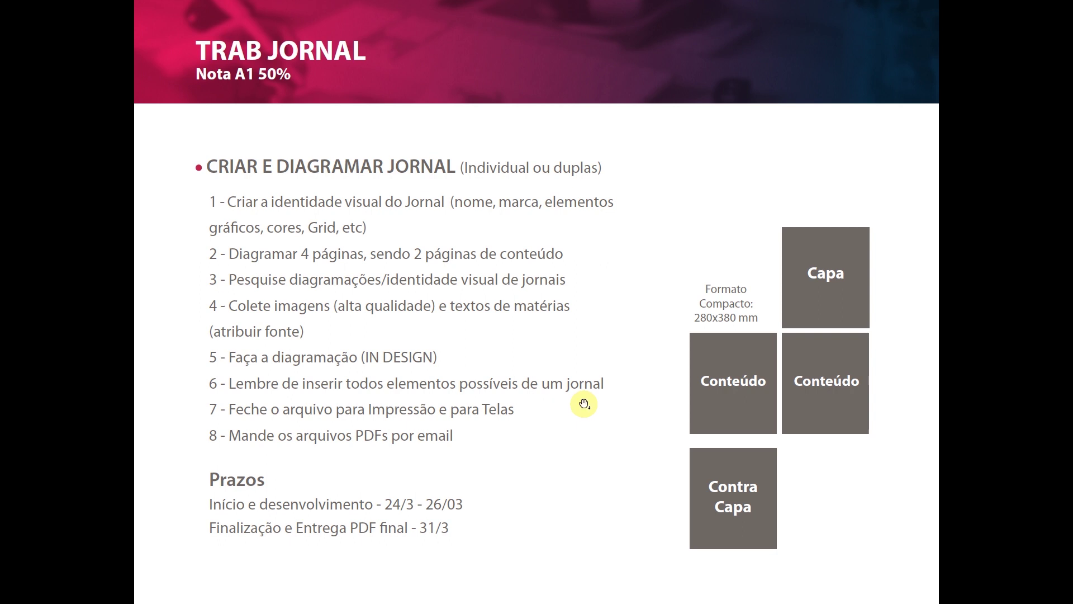
Switch to Chrome, open the issuu publisher home in a new tab and go to the ED Creative profile page.
key(alt+Tab)
key(alt+Tab)
key(alt+Tab)
key(alt+Tab)
key(alt+Tab)
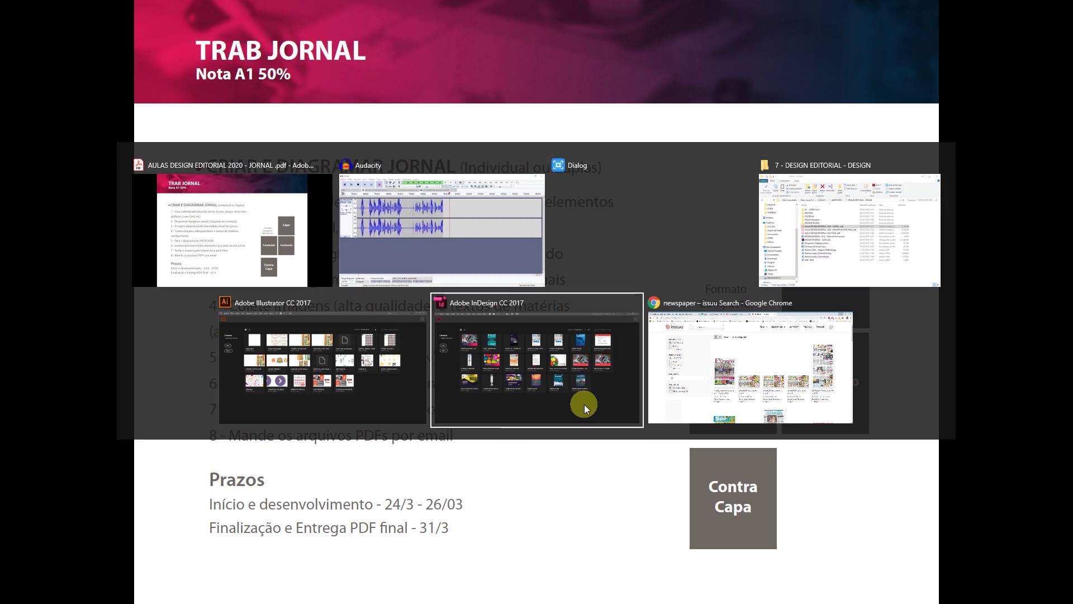
key(alt+Tab)
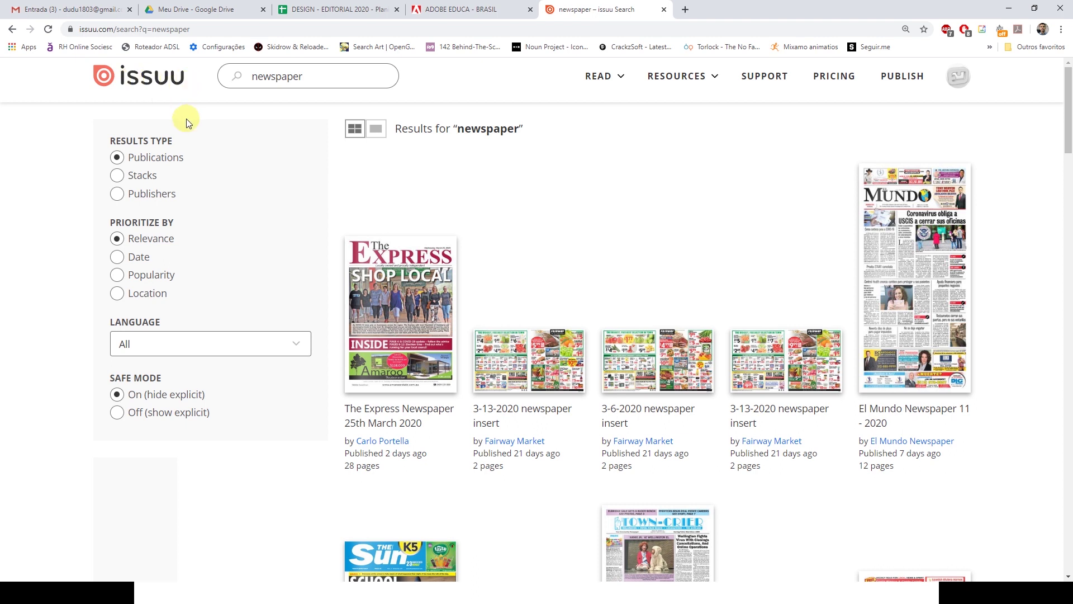
middle_click(146, 86)
click(710, 9)
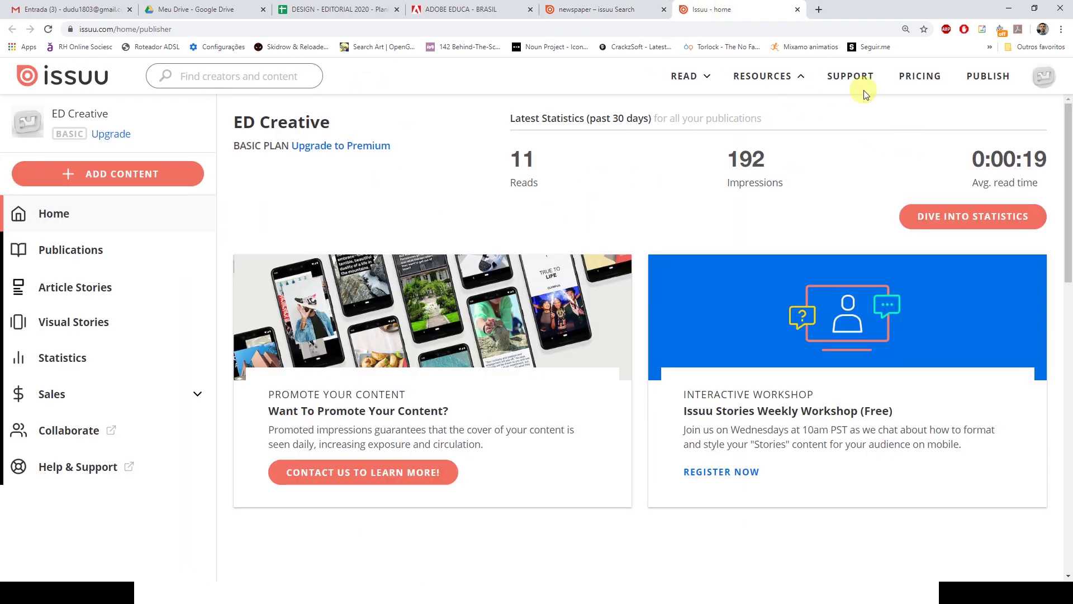
click(1043, 75)
click(932, 118)
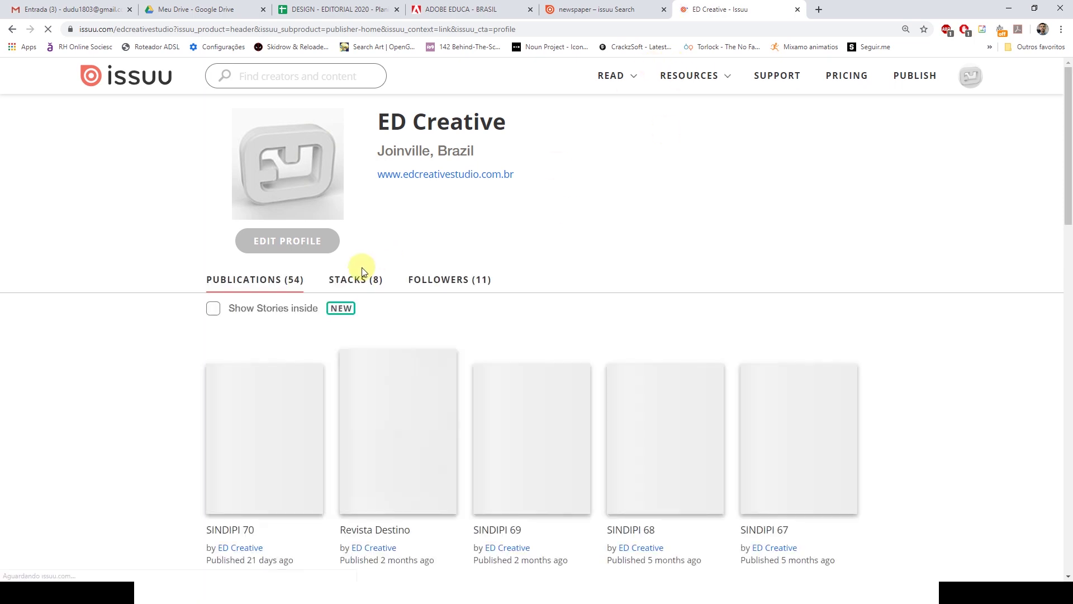
Open the profile's stack "Trabalhos Alunos Design de Revistas" and browse the student magazine covers.
click(358, 280)
scroll(335, 302, down, 3)
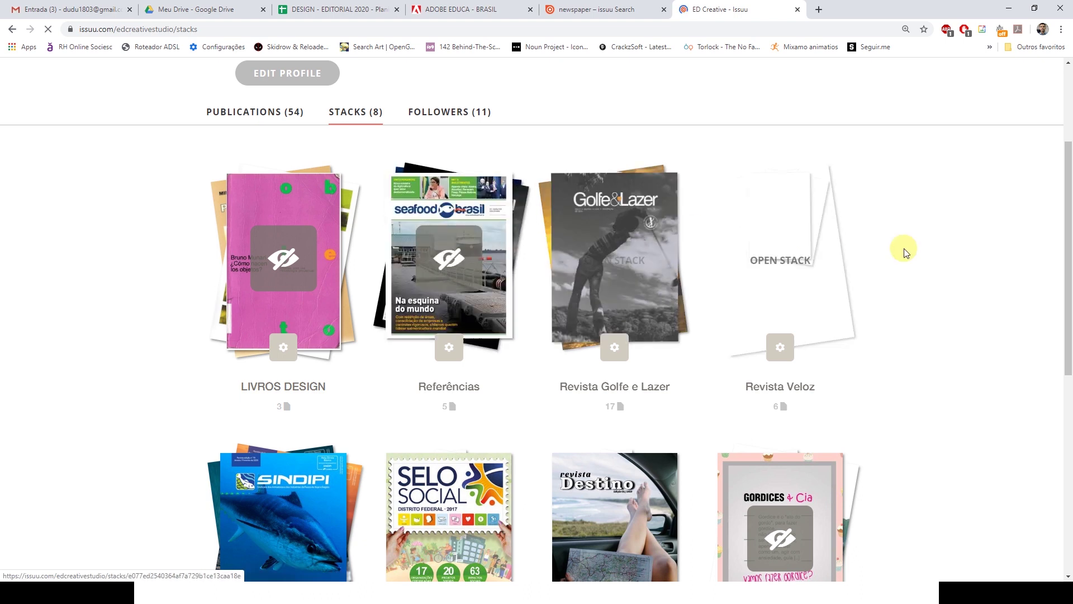
scroll(826, 254, down, 2)
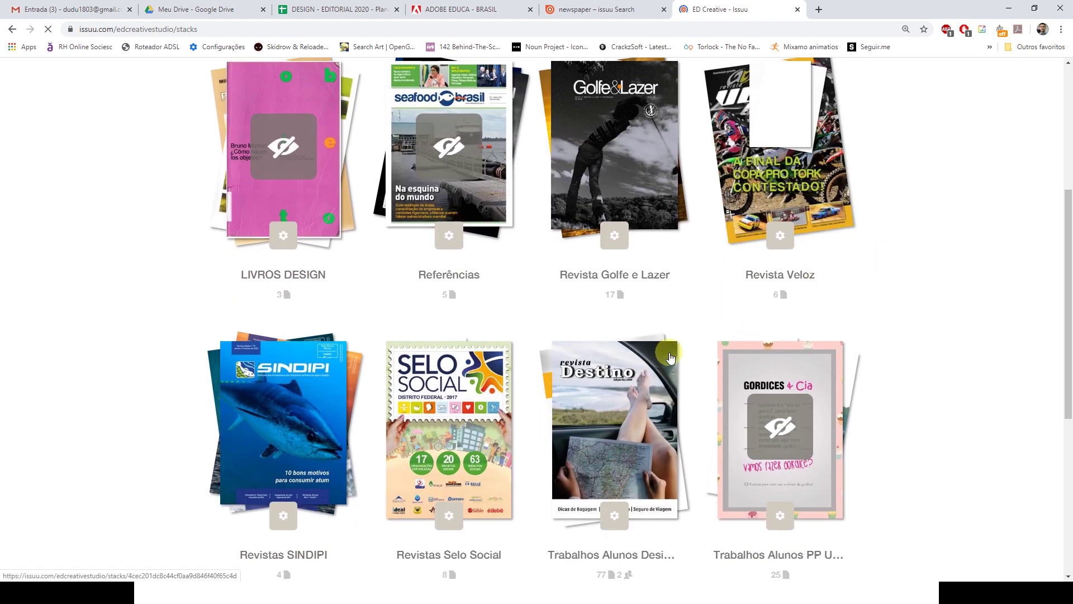
scroll(844, 235, up, 2)
scroll(731, 258, down, 5)
click(617, 387)
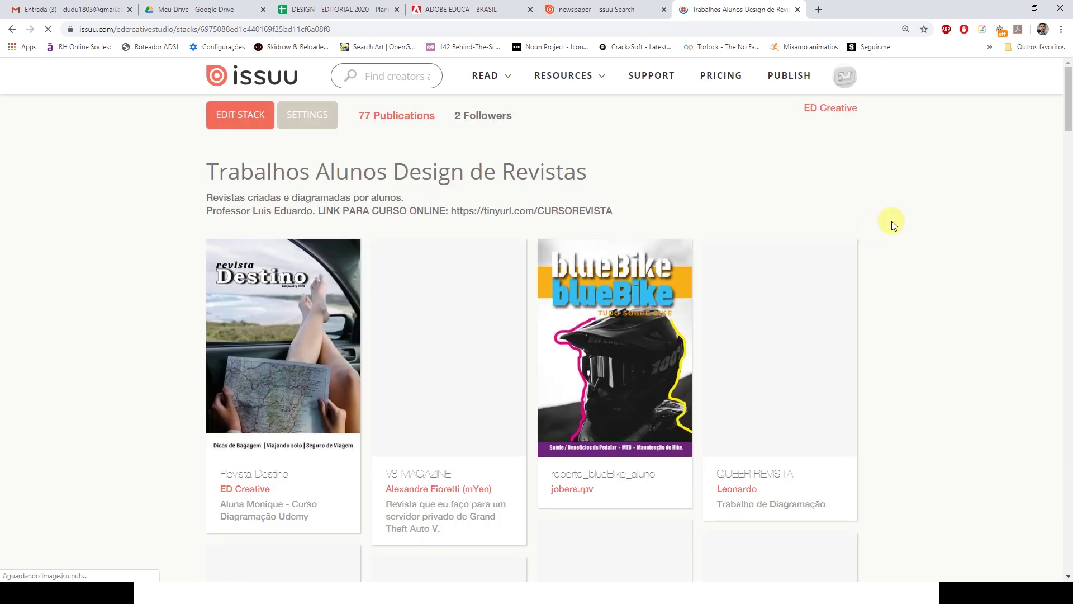
scroll(896, 220, down, 6)
scroll(896, 221, up, 6)
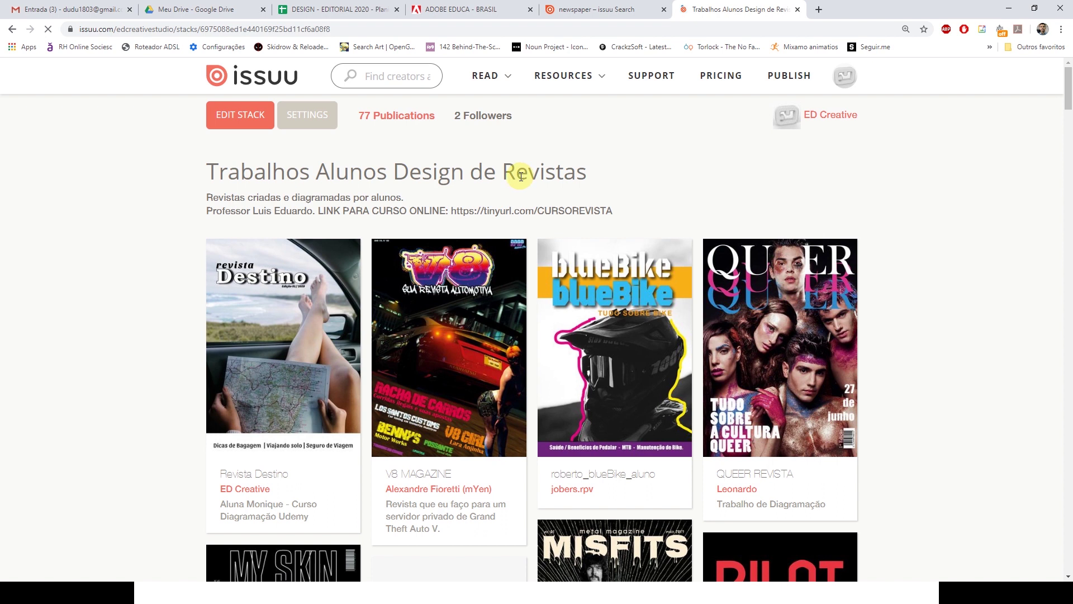
scroll(868, 198, down, 12)
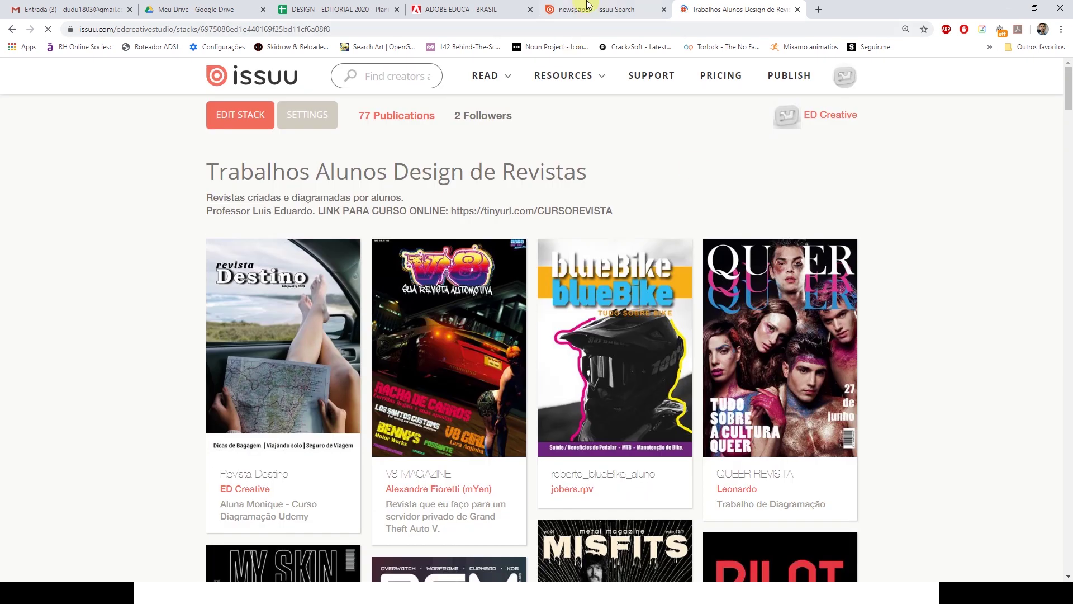
Revisit the issuu newspaper search and highlight its search term, returning to the student magazine stack.
click(593, 8)
drag(313, 76, 223, 75)
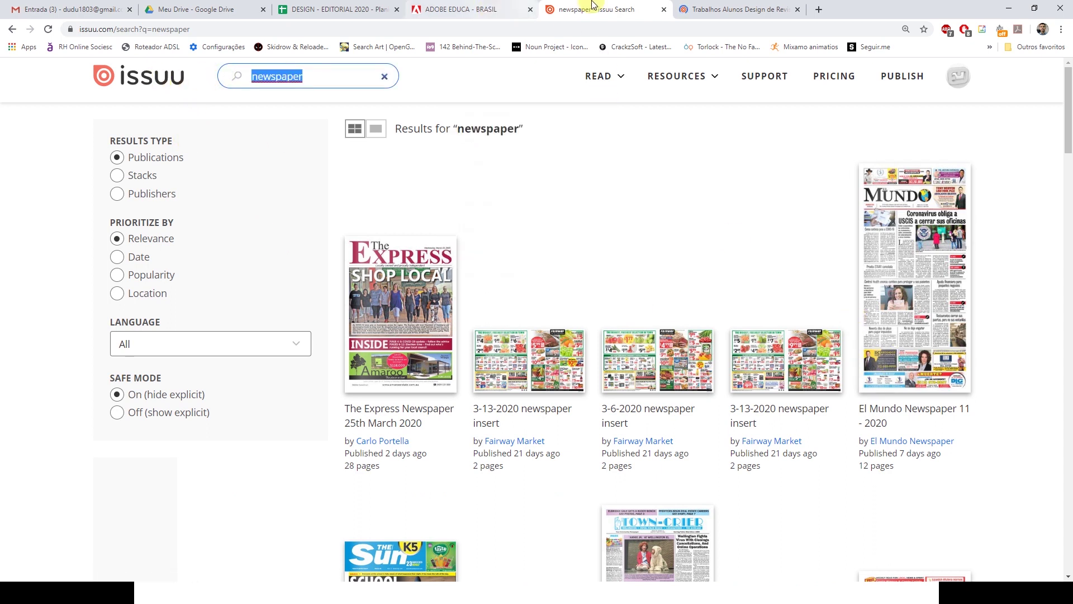
click(736, 5)
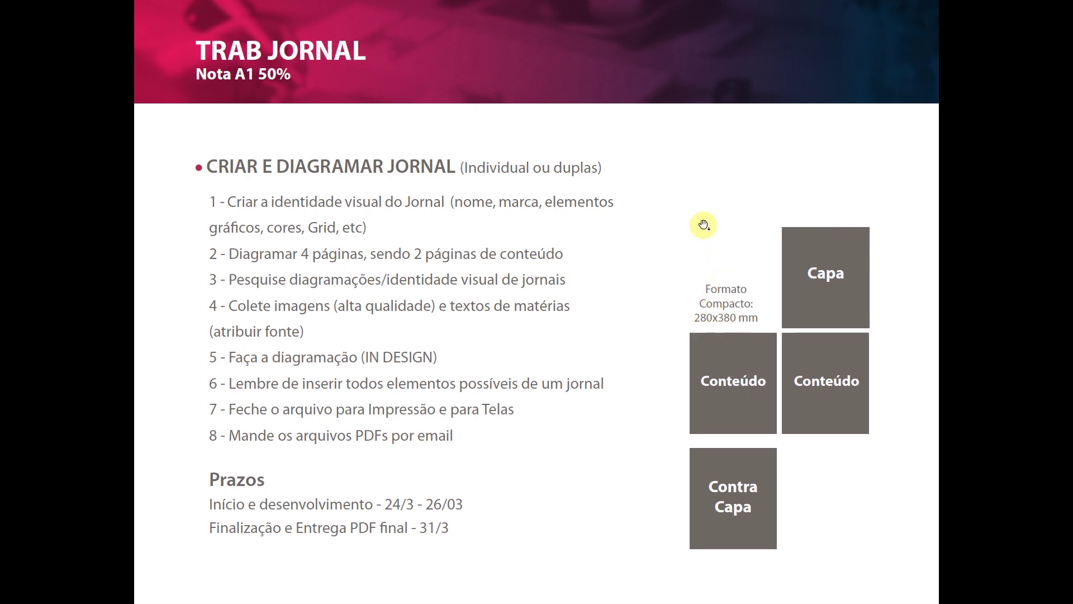
Switch to InDesign and start a new print document from the Tablóide preset, sized 280 mm wide by 380 mm high.
key(alt+Tab)
key(ctrl+n)
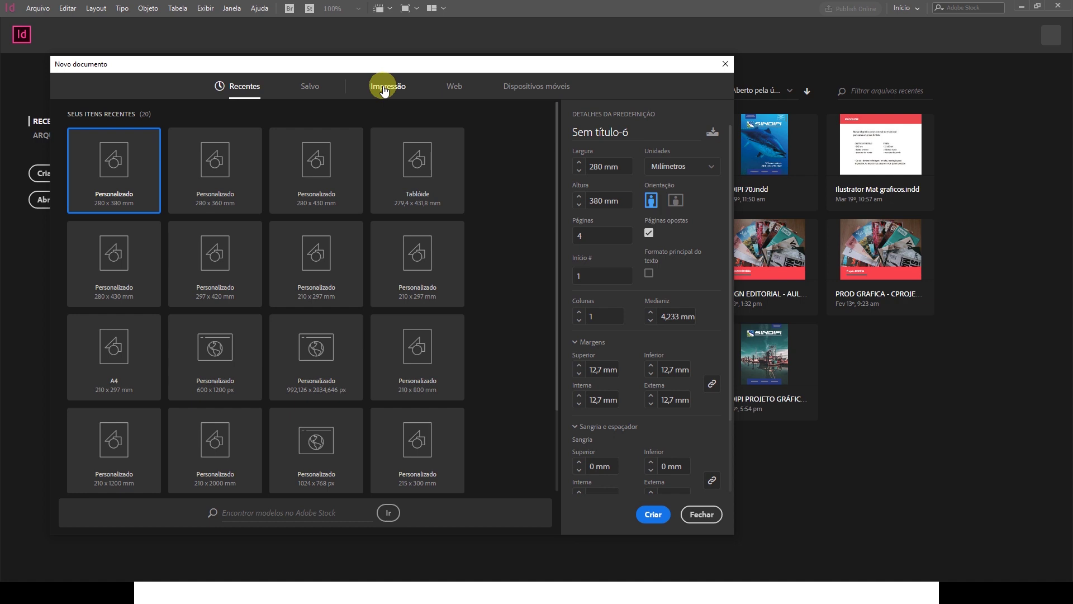
click(385, 89)
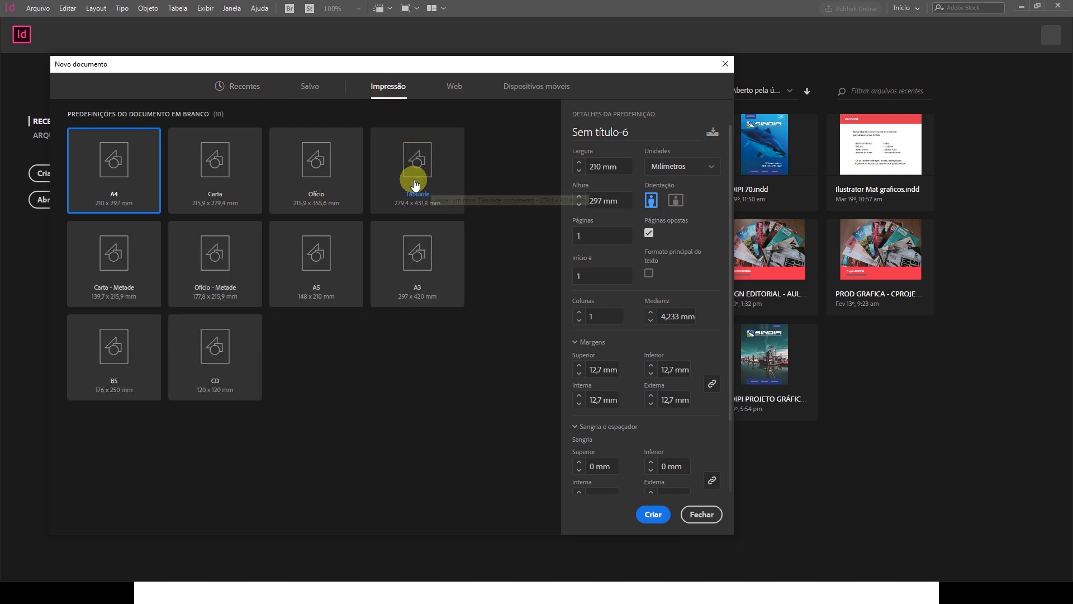
click(423, 210)
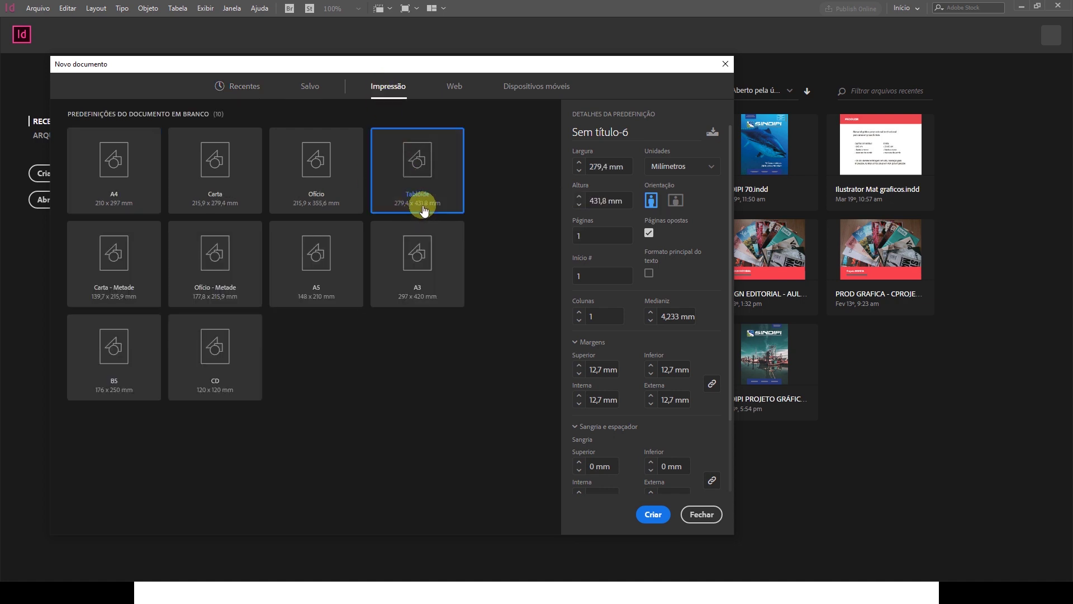
double_click(592, 167)
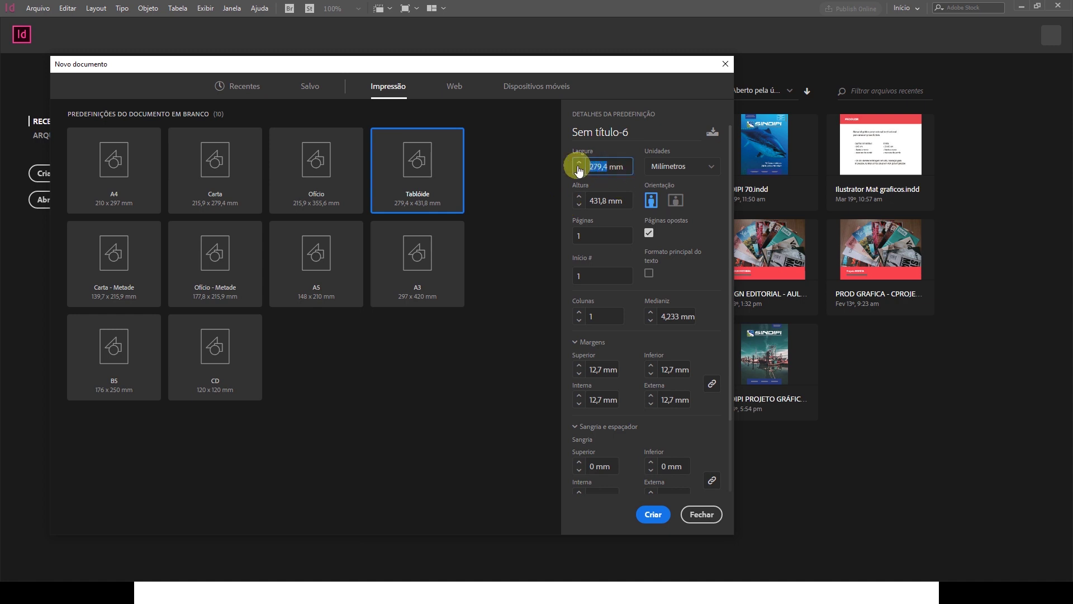
double_click(599, 201)
text(380)
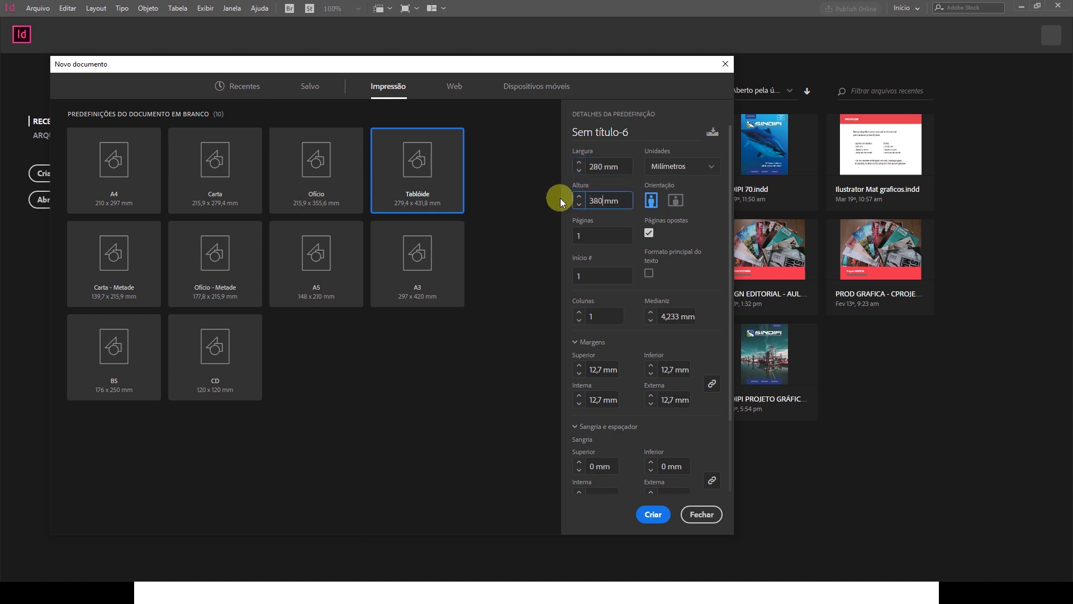
Create the document with 4 pages, 30 mm margins and 3 mm bleed on all sides.
double_click(579, 234)
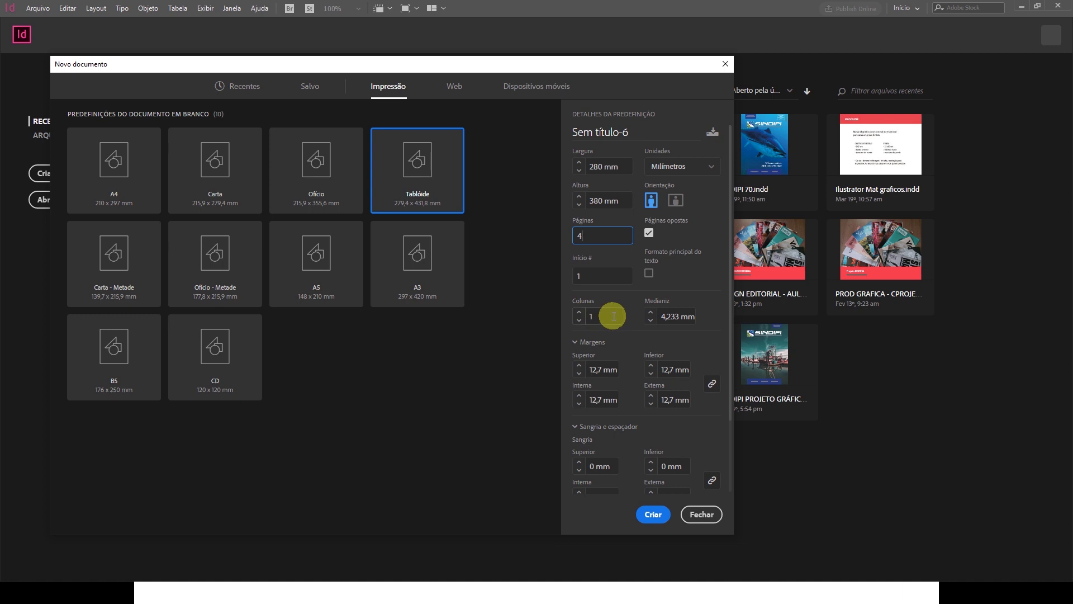
drag(602, 369, 572, 367)
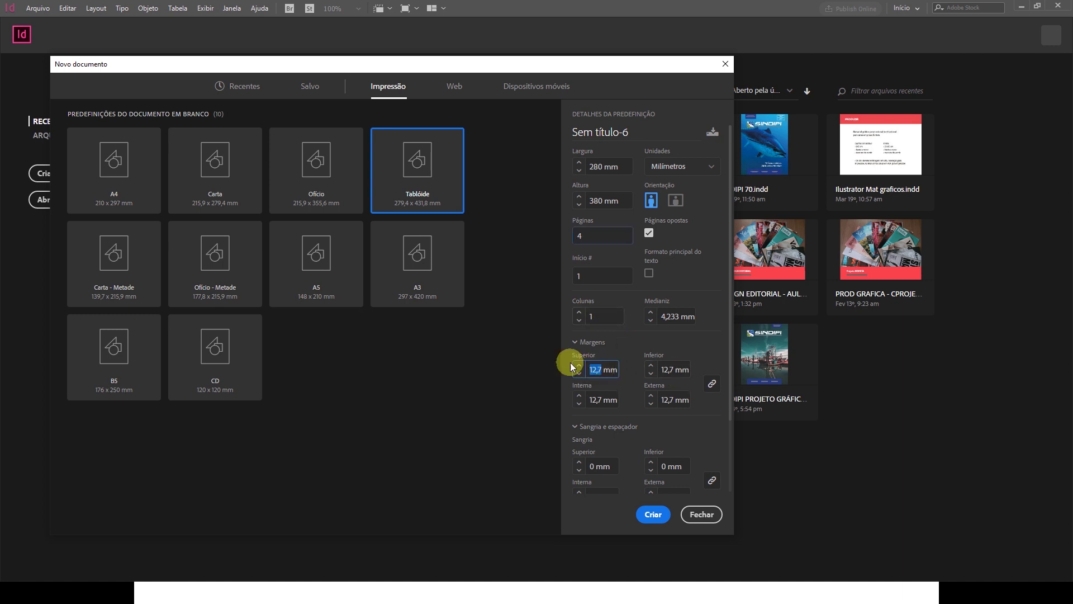
text(30)
click(596, 400)
double_click(595, 400)
scroll(596, 400, down, 2)
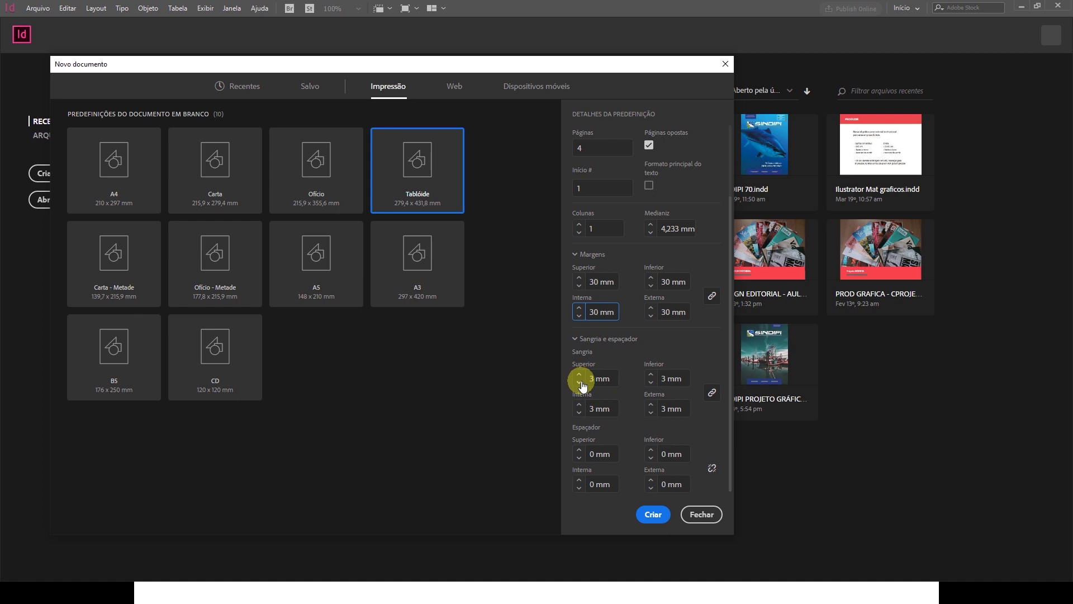
click(654, 514)
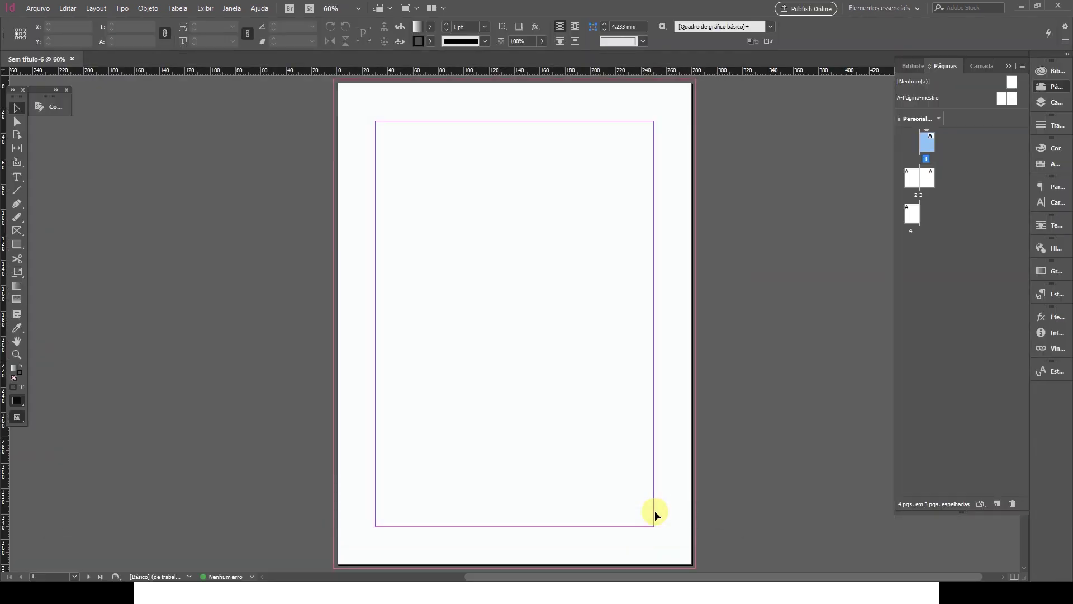
Examine the new document's cover, inner spread and back page along with their margins and bleed lines.
scroll(537, 369, down, 6)
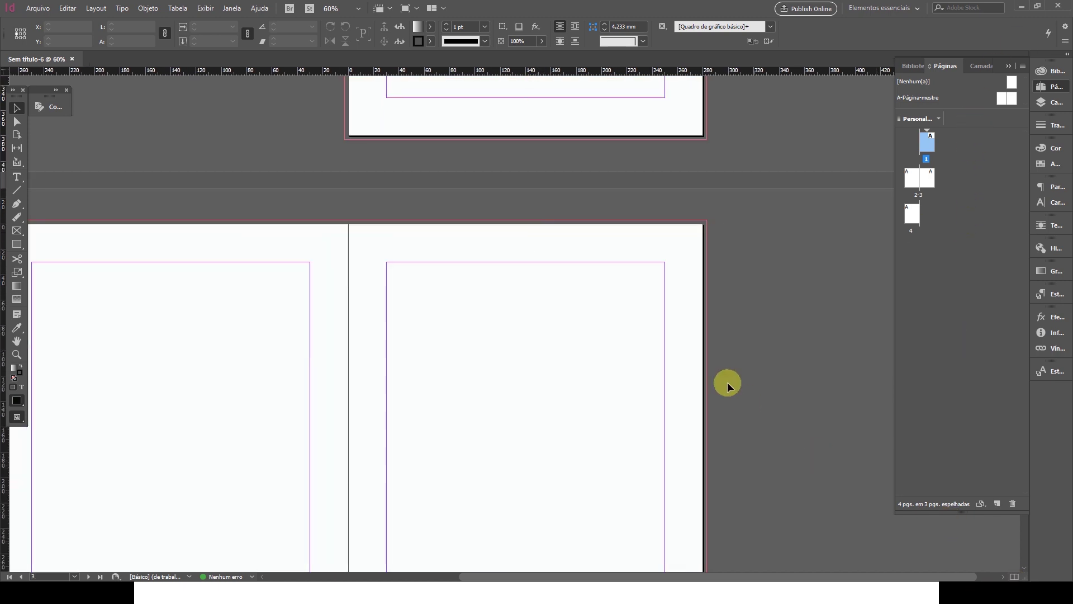
scroll(726, 280, down, 5)
key(ctrl+minus)
key(ctrl+minus)
key(ctrl+minus)
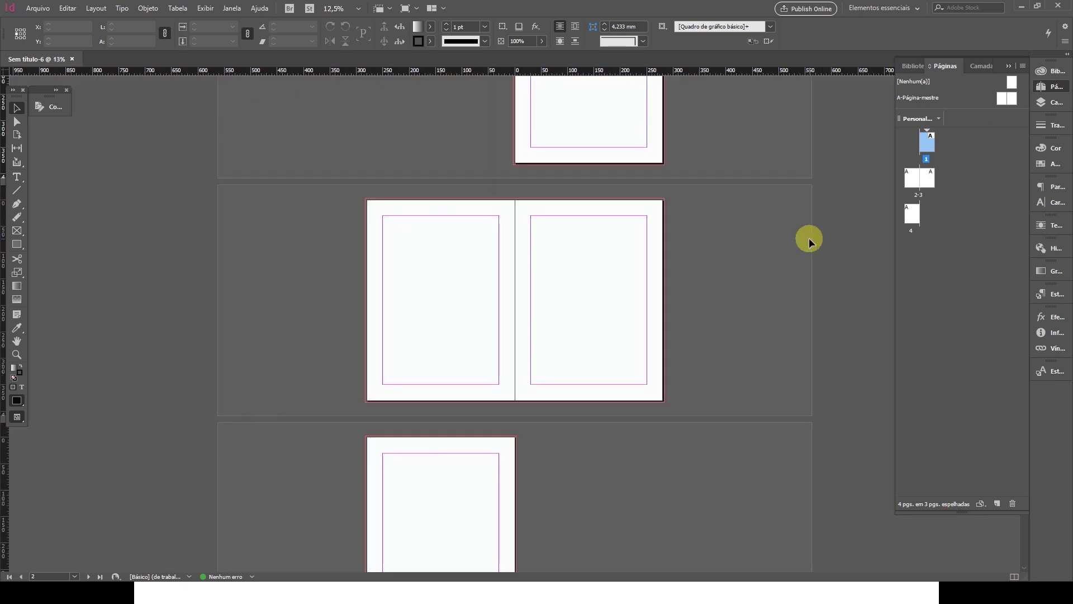
key(ctrl+equal)
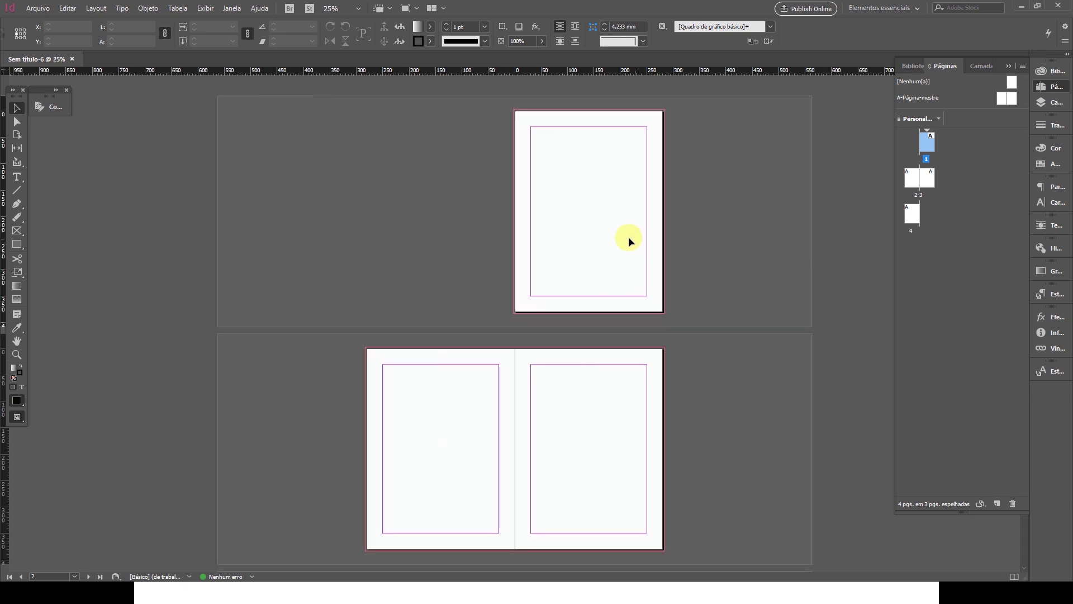
scroll(506, 297, down, 3)
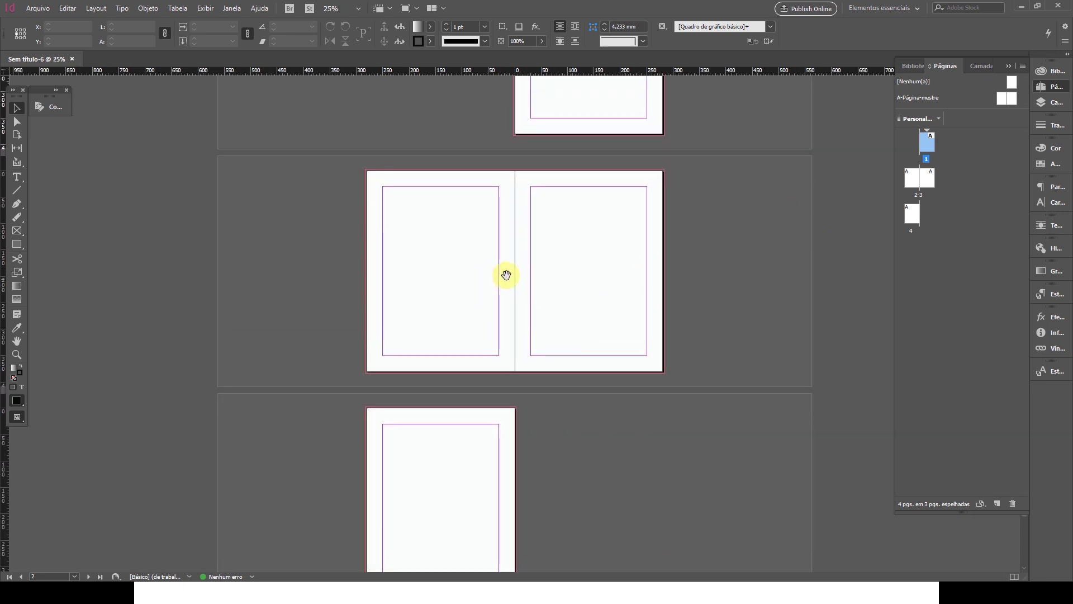
scroll(556, 444, up, 3)
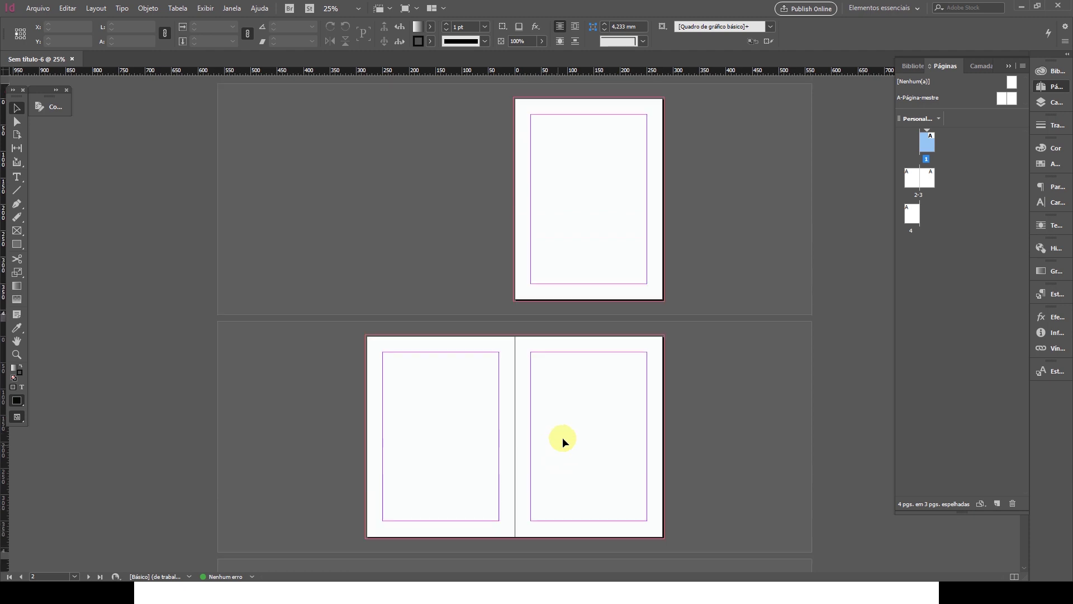
key(ctrl+equal)
key(ctrl+equal)
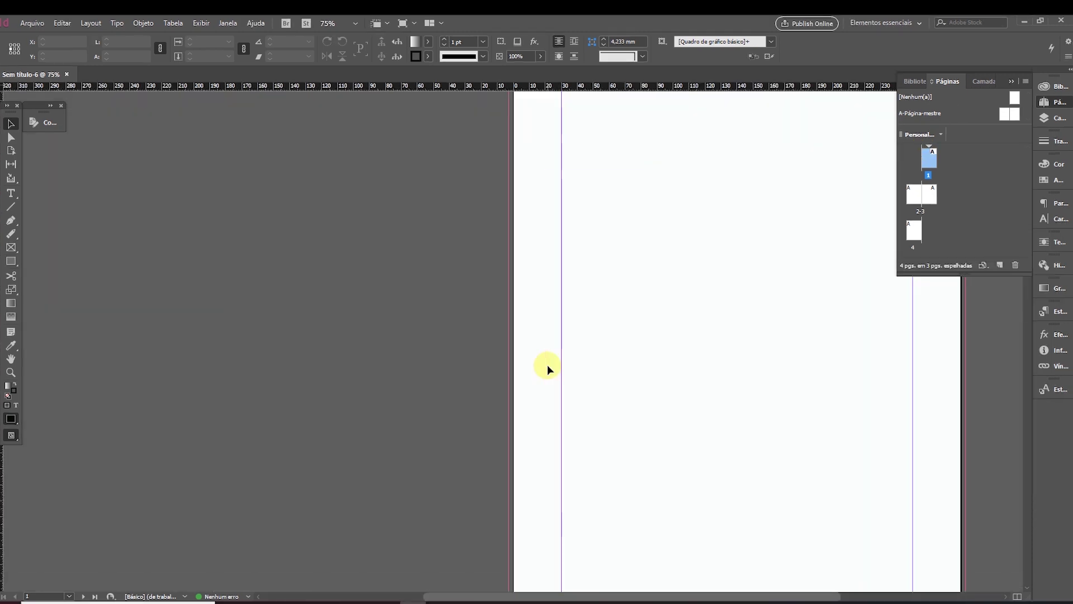
drag(550, 348, 348, 393)
key(ctrl+minus)
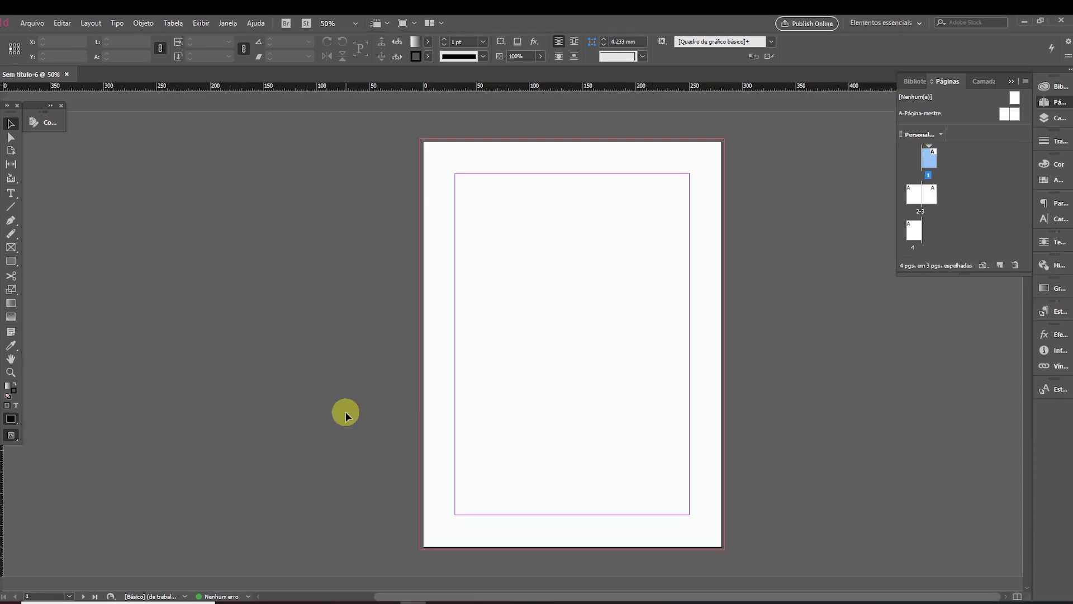
key(ctrl+equal)
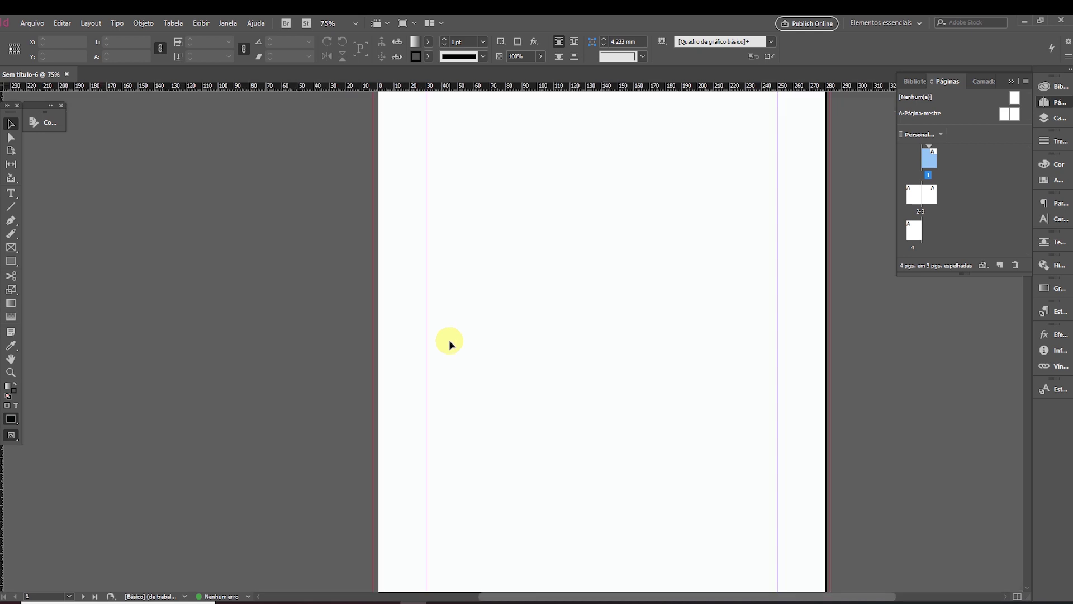
Set the default fill to black with no stroke.
drag(127, 433, 93, 383)
click(14, 388)
double_click(10, 387)
click(558, 216)
click(700, 188)
click(14, 383)
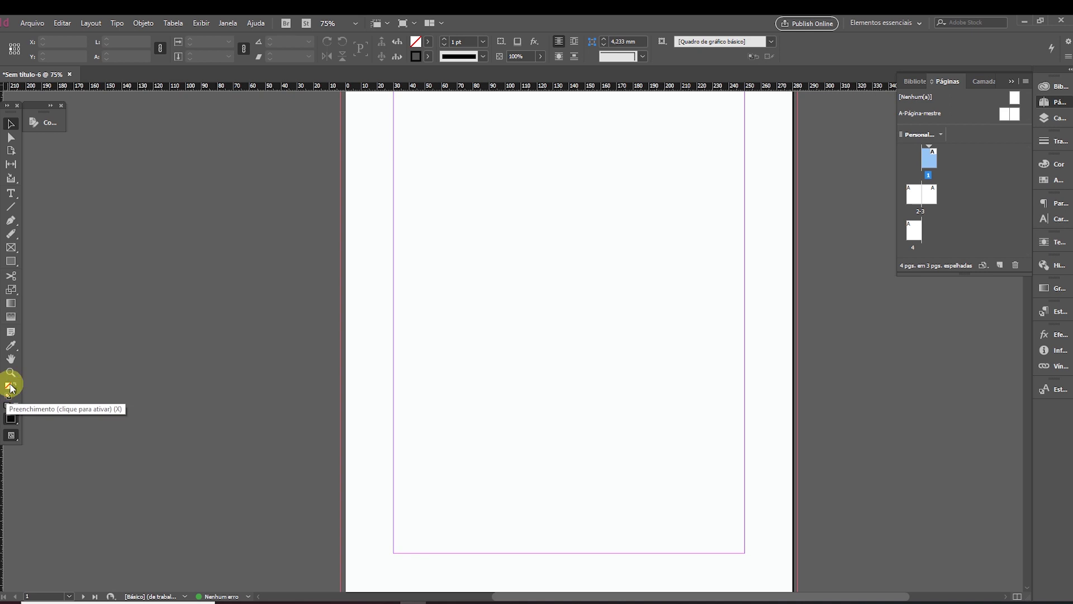
click(14, 383)
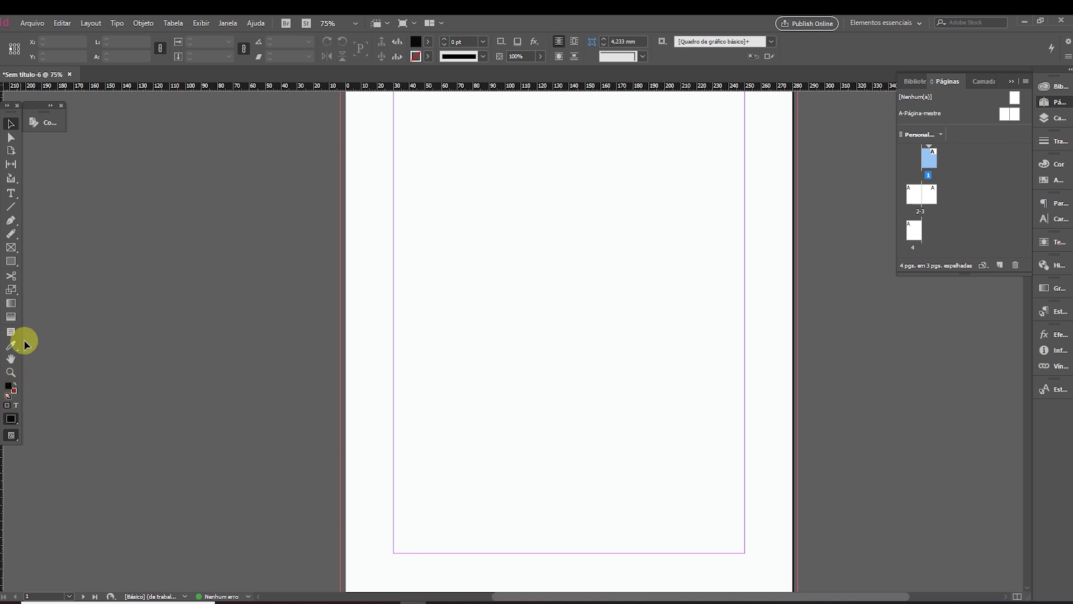
Draw a black rectangle across page 1 and pull its left edge to the page edge, about 283 by 112 mm.
click(11, 261)
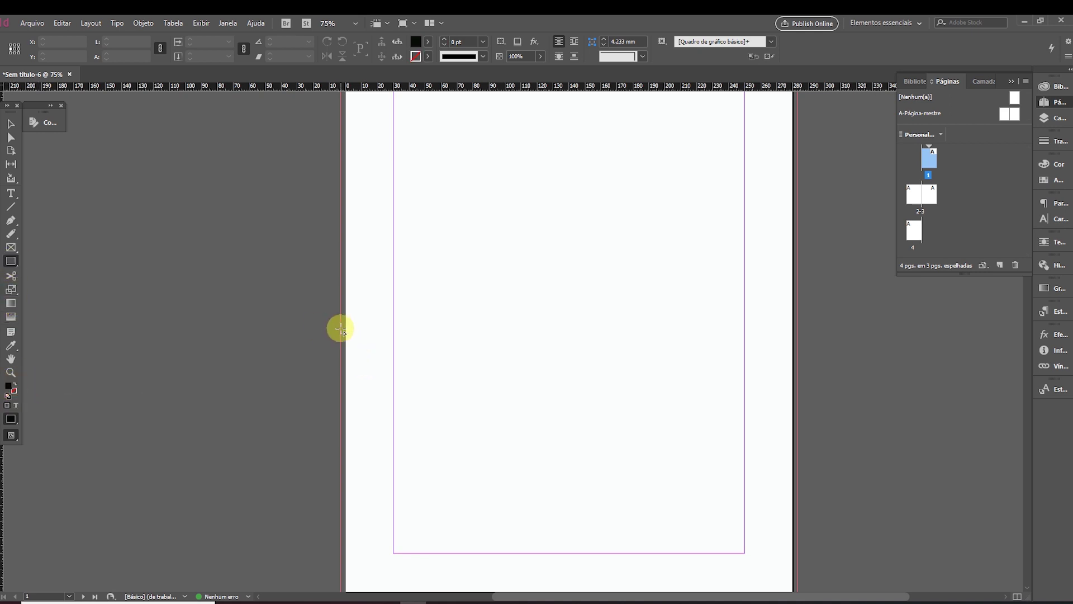
mouse_move(339, 328)
mouse_down()
mouse_move(371, 400)
mouse_move(795, 507)
mouse_up()
click(11, 123)
drag(339, 416, 345, 419)
key(ctrl+equal)
key(ctrl+equal)
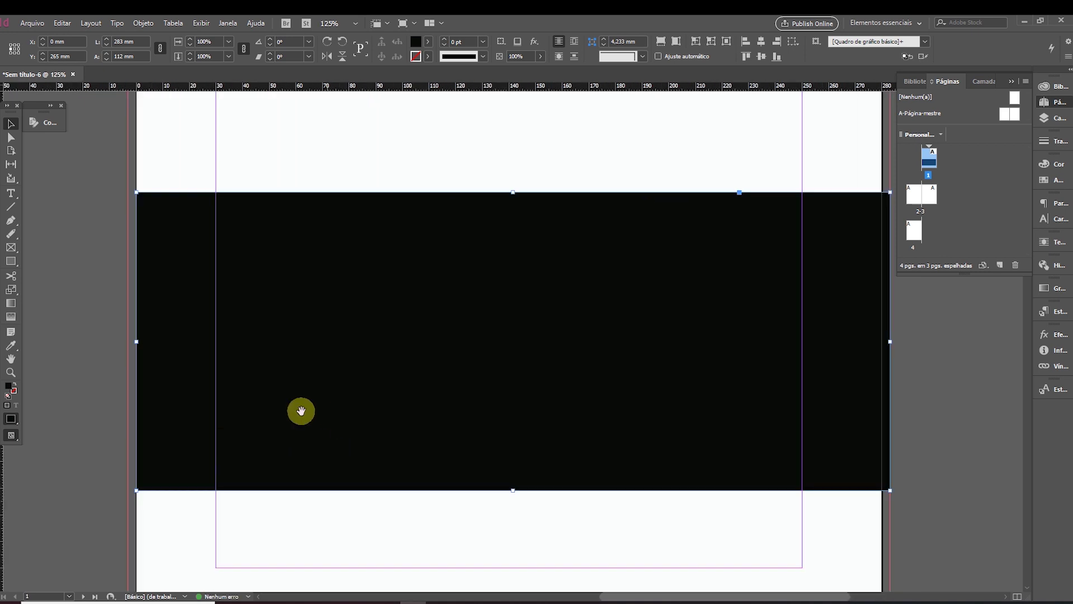
Extend the rectangle's left edge out to the bleed line, making it 286 mm wide, and deselect it.
mouse_move(278, 401)
mouse_down()
mouse_move(263, 400)
mouse_move(272, 404)
mouse_up()
click(246, 424)
key(ctrl+minus)
key(ctrl+minus)
key(ctrl+minus)
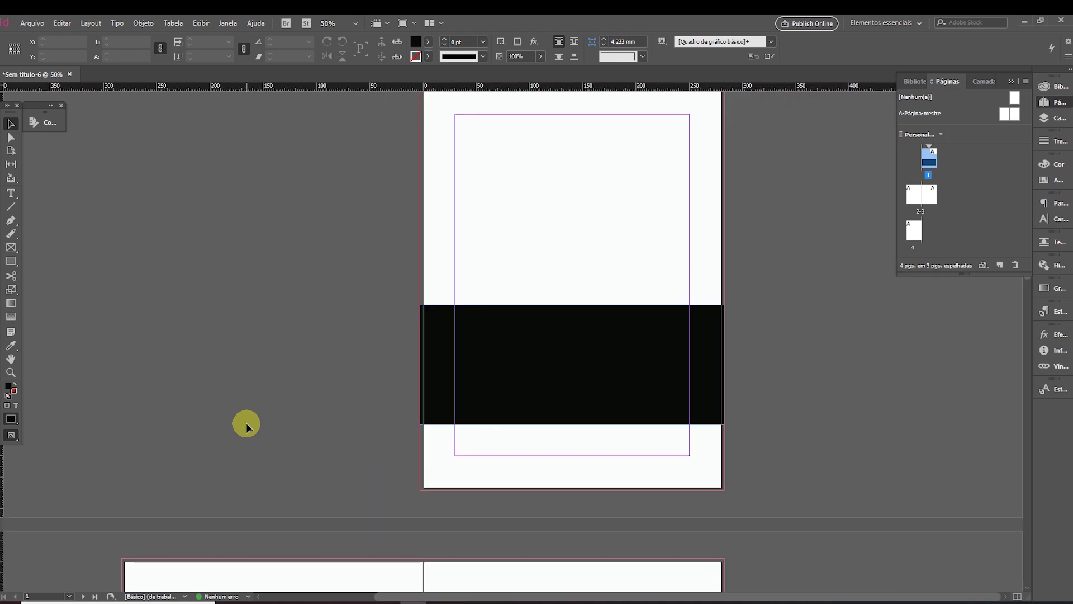
Extend the rectangle's lower edge down to the bleed line at the foot of page 1, making it about 174 mm high.
click(574, 403)
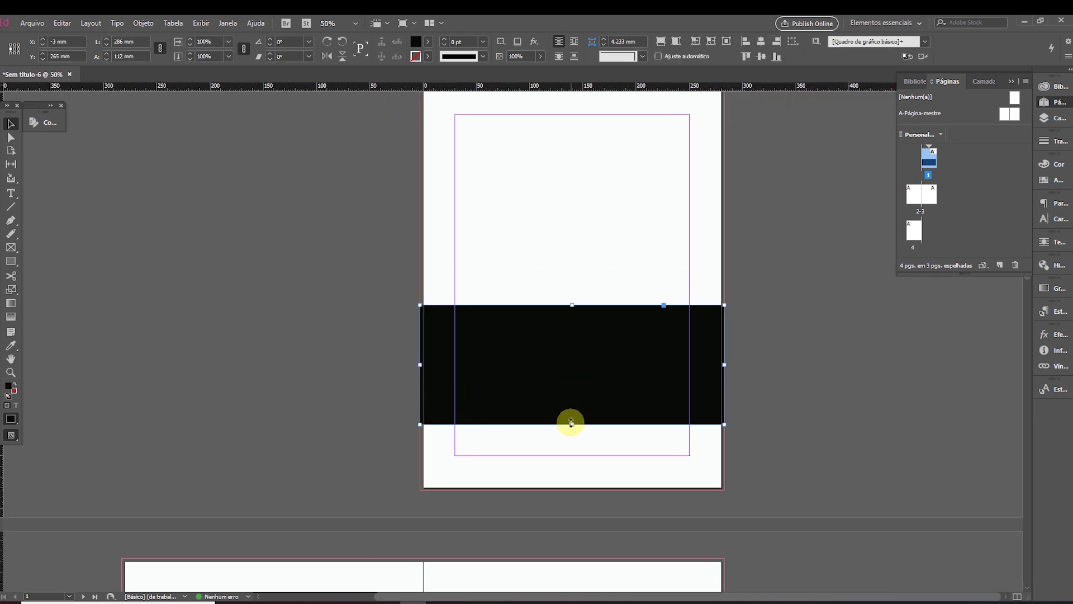
drag(572, 450, 570, 492)
scroll(513, 371, up, 2)
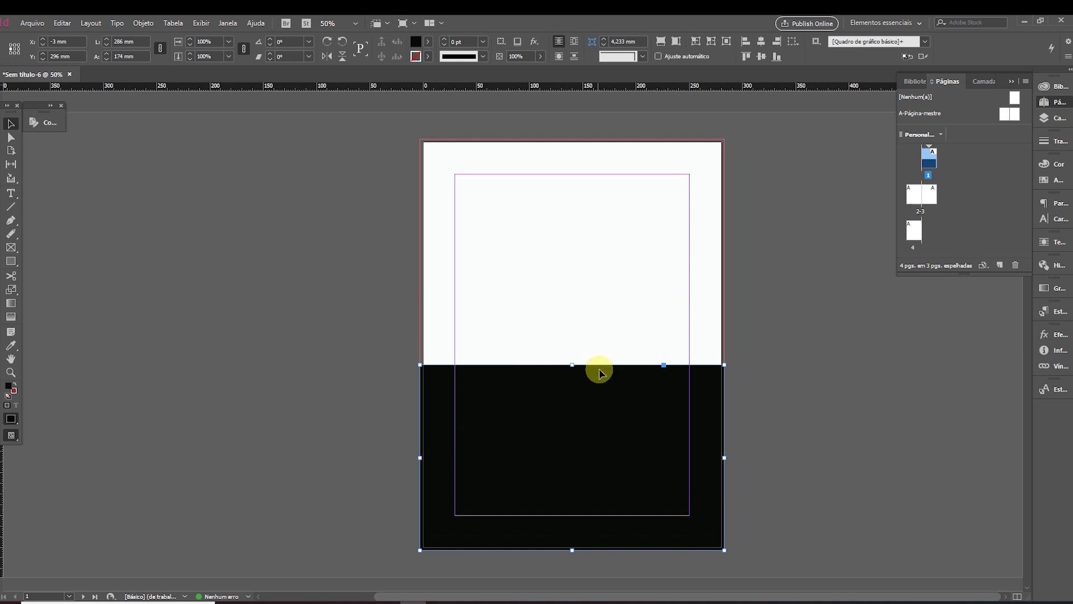
Shrink the black rectangle at the foot of page 1 to about 65 mm high and delete it.
drag(574, 366, 580, 472)
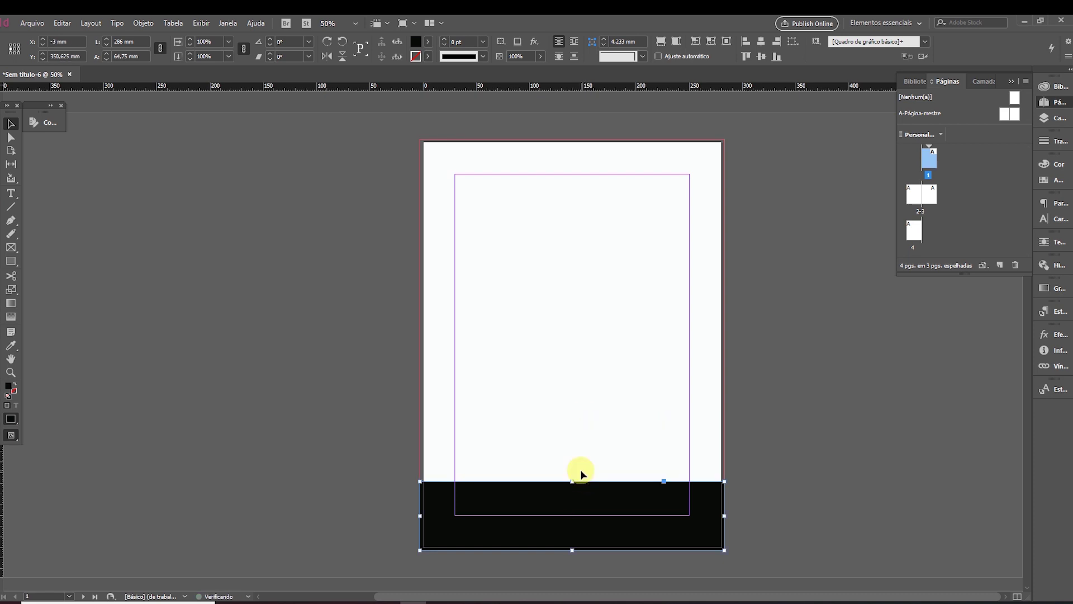
key(Delete)
click(11, 261)
click(7, 127)
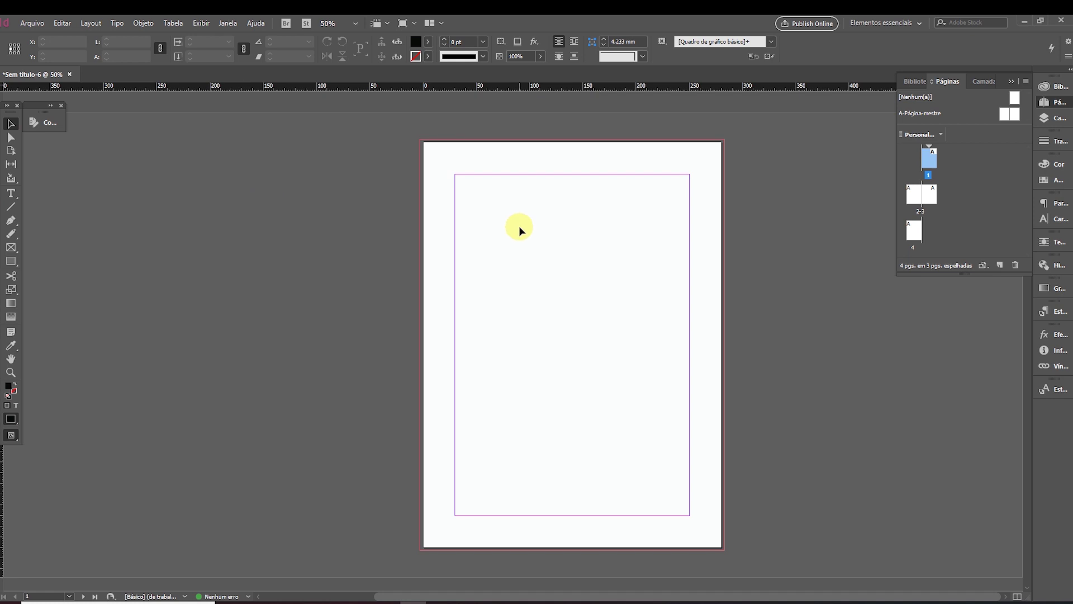
Divide page 1 into four columns inside its margins.
click(90, 23)
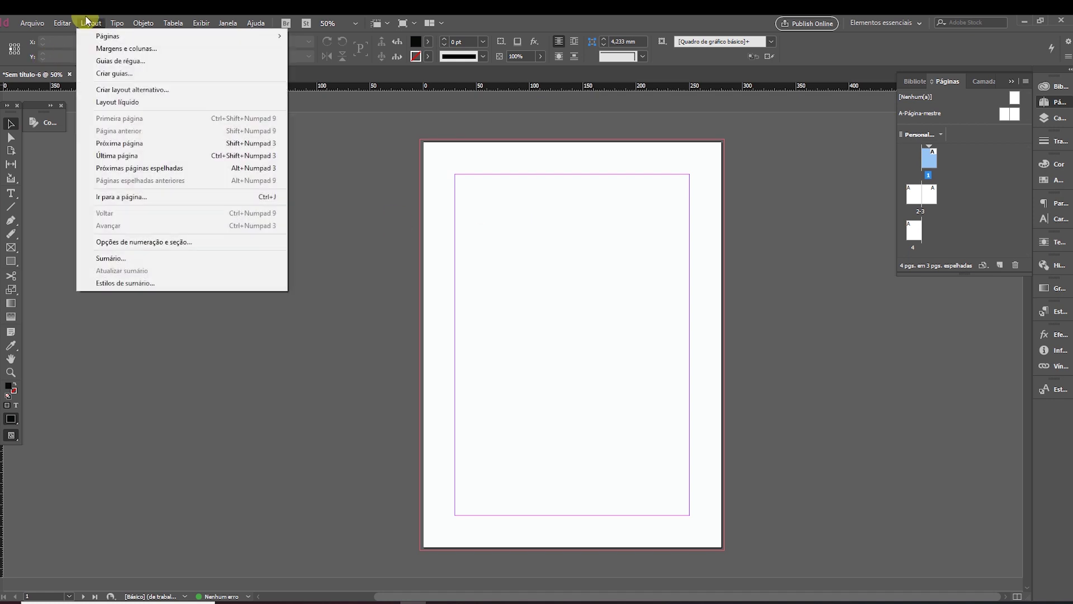
click(102, 49)
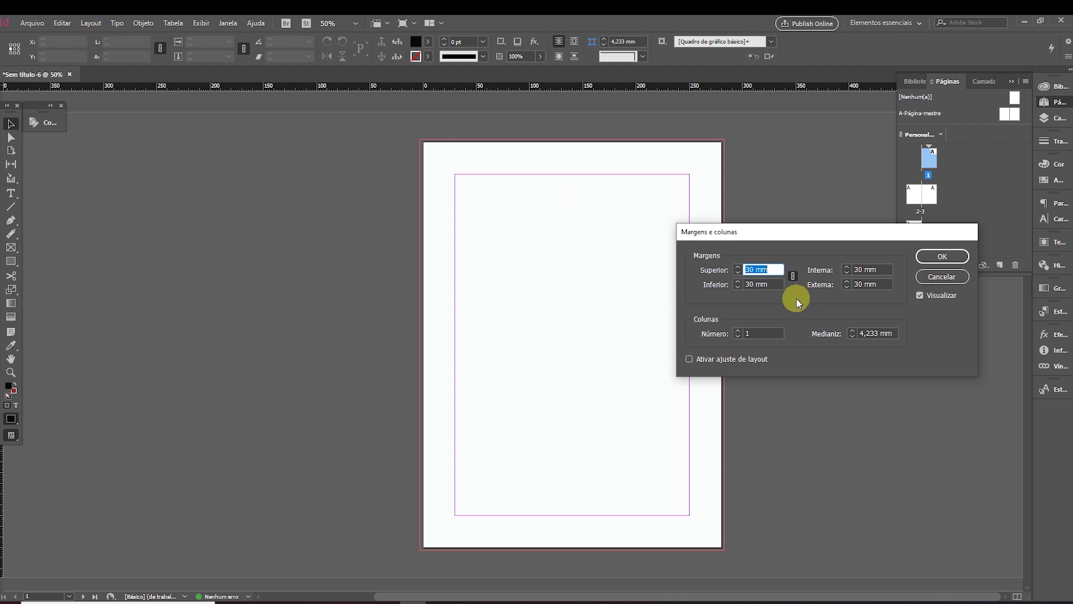
click(739, 331)
click(738, 330)
click(738, 330)
click(739, 331)
click(738, 336)
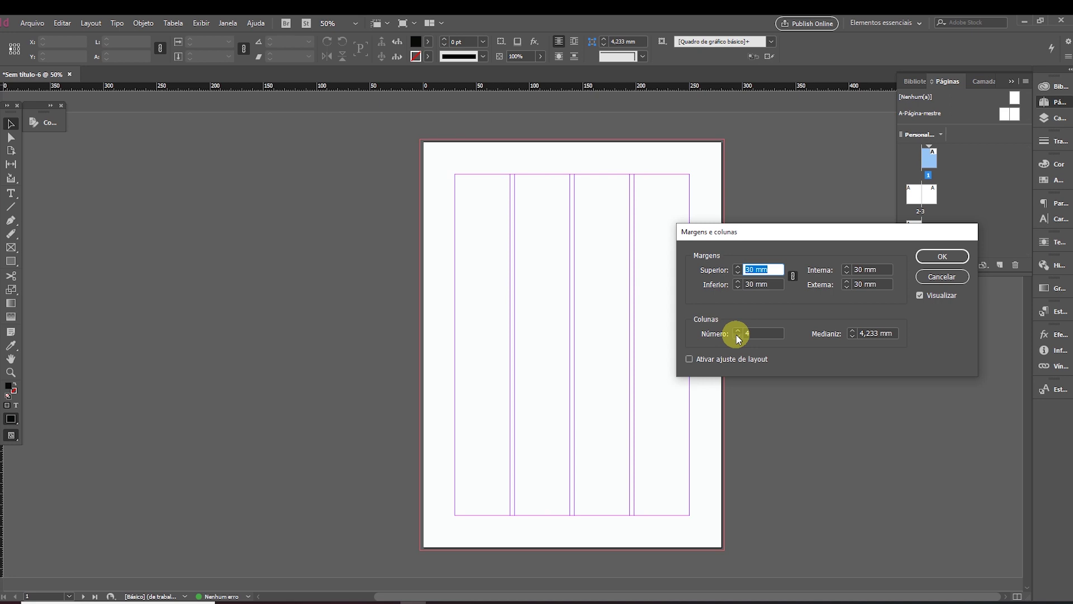
click(942, 256)
Draw a black rectangle about 286 by 53 mm across the upper part of page 1, from bleed line to bleed line, and deselect it.
key(ctrl+equal)
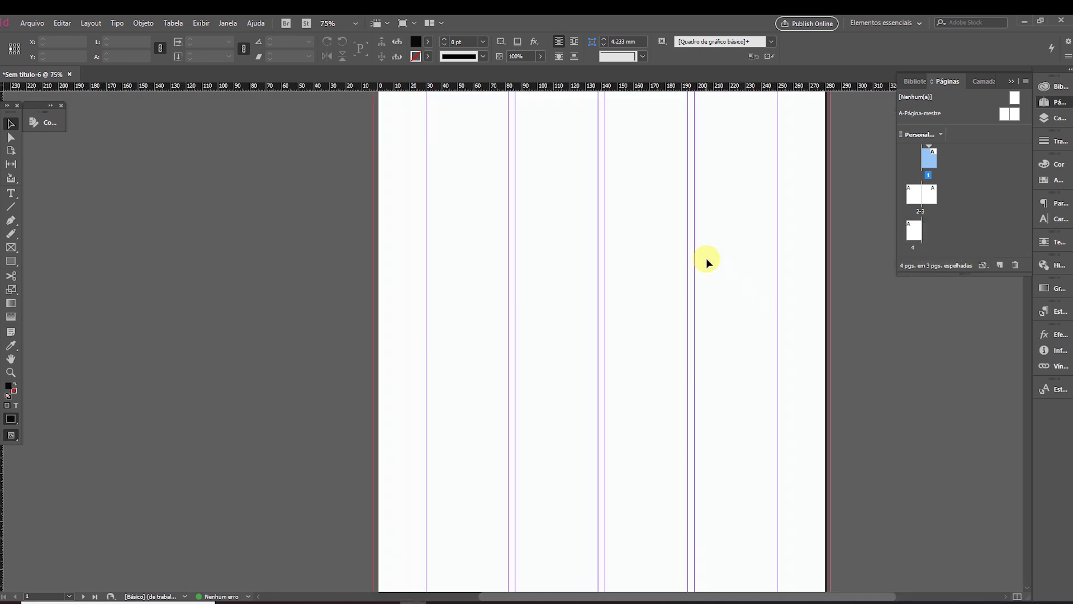
drag(499, 263, 451, 324)
click(11, 261)
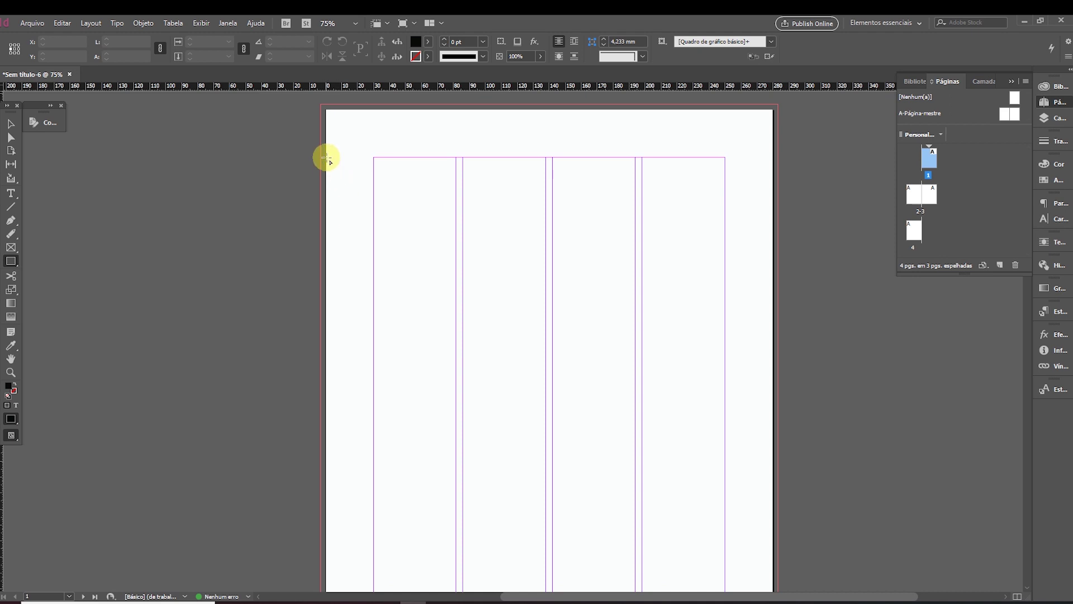
drag(321, 138, 778, 222)
click(11, 123)
click(188, 274)
drag(180, 301, 187, 261)
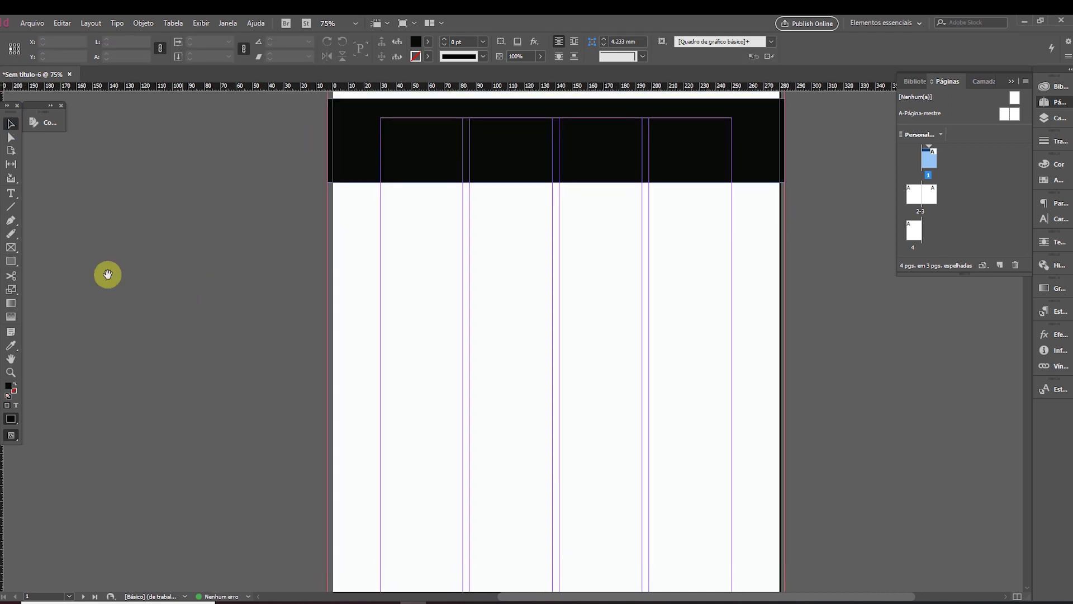
click(12, 263)
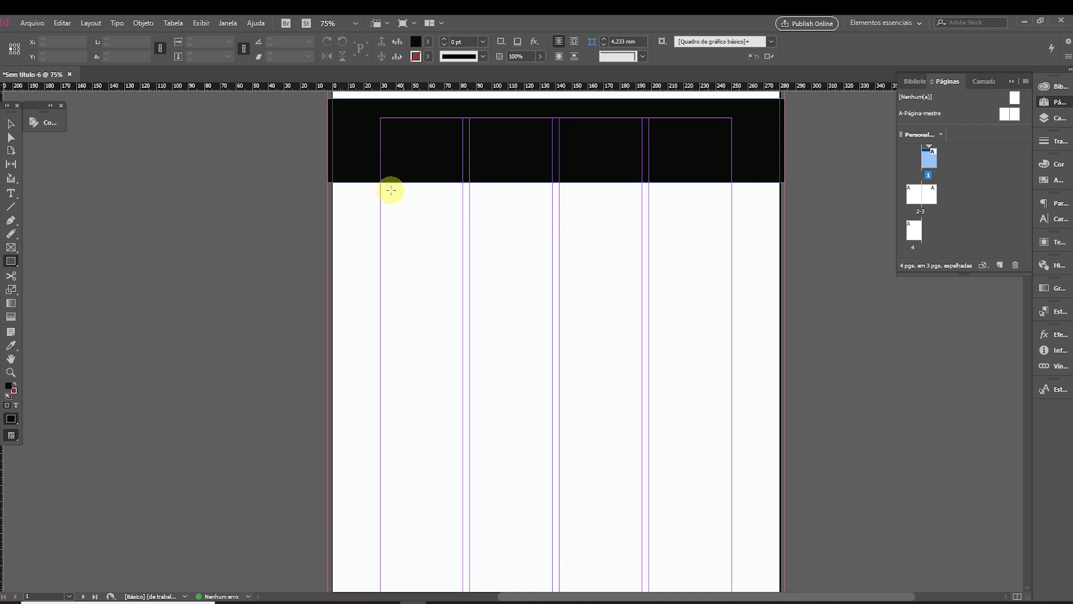
drag(380, 192, 463, 297)
click(12, 124)
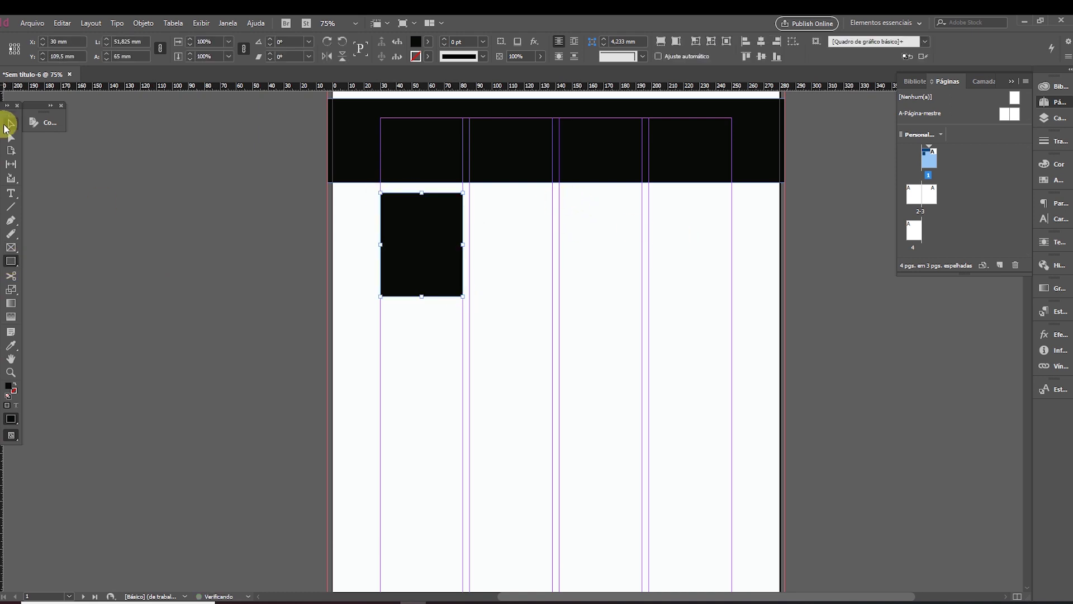
key(Delete)
Draw an empty image frame about 55 by 60 mm below the black band and fit its left edge to the first column.
click(11, 247)
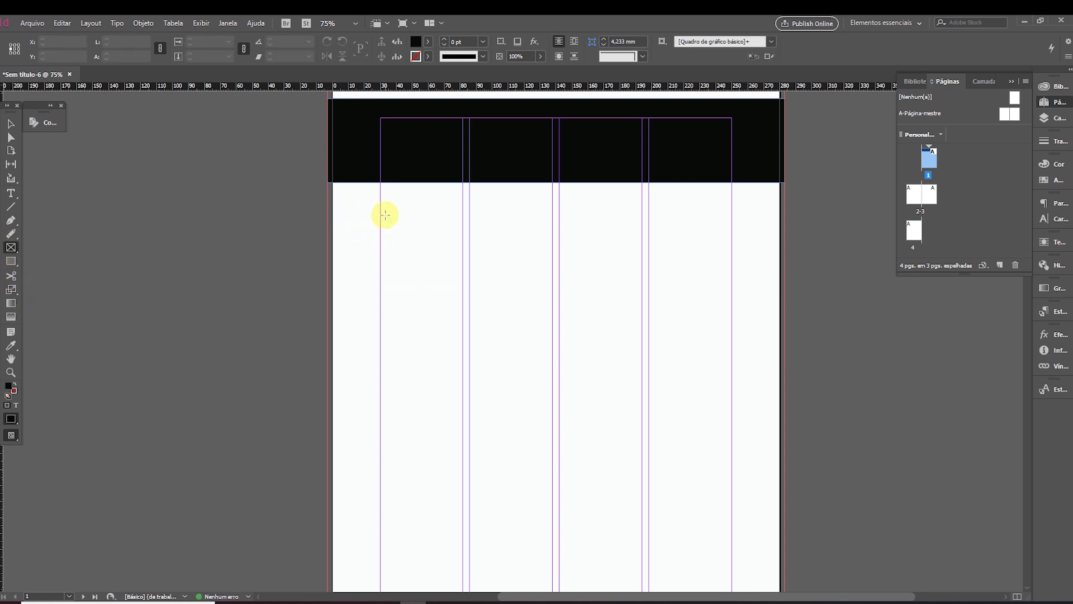
mouse_move(375, 216)
mouse_down()
mouse_move(453, 330)
mouse_move(463, 311)
mouse_up()
click(11, 123)
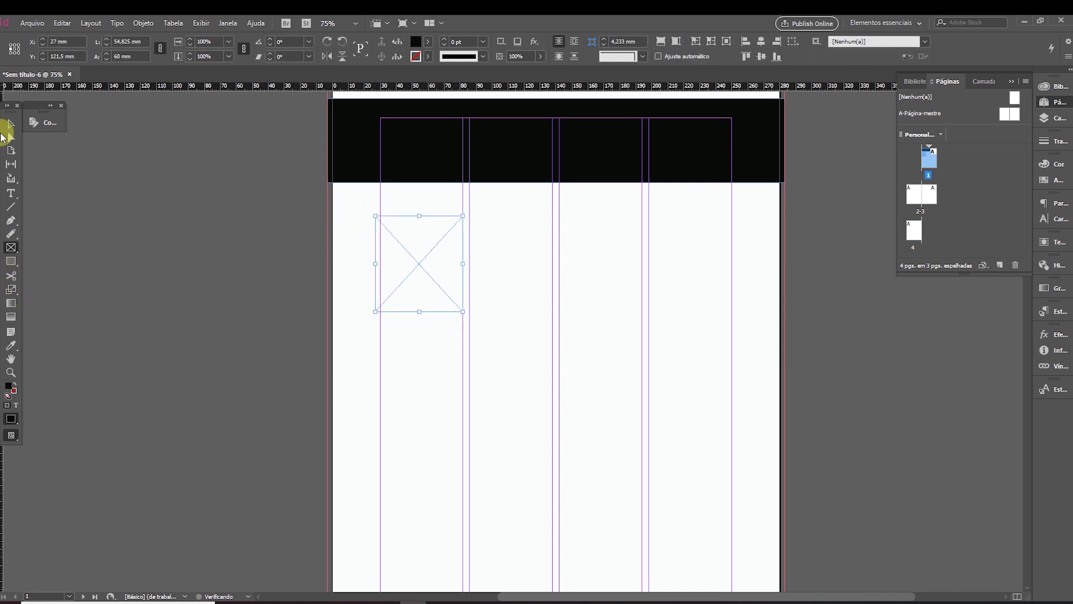
drag(383, 265, 388, 265)
Add a second empty frame about 220 by 110 mm, spanning all four columns in the lower part of page 1.
drag(437, 301, 726, 561)
scroll(514, 400, down, 1)
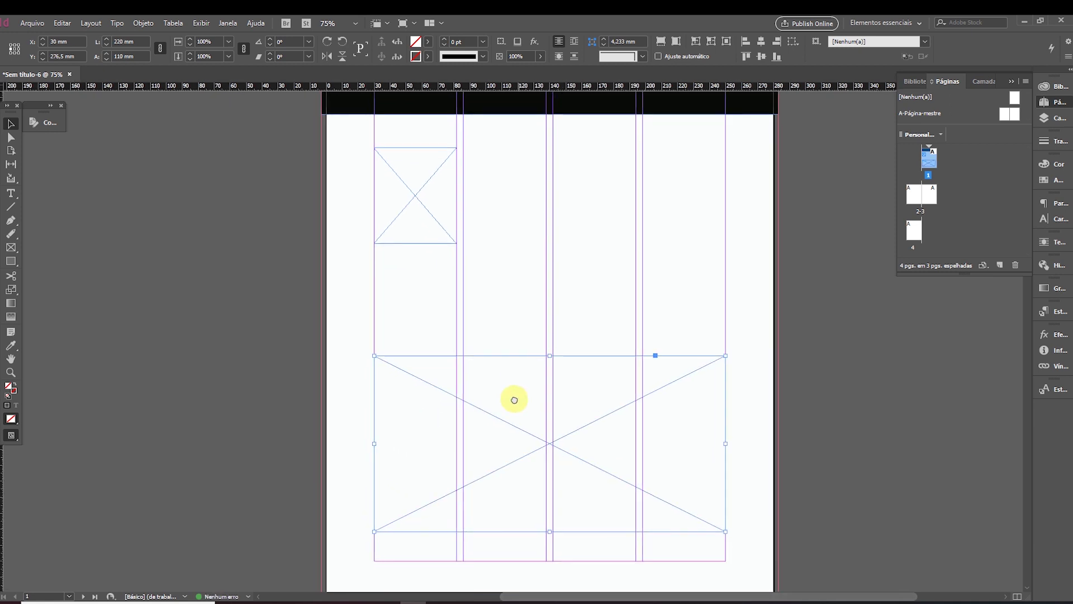
scroll(553, 414, up, 4)
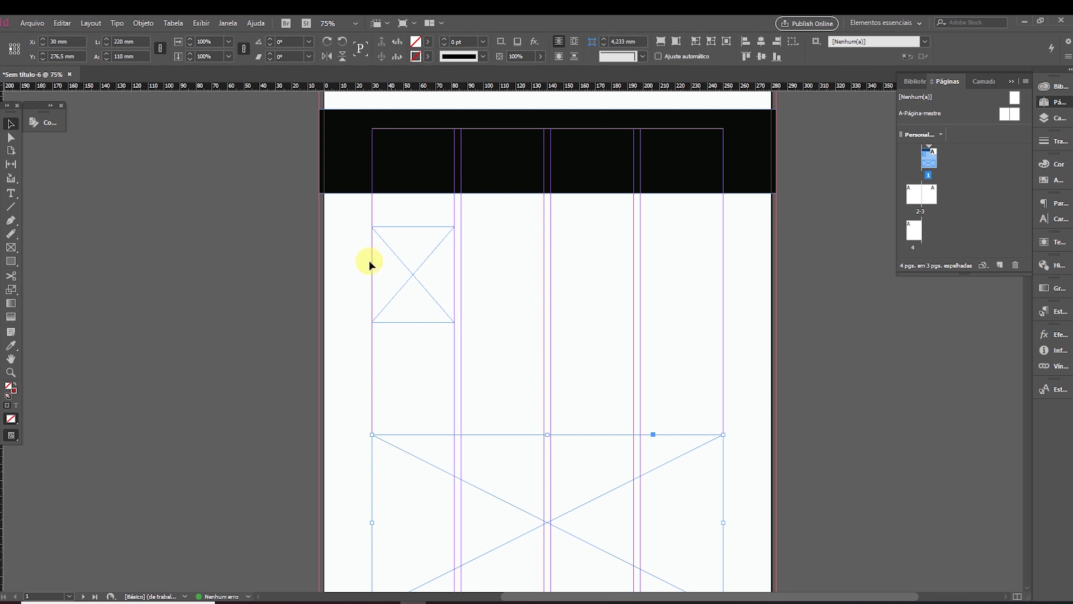
Set the number of columns on page 1 to 3.
click(91, 24)
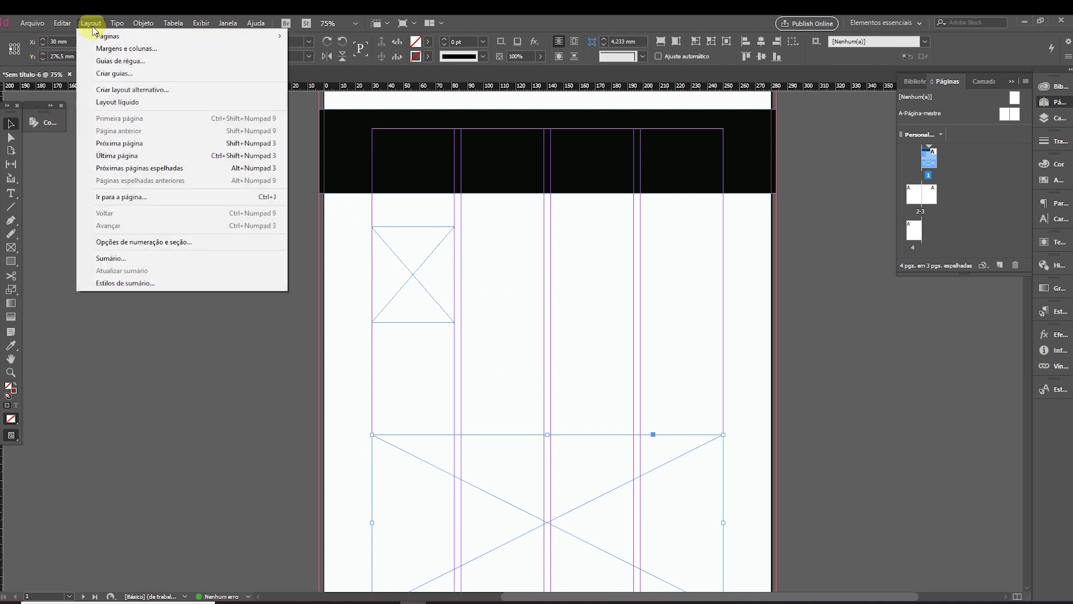
click(108, 49)
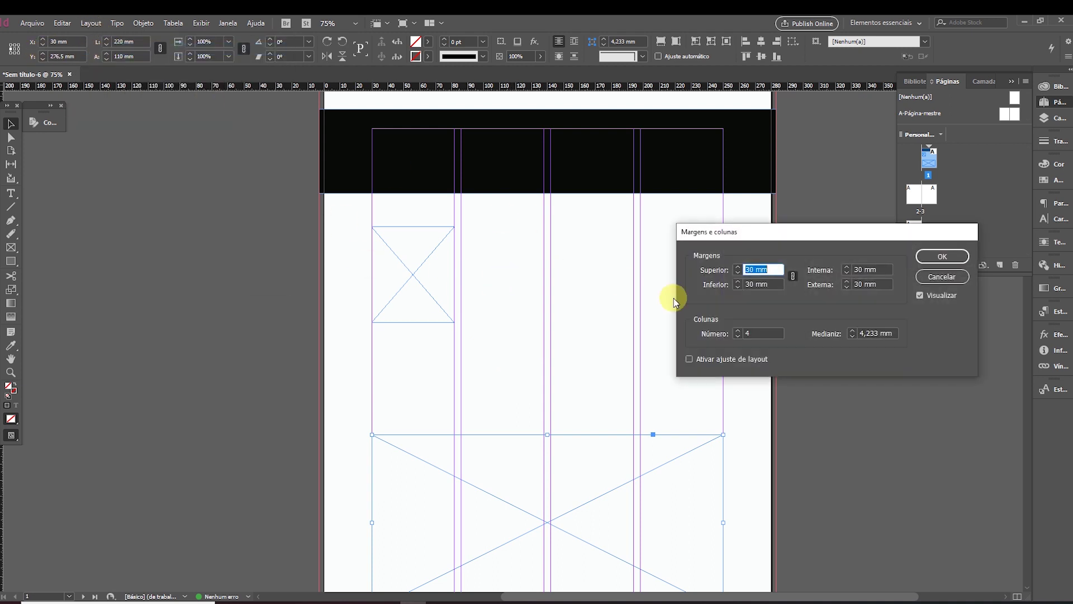
click(737, 336)
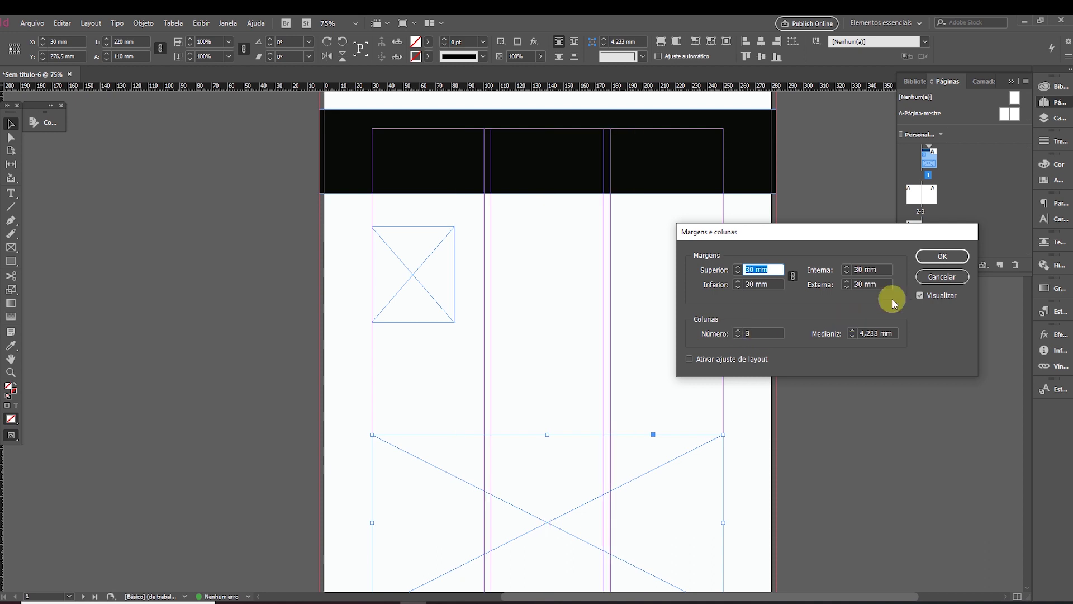
click(927, 257)
Widen the small image frame to fill the new first column and deselect it.
click(454, 280)
drag(454, 280, 490, 286)
click(558, 295)
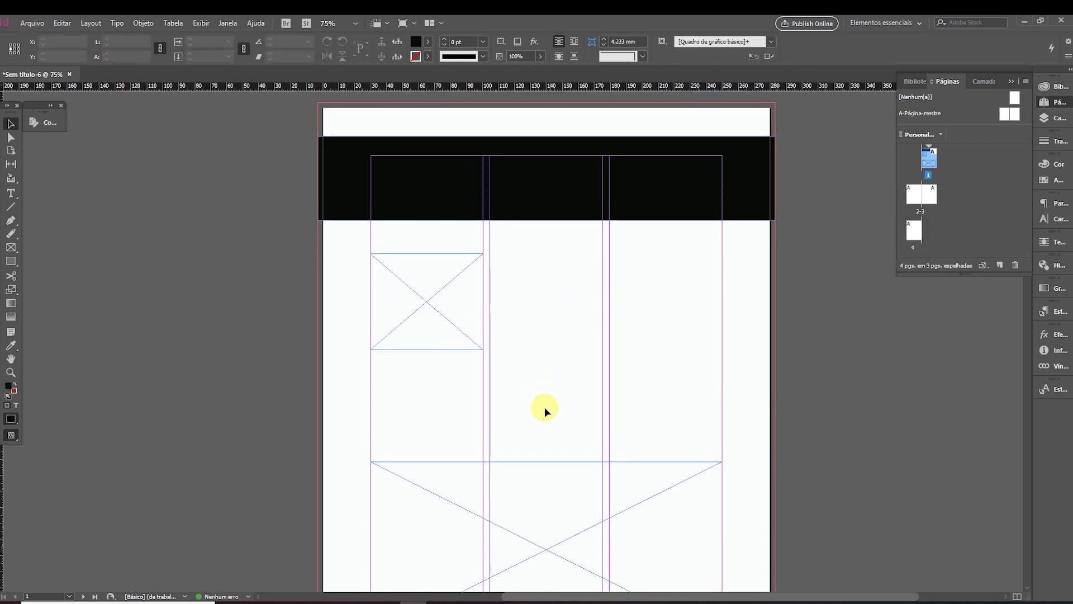
Delete the large frame and the small frame from page 1.
click(465, 338)
click(467, 448)
click(460, 480)
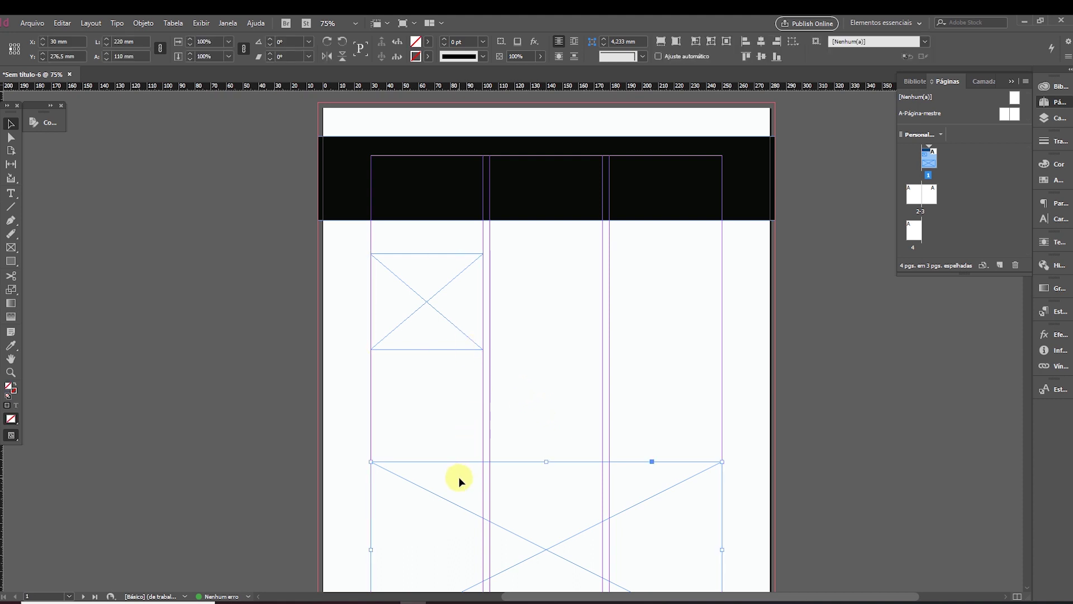
key(Delete)
click(444, 311)
key(Delete)
Move the black band down so its upper edge sits on the top margin line.
drag(422, 215, 420, 228)
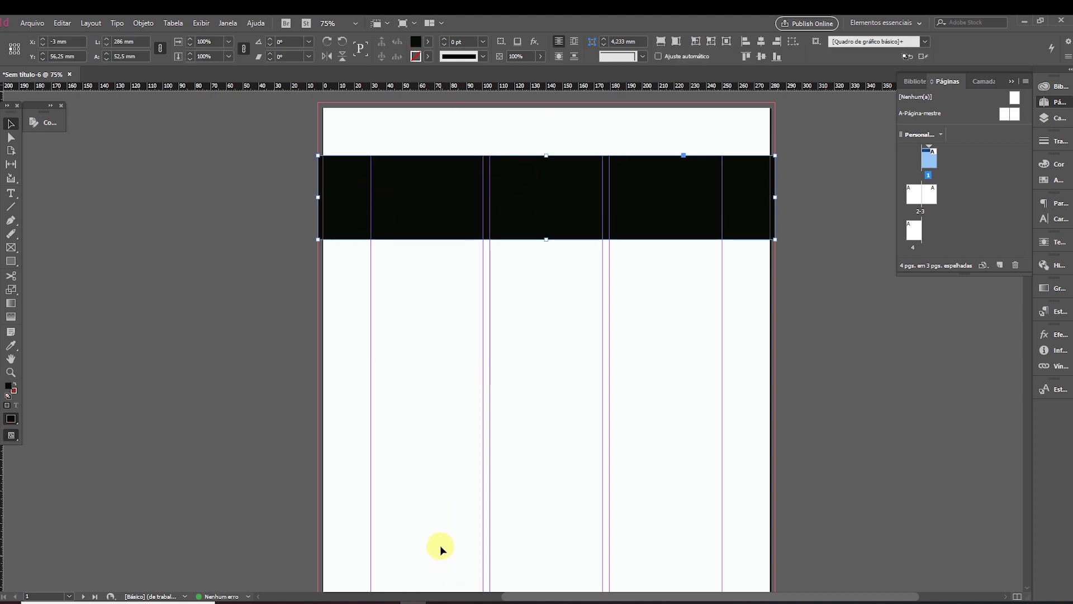
Switch to Illustrator and create a print document 280 mm wide and 380 mm high.
click(385, 601)
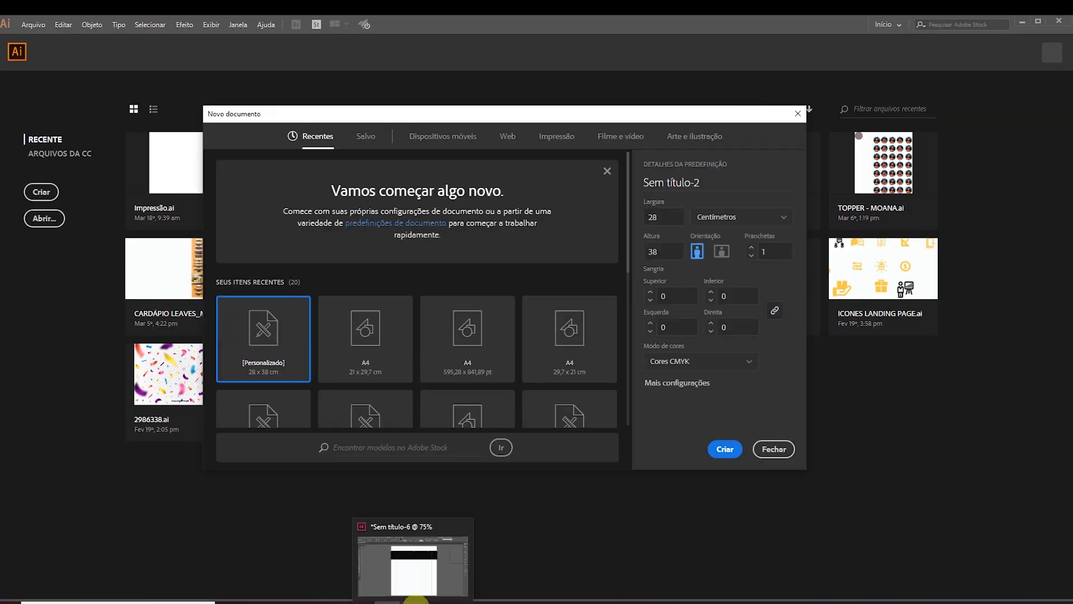
click(434, 599)
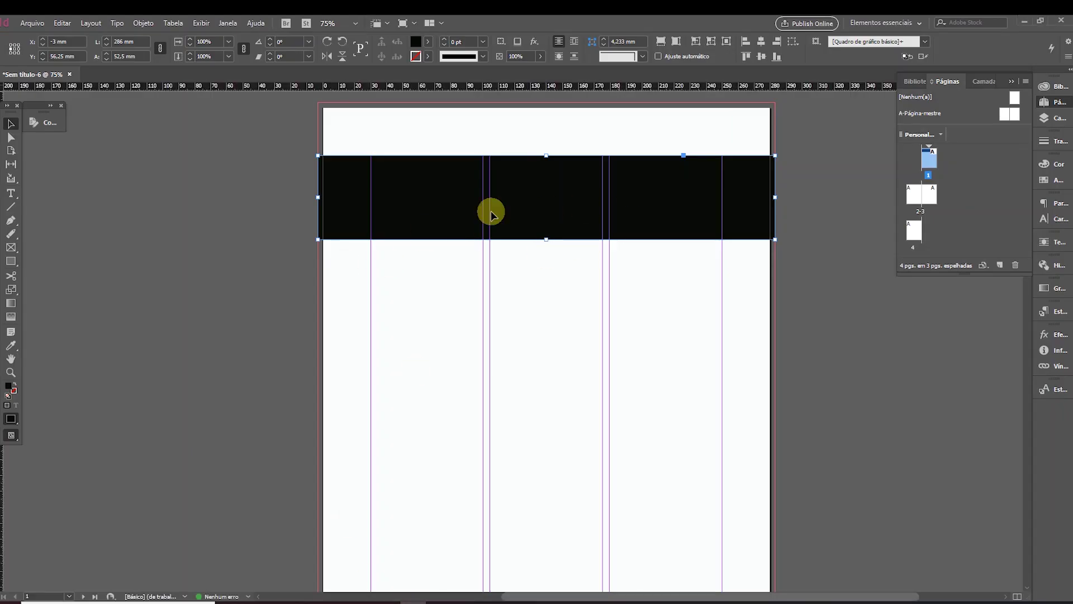
click(387, 600)
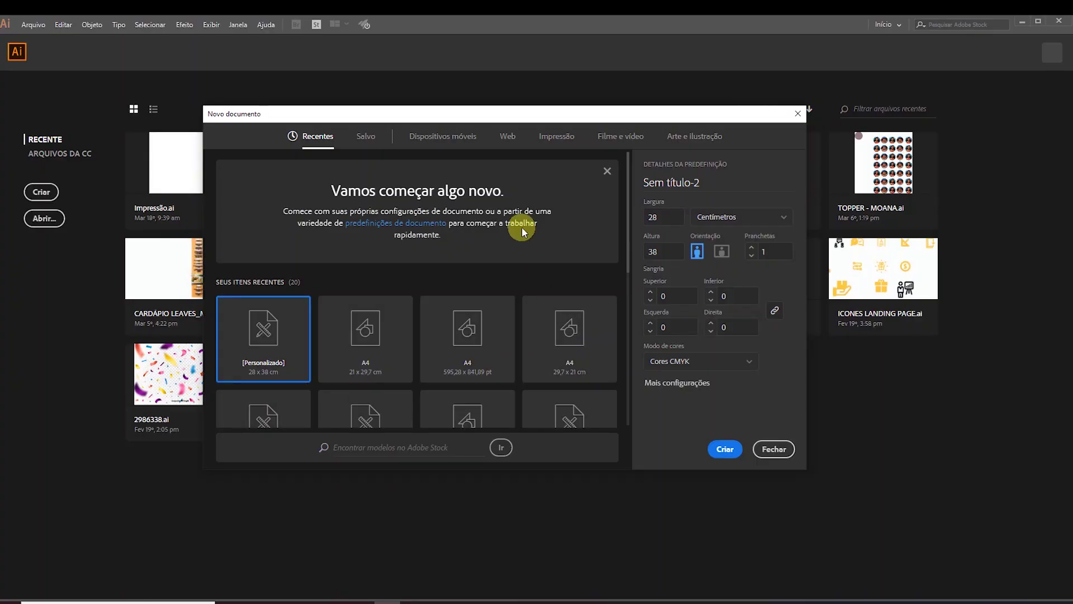
click(552, 137)
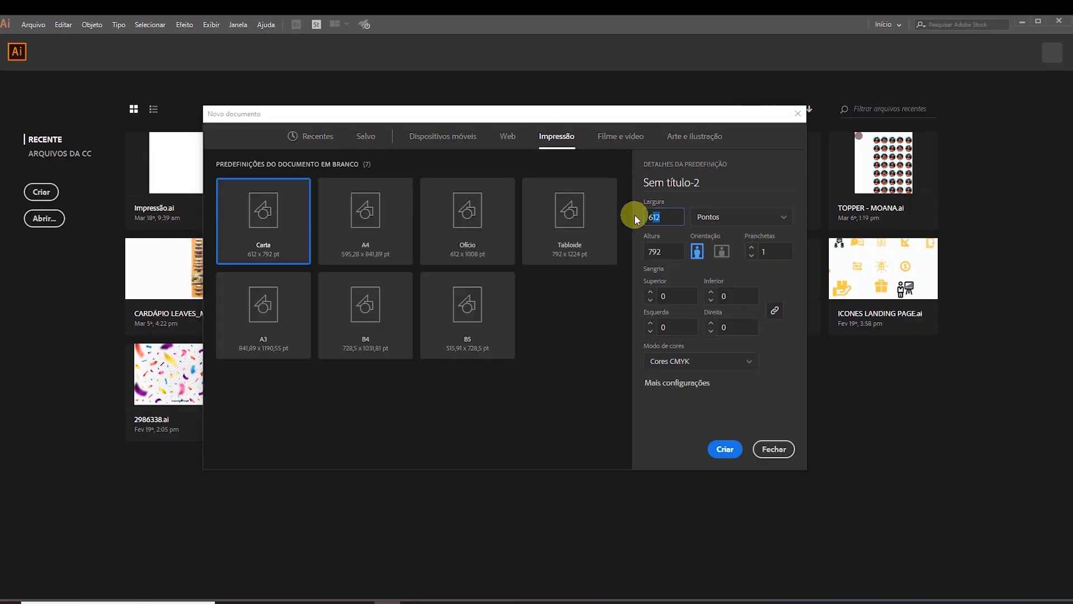
click(718, 216)
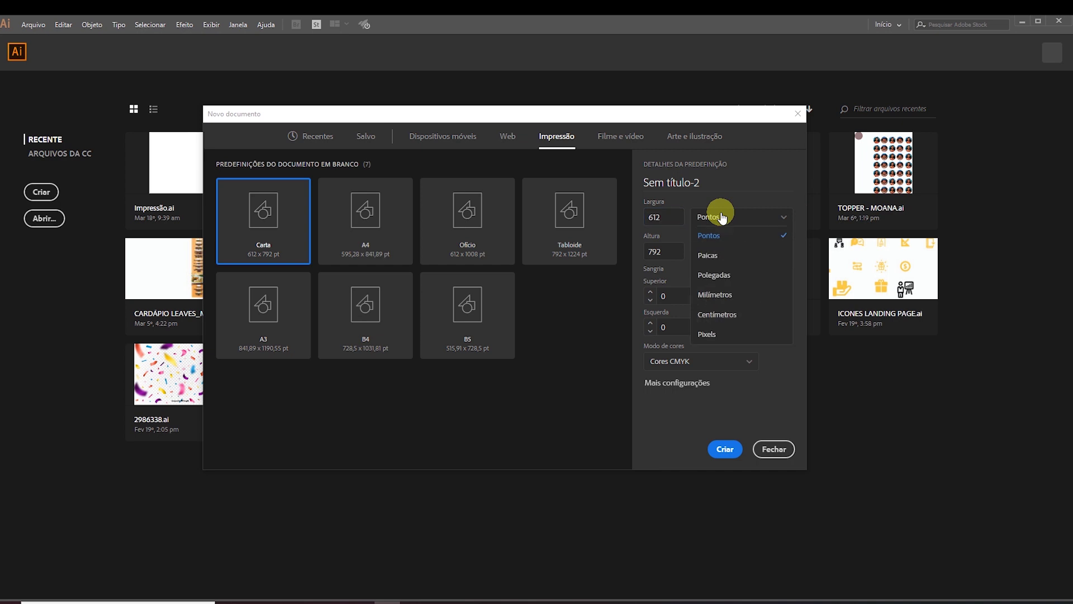
click(737, 295)
double_click(659, 217)
text(280)
key(Tab)
text(380)
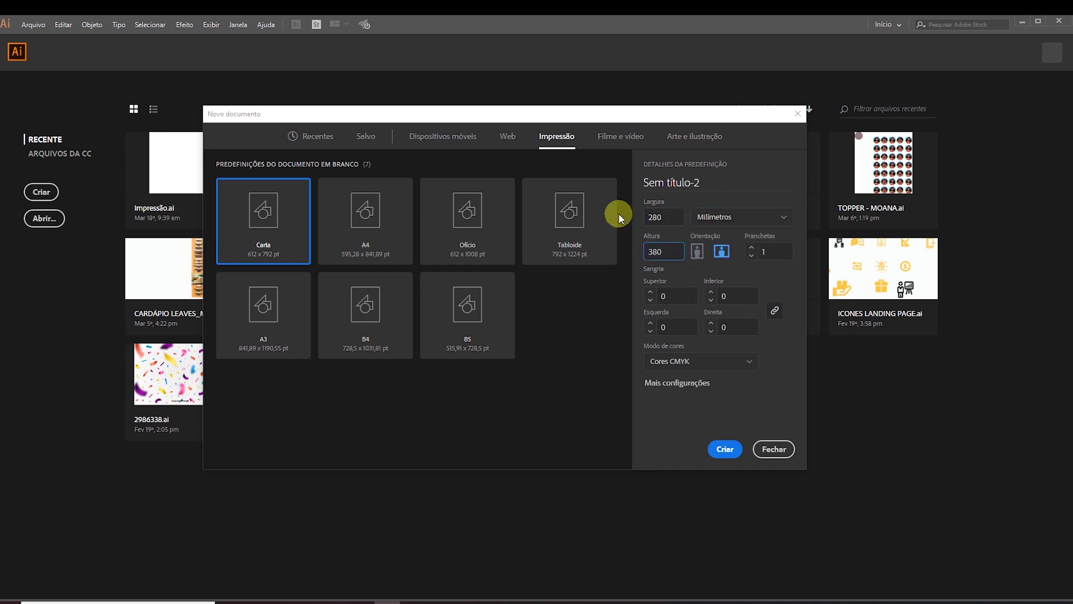
key(Return)
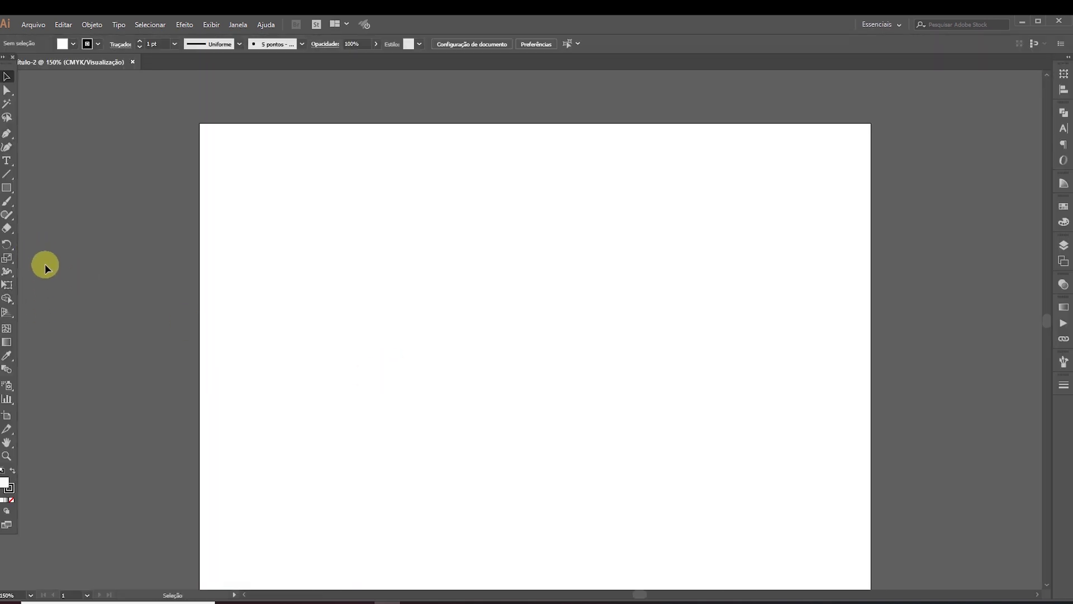
Add the title text "JORNAL DA QUARENTENA" near the top of the artboard, enlarge it to about 45 pt and reposition it.
click(6, 162)
click(369, 219)
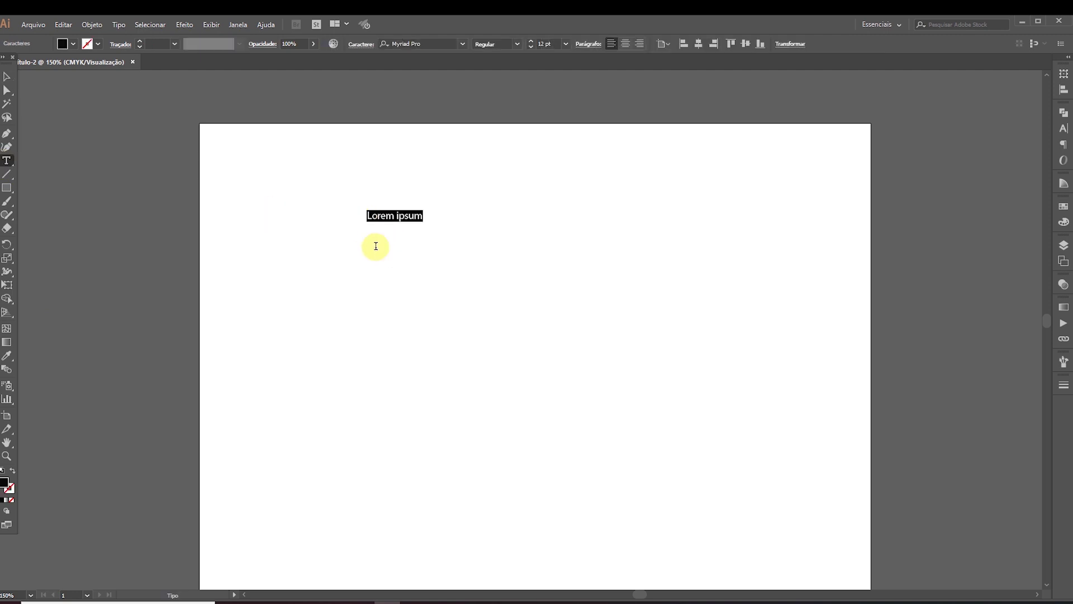
text(j)
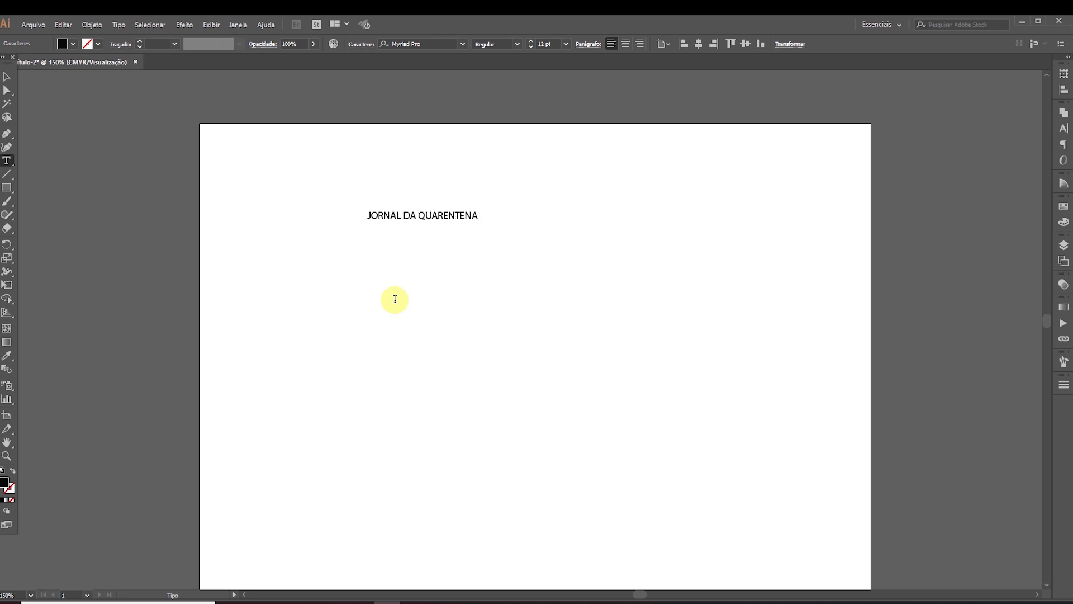
click(6, 76)
drag(478, 221, 786, 313)
drag(659, 233, 640, 251)
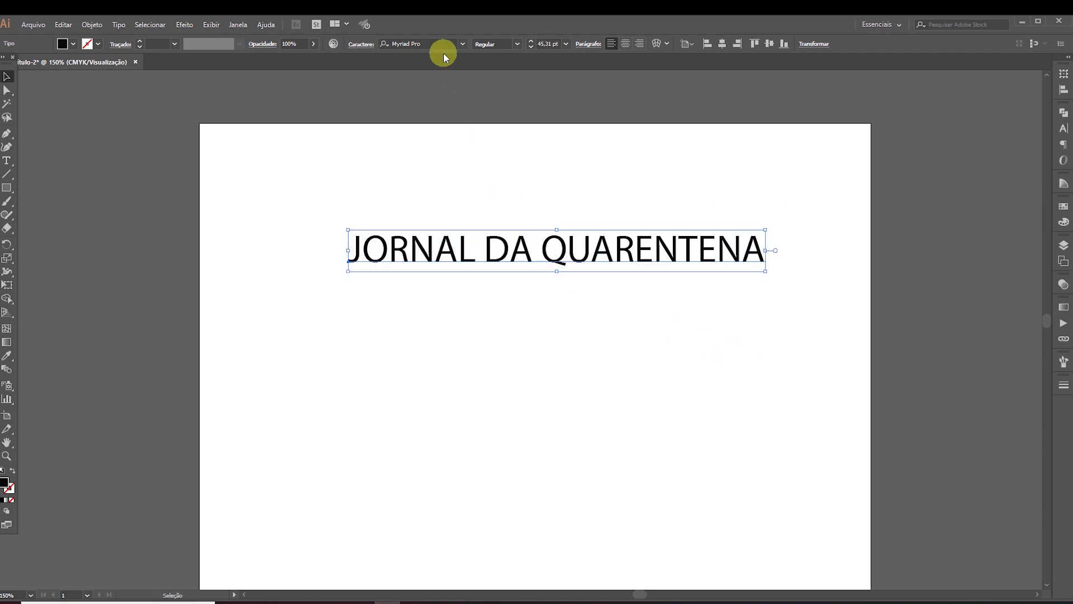
Try a series of font families on the newspaper title, ending with Old English Text MT.
key(Down)
key(Down)
key(Down)
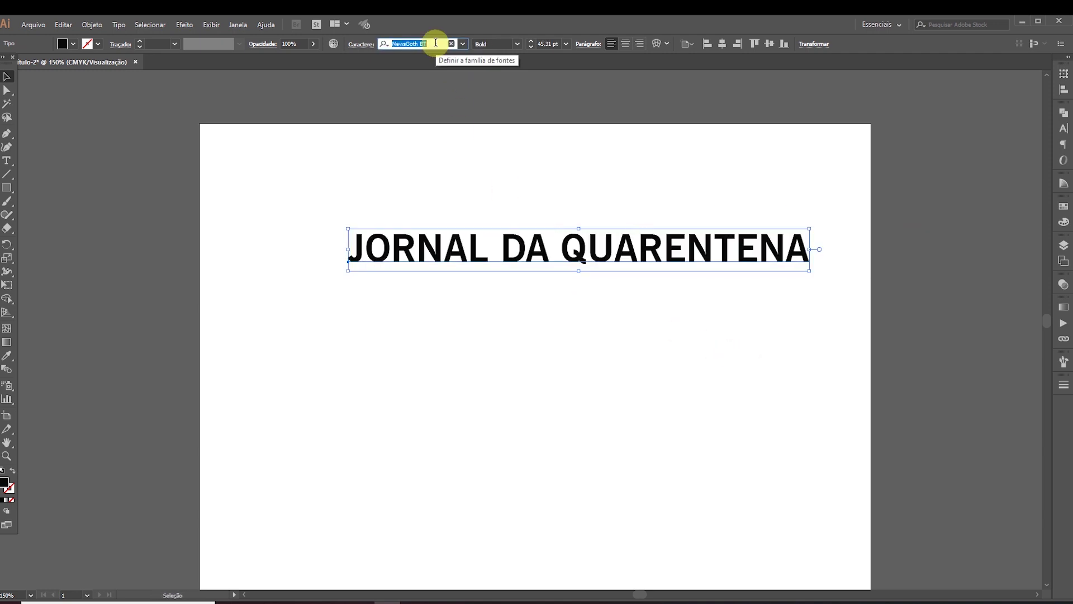
key(Down)
key(Down)
key(Down)
key(Down)
key(Down)
key(Down)
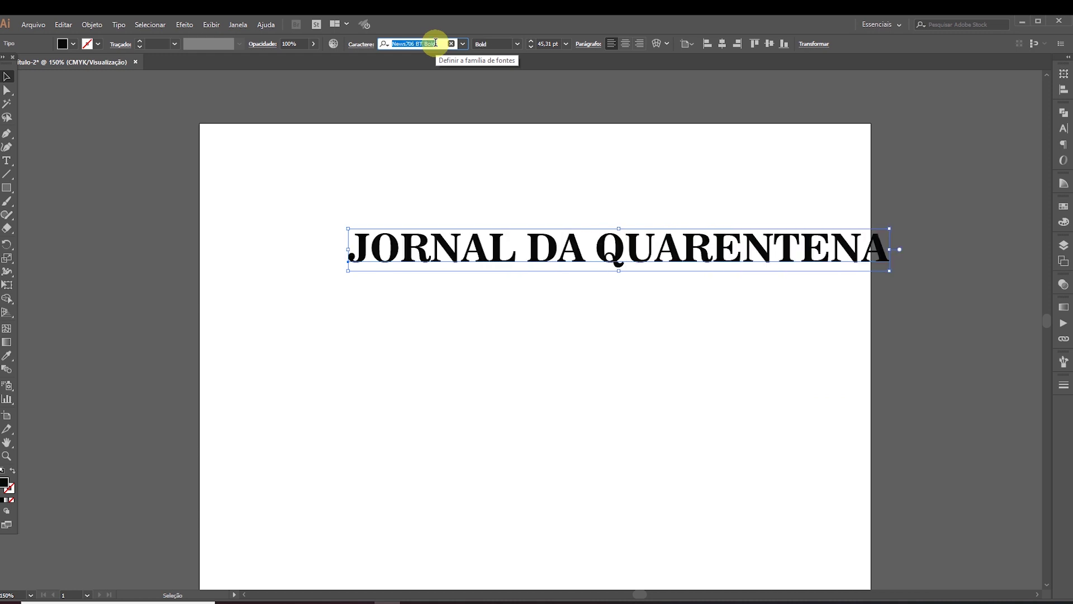
key(Down)
key(Down)
key(Down)
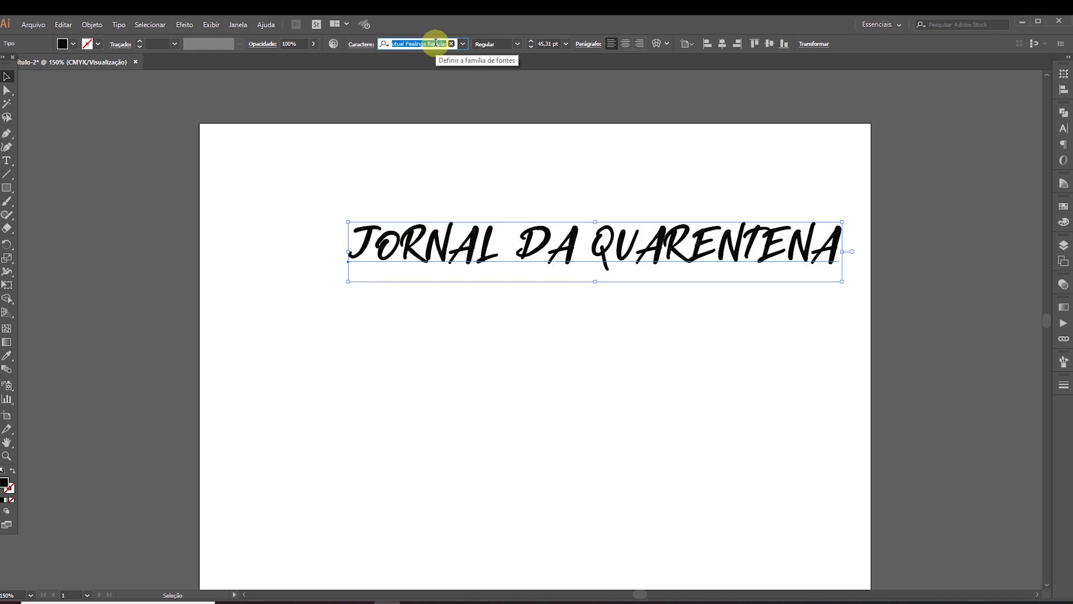
key(Down)
key(Down)
key(Down)
key(Down)
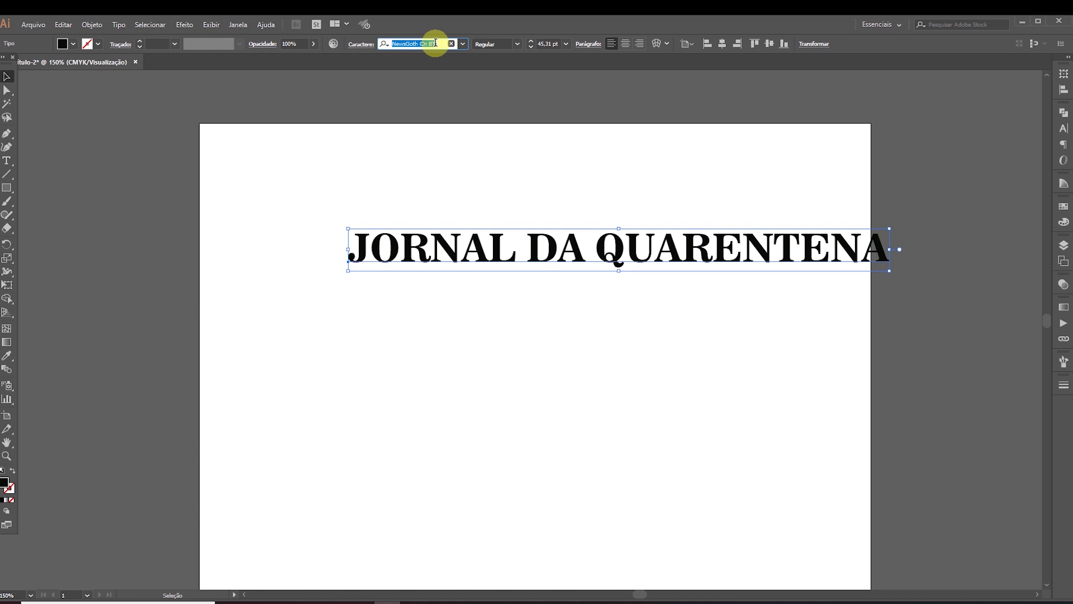
key(Down)
key(Down)
key(Down)
key(Down)
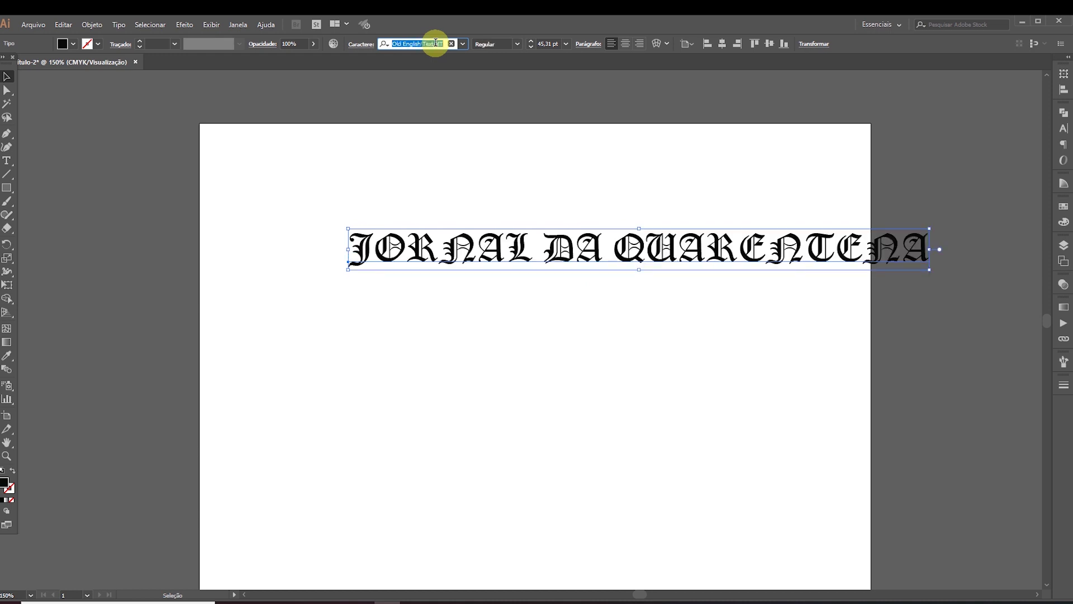
Try more font families on the newspaper title, including Pacific Again, Perpetua Titling MT and Point Break.
key(Down)
key(Down)
key(Down)
key(Down)
key(Down)
key(Down)
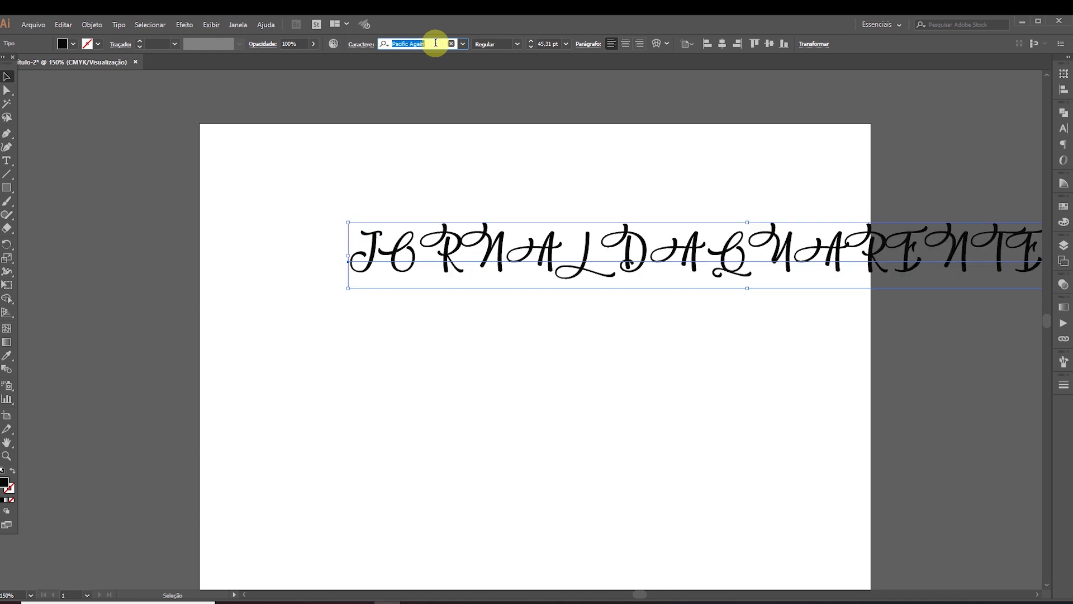
key(Down)
key(Down)
key(Down)
key(Down)
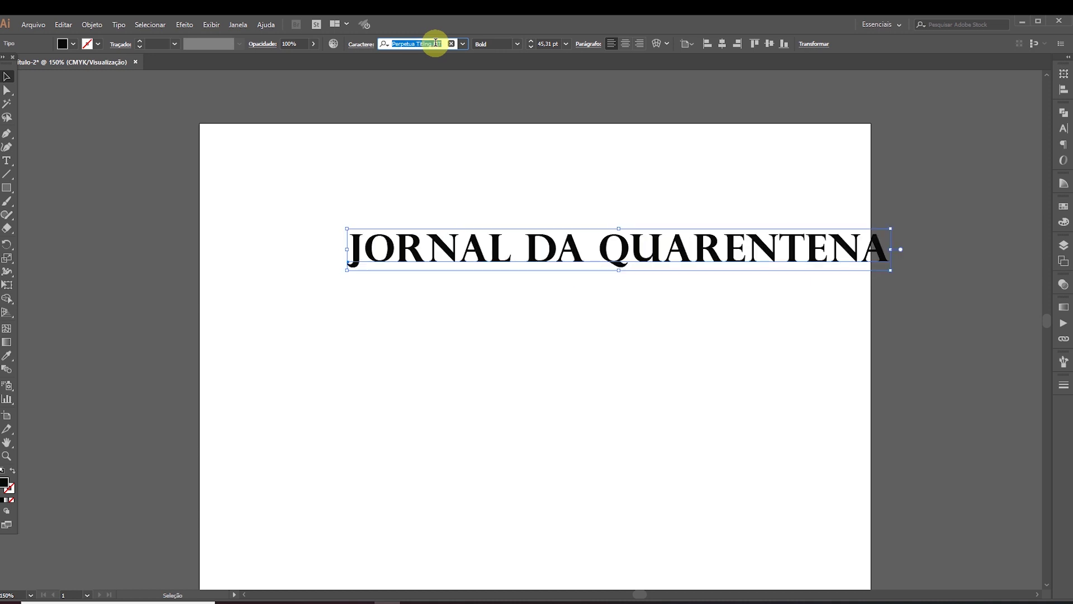
key(Down)
key(Down)
key(Down)
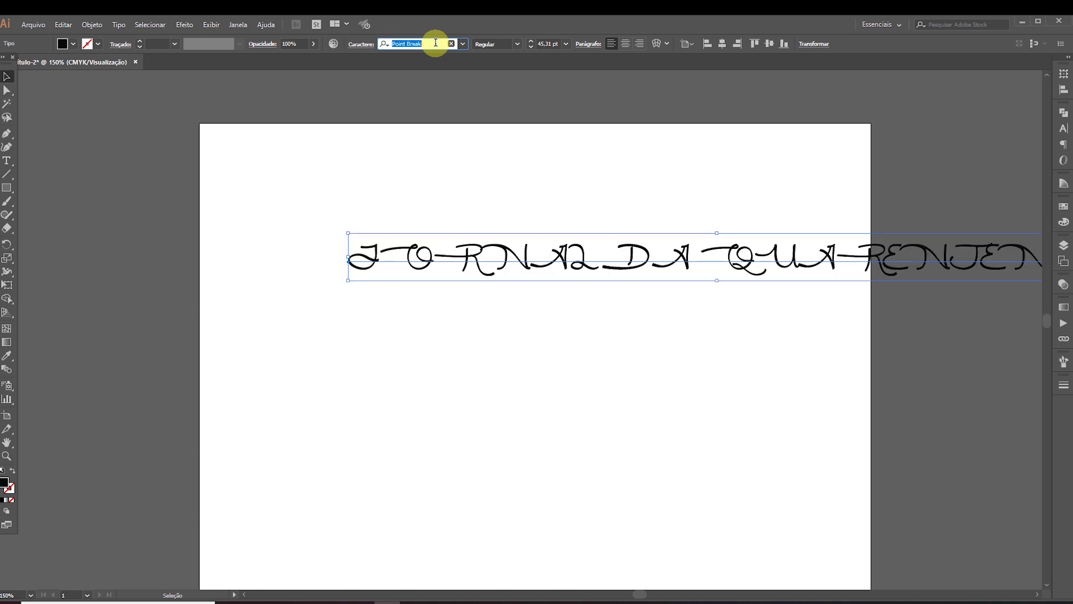
Set the newspaper title's font to Franklin Gothic Demi Cond from the font list.
click(461, 43)
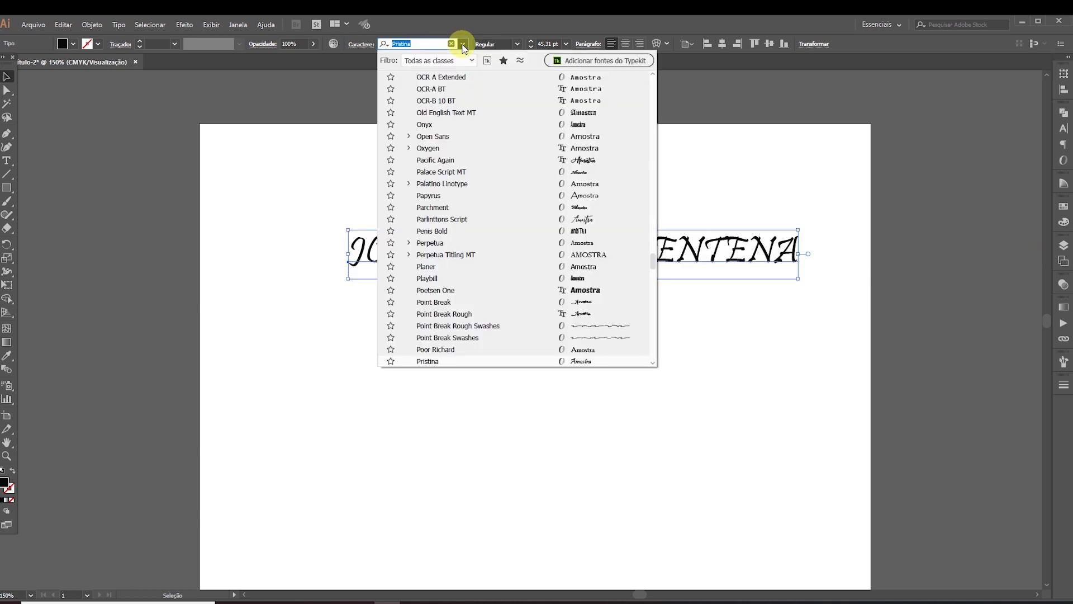
scroll(512, 162, down, 10)
drag(652, 282, 647, 169)
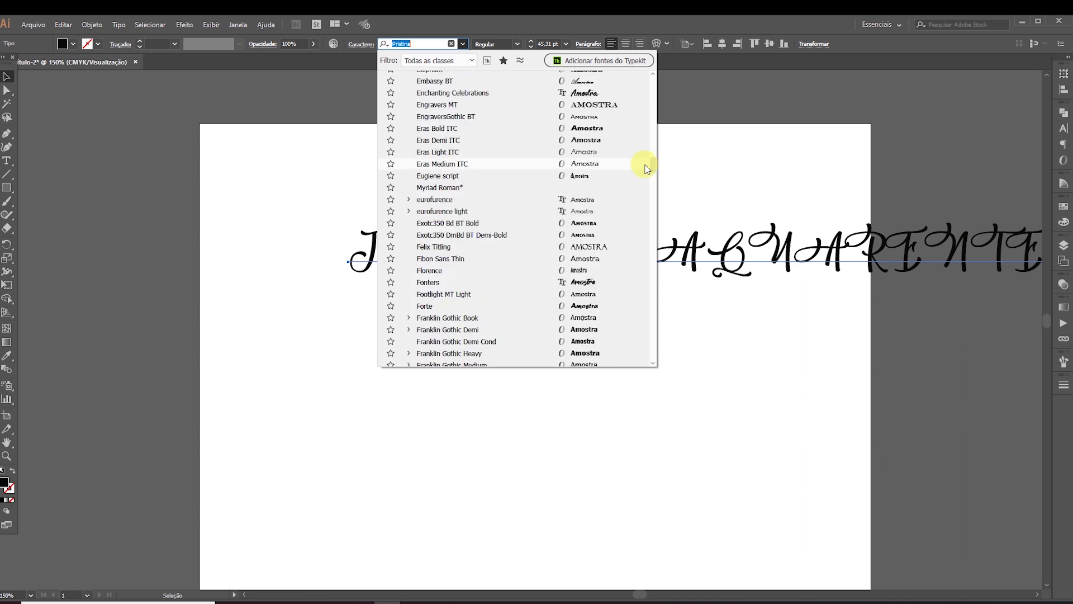
click(616, 342)
Centre the title's paragraph alignment and align the title horizontally to the centre of the artboard.
drag(570, 249, 563, 262)
click(626, 44)
click(722, 43)
click(377, 262)
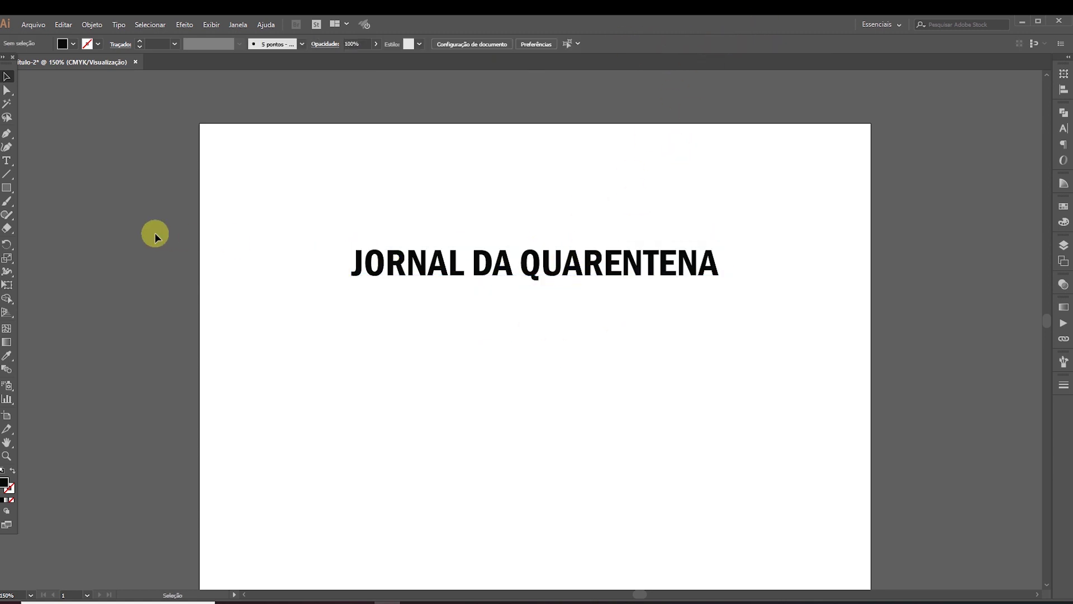
Draw a rectangle about 216 mm by 8 mm just under the title and fill it with yellow.
click(5, 189)
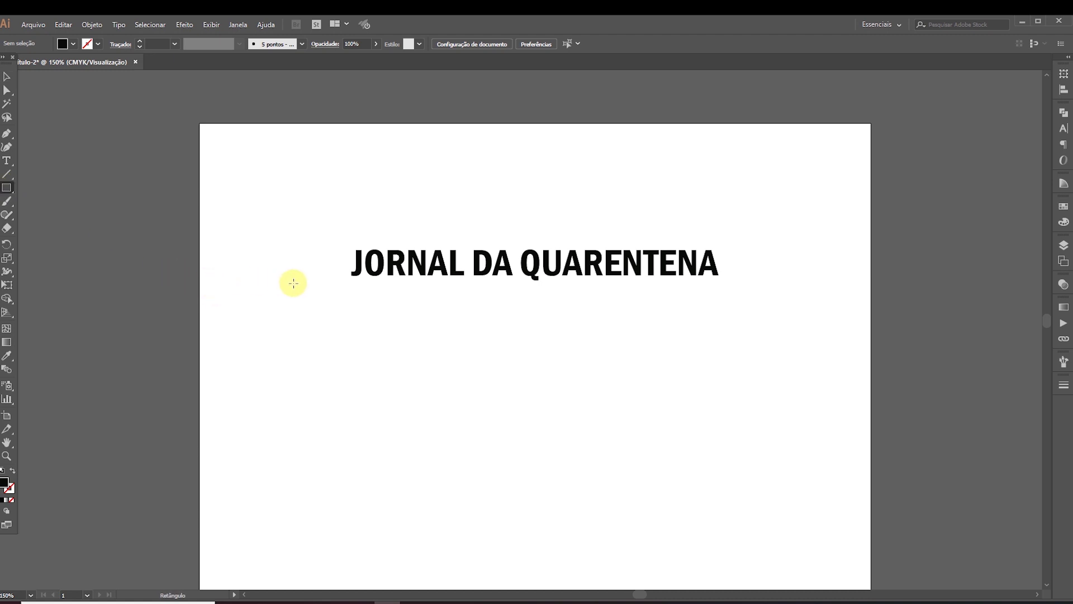
drag(296, 286, 815, 305)
click(6, 77)
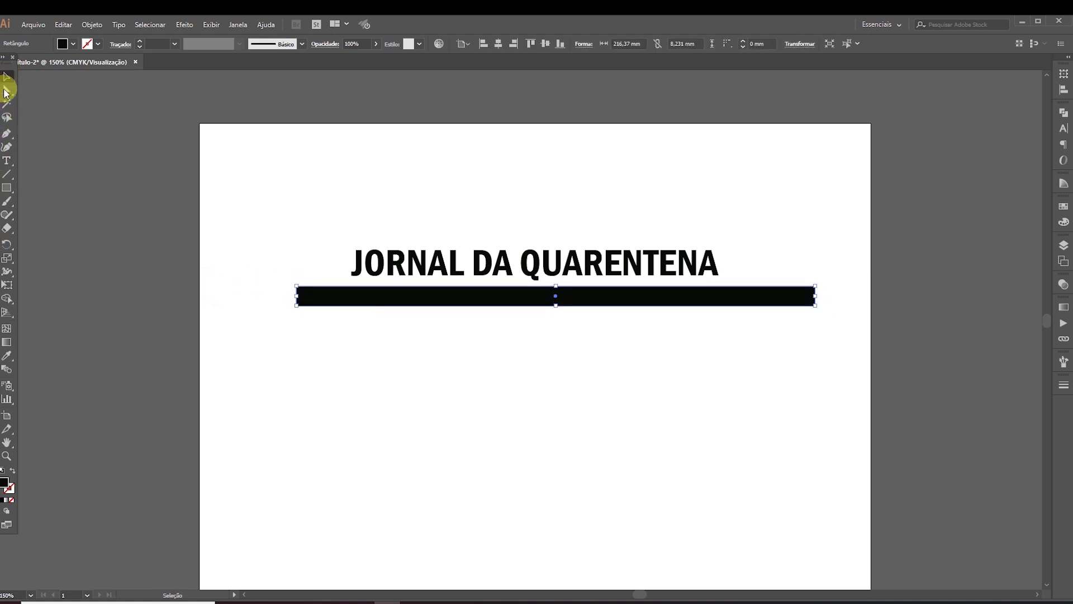
double_click(6, 483)
click(721, 283)
click(928, 227)
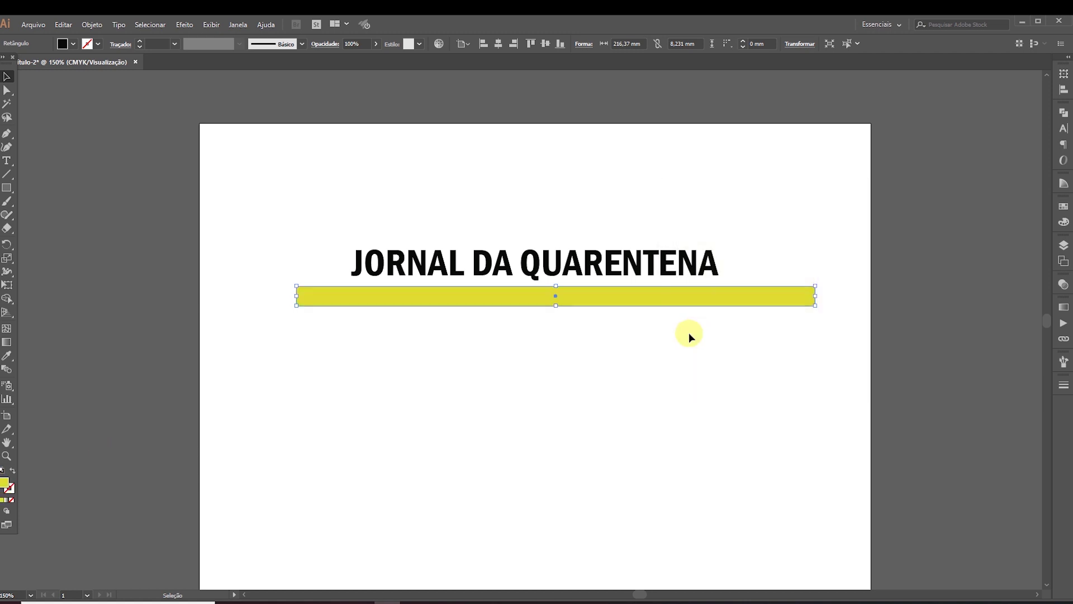
click(690, 336)
Move the yellow bar closer under the title and shorten it from its right end, leaving room beside it.
drag(636, 292, 640, 289)
drag(821, 292, 592, 302)
key(ctrl+shift+a)
Draw a yellow circle about 8.5 mm across beside the bar's right end and duplicate it twice in a row.
click(6, 188)
drag(6, 188, 46, 214)
mouse_move(606, 290)
mouse_down()
mouse_move(615, 304)
mouse_move(643, 296)
mouse_up()
key(v)
key(ctrl+shift+a)
click(611, 300)
drag(643, 297, 671, 300)
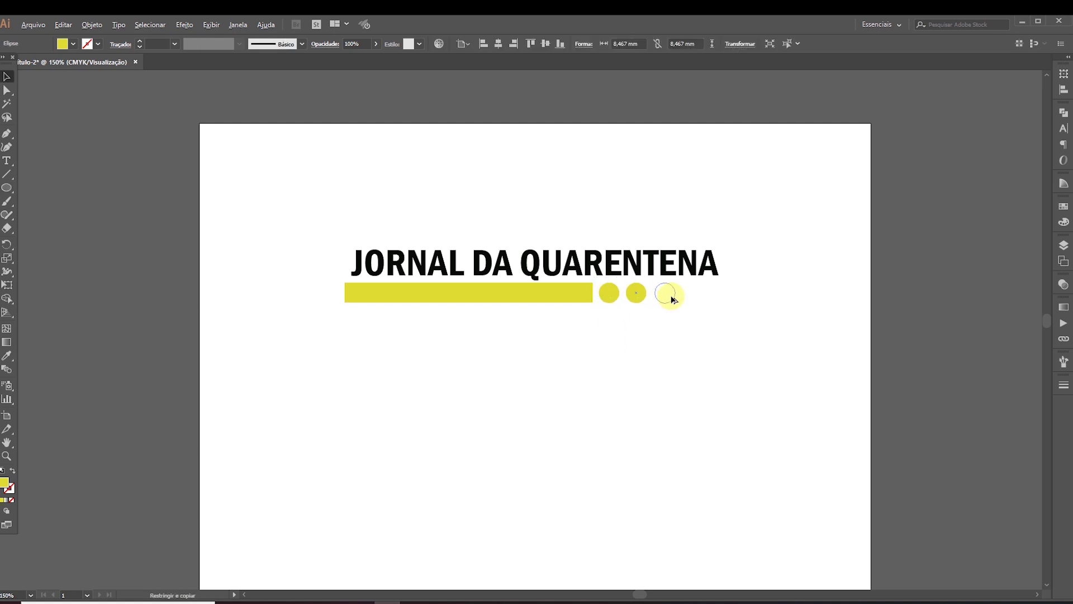
key(ctrl+shift+a)
Shift the three circles and the bar's right end rightward so the row ends beneath the title's last letter.
drag(546, 325, 695, 285)
drag(609, 293, 645, 293)
key(ctrl+z)
drag(542, 336, 679, 293)
drag(584, 296, 622, 297)
key(ctrl+shift+a)
Adjust the left end of the yellow bar to line up with the title's left edge.
click(479, 269)
click(392, 296)
drag(385, 296, 353, 294)
click(798, 358)
click(413, 299)
Select the title, yellow bar and three circles together and copy them.
click(288, 353)
drag(288, 353, 788, 204)
drag(747, 358, 298, 206)
key(a)
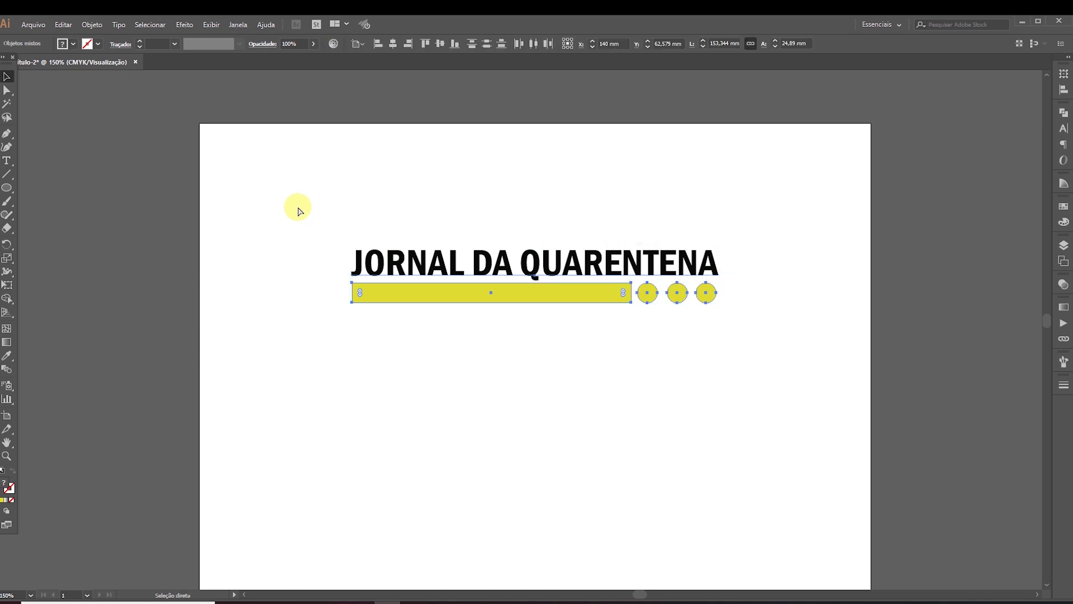
key(v)
Switch to InDesign and replace the black band on page 1 with the copied masthead.
click(417, 598)
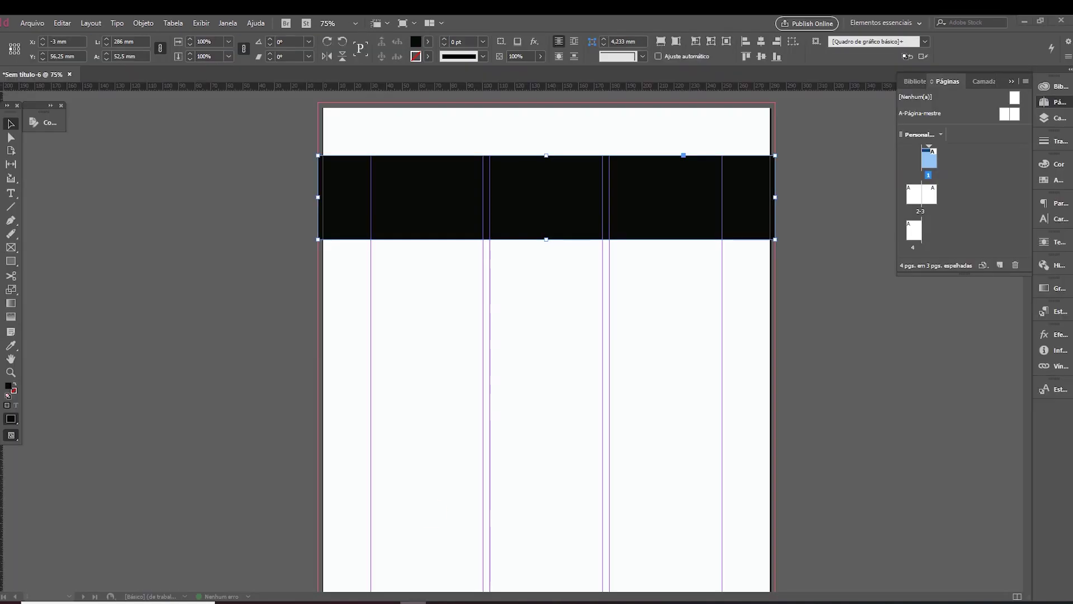
key(Delete)
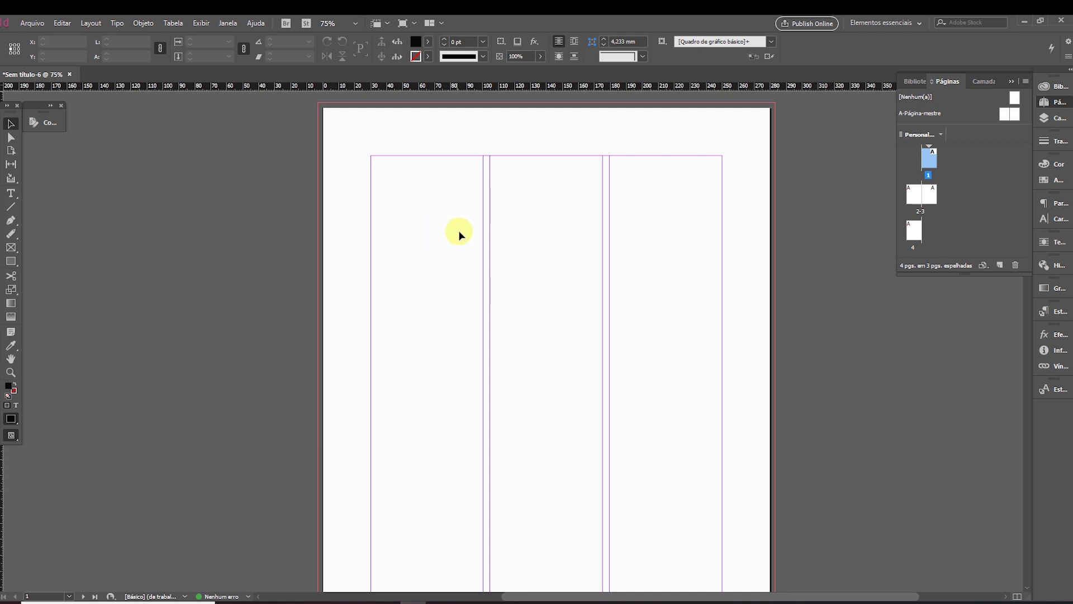
key(ctrl+v)
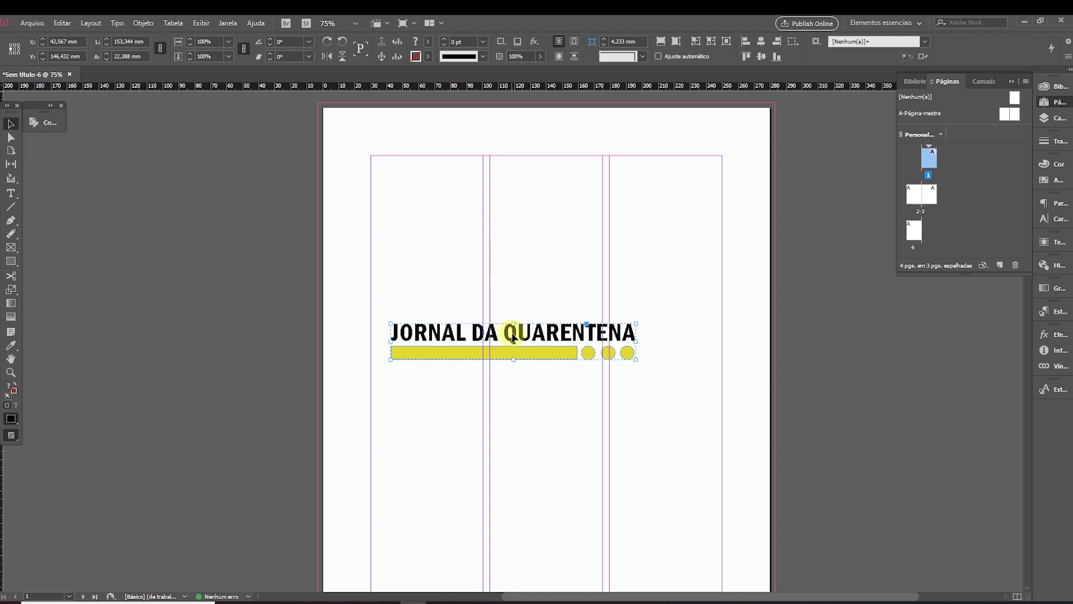
Duplicate the masthead to just below the top margin, delete the lower original and adjust the copy's position.
drag(513, 335, 538, 194)
click(555, 354)
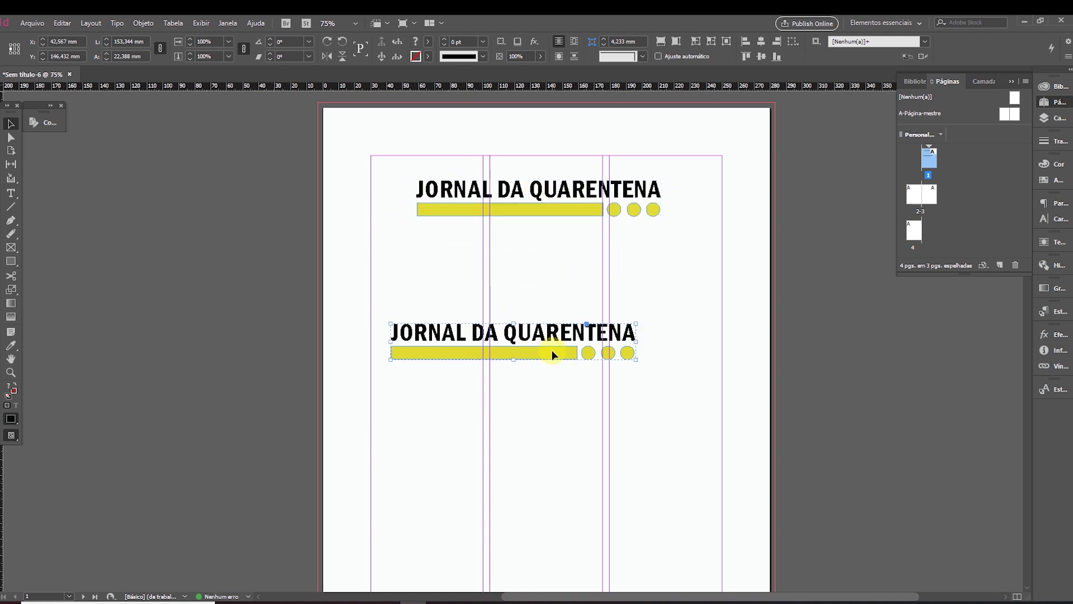
key(Delete)
drag(540, 198, 542, 208)
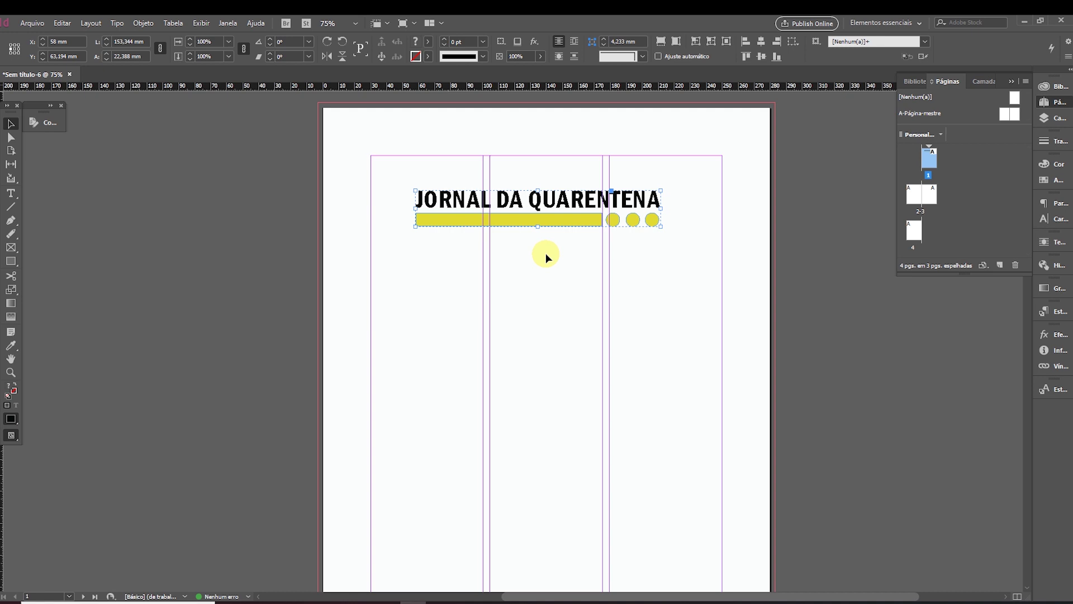
Switch to Illustrator, enlarge the masthead proportionally from its centre to about 203 mm wide, and return to InDesign.
click(394, 601)
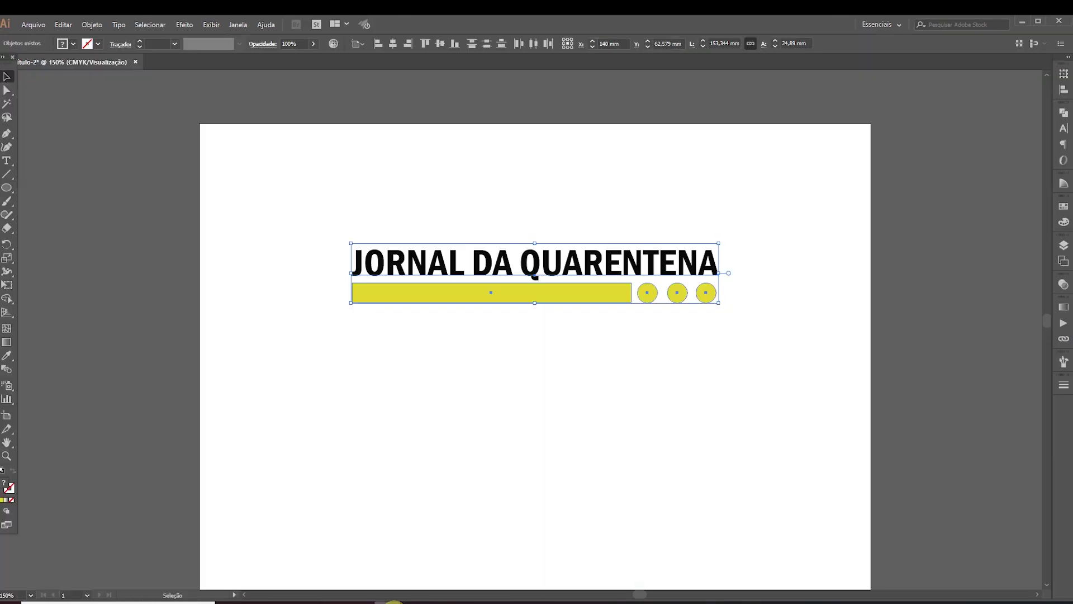
drag(351, 242, 290, 203)
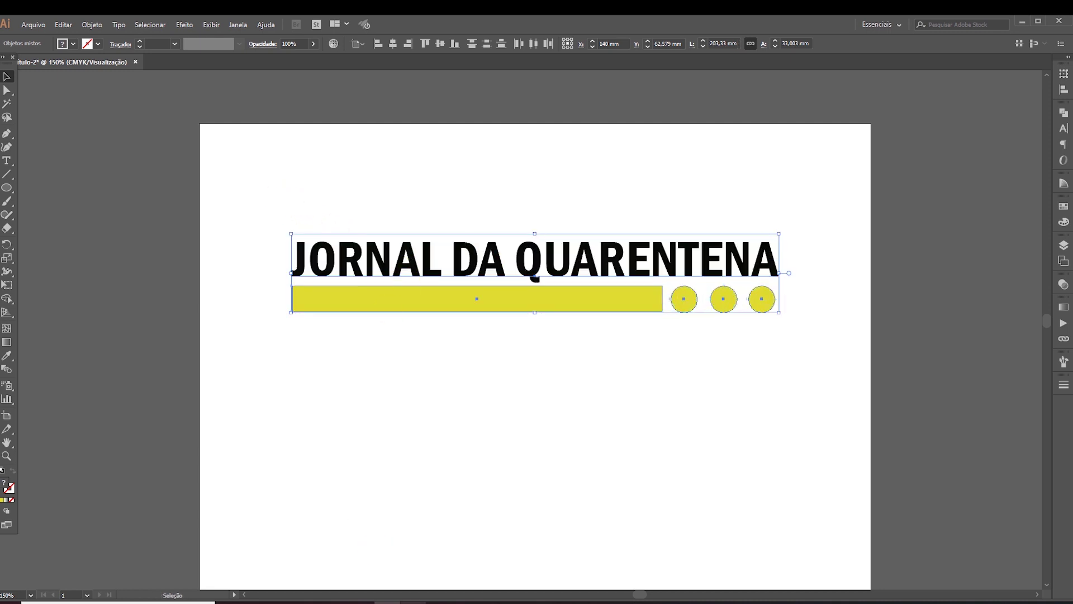
click(412, 602)
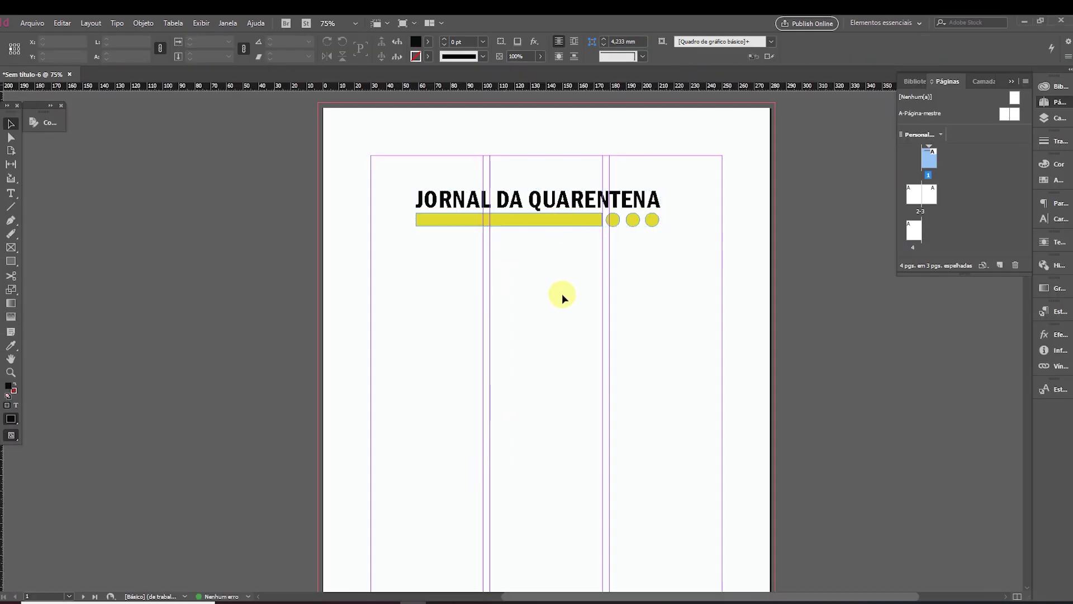
Enlarge the masthead on page 1 proportionally to about 175 mm wide and reposition it below the top margin.
click(584, 218)
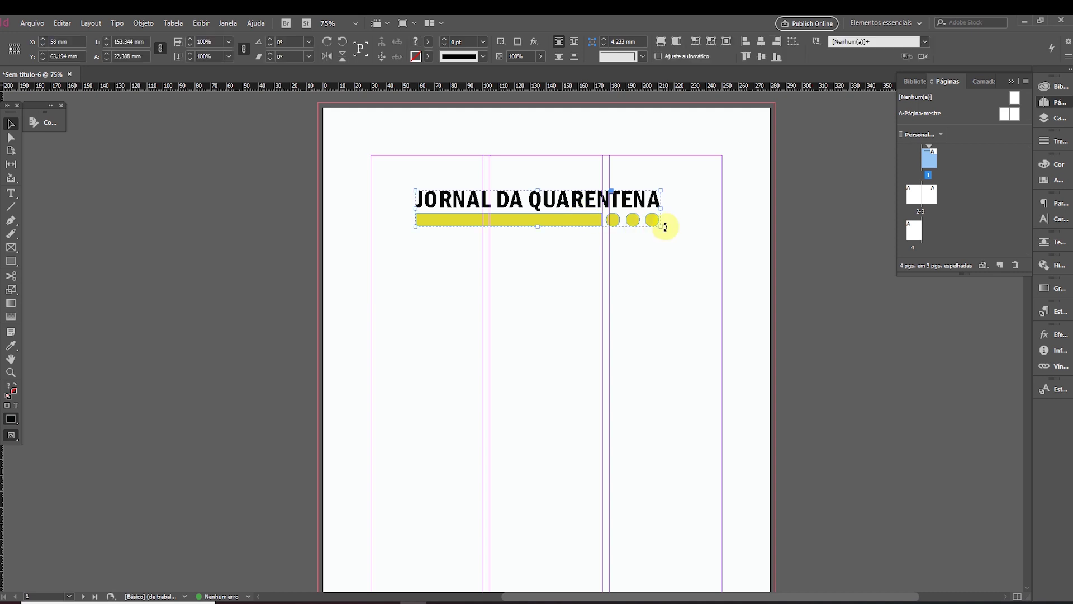
mouse_move(662, 226)
mouse_down()
mouse_move(683, 235)
mouse_move(613, 216)
mouse_move(679, 228)
mouse_up()
key(ctrl+z)
key(ctrl+z)
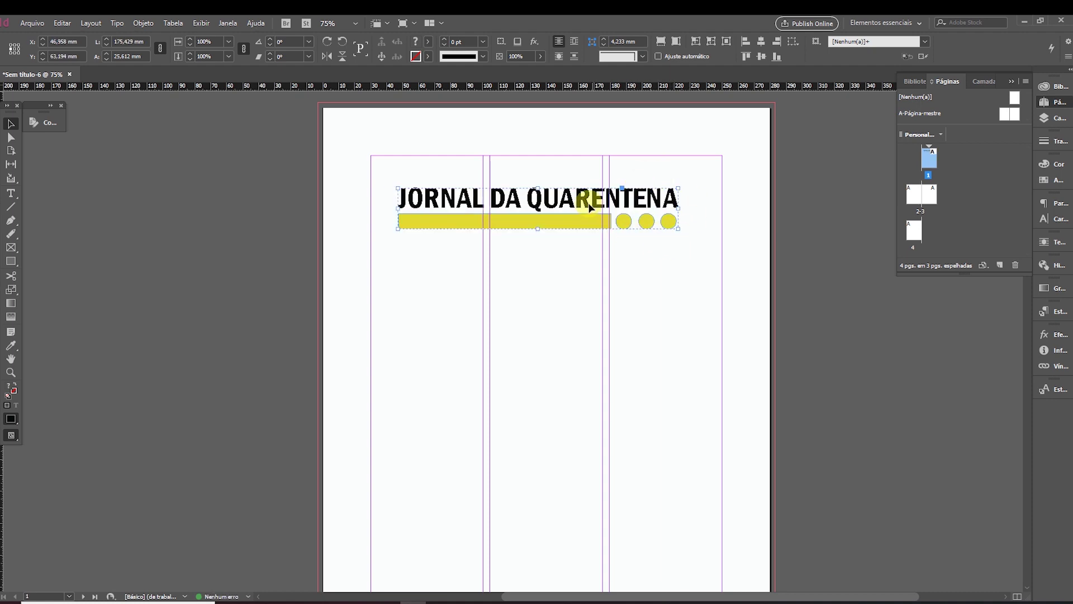
drag(587, 222, 585, 224)
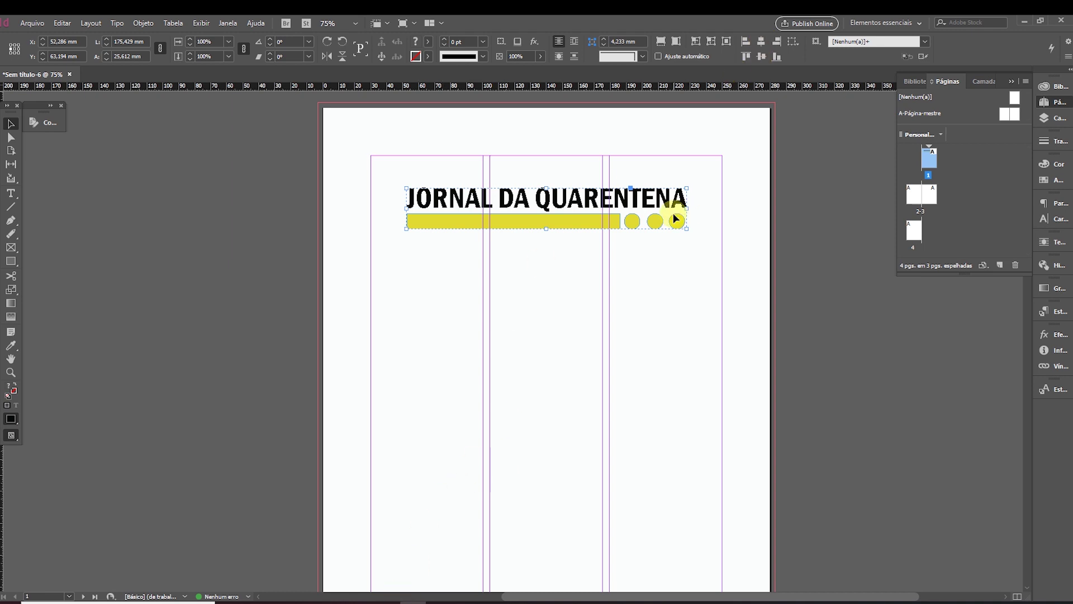
click(579, 274)
drag(561, 220, 589, 224)
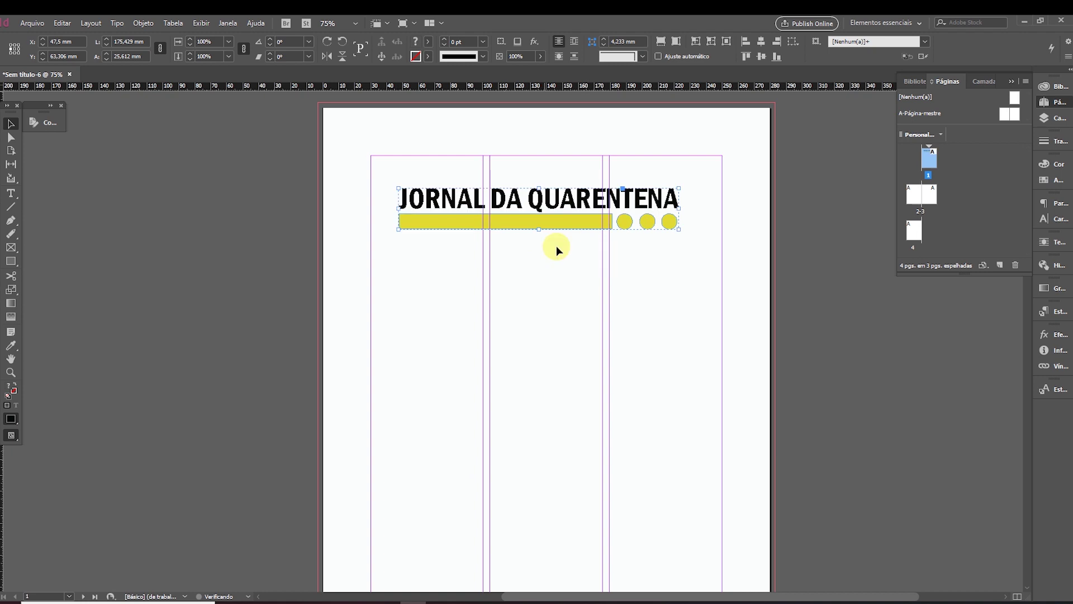
Align the masthead to the horizontal and vertical centres of the margins, and move it back up near the top margin.
click(798, 48)
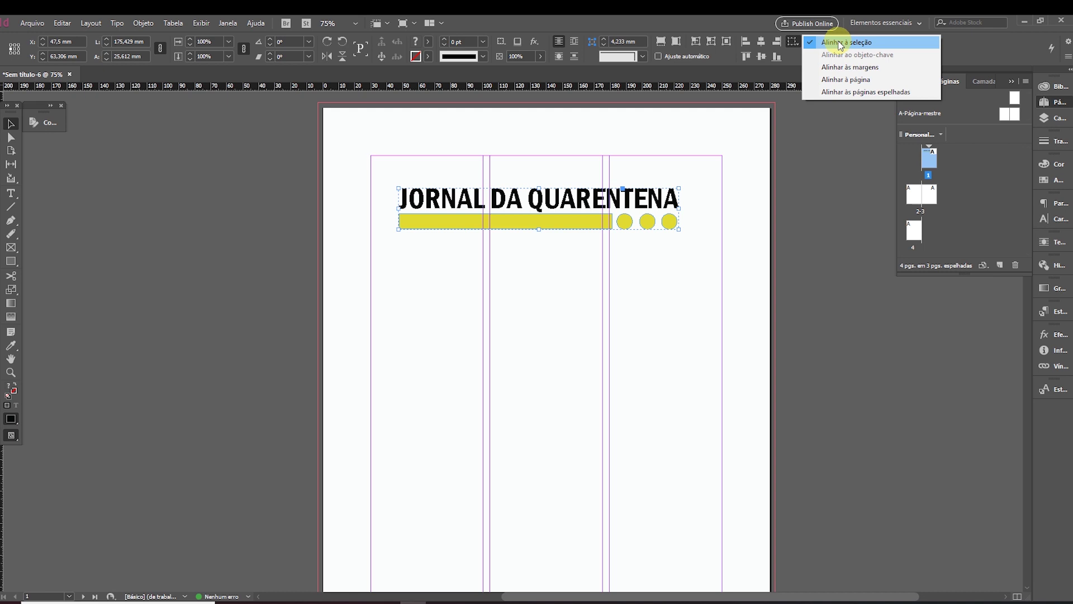
click(855, 67)
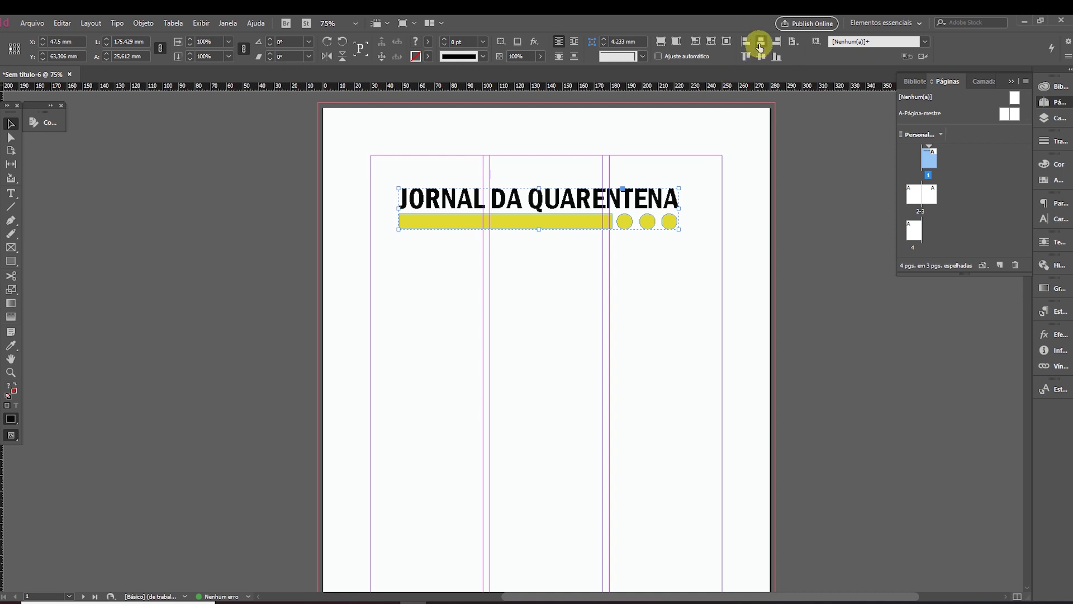
click(761, 56)
click(762, 57)
click(747, 41)
click(762, 42)
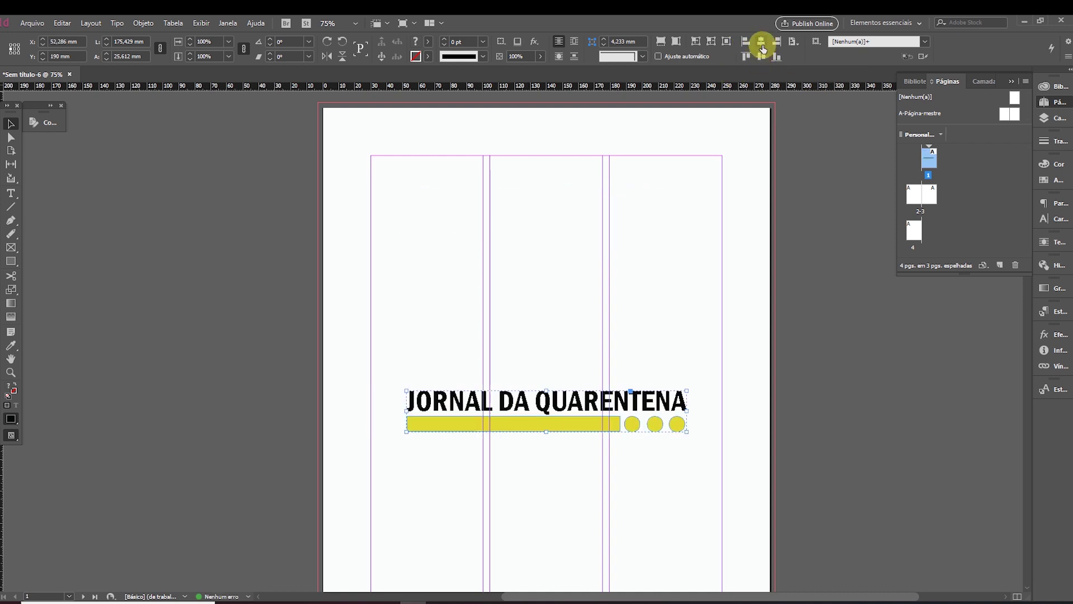
click(748, 56)
click(761, 56)
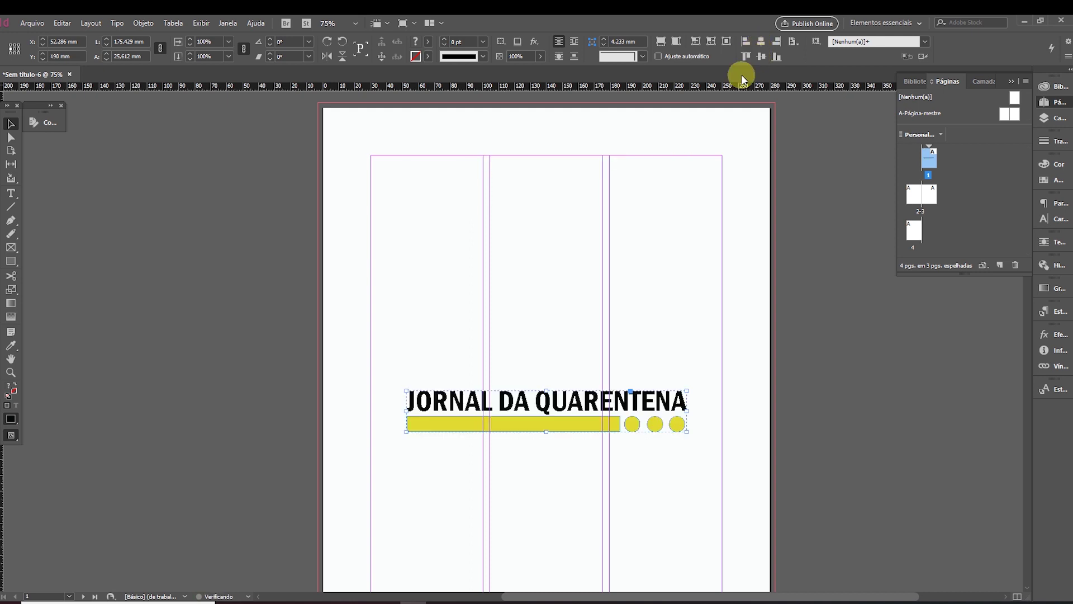
drag(558, 320, 549, 211)
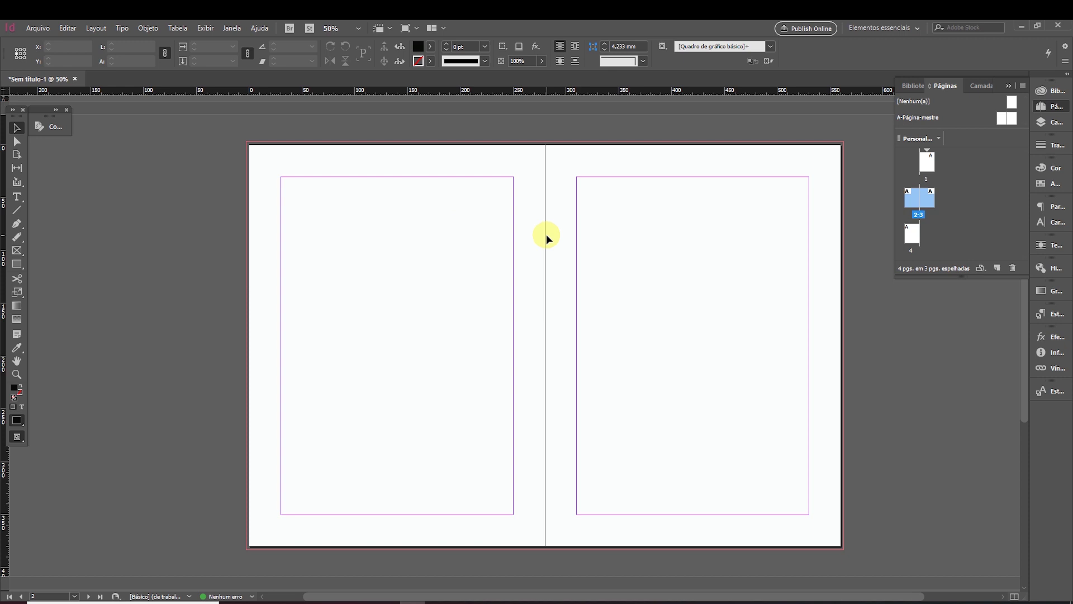
Draw a rectangular graphic frame about 220 mm by 171.5 mm across page 2, from its left margin to its right.
drag(546, 233, 523, 212)
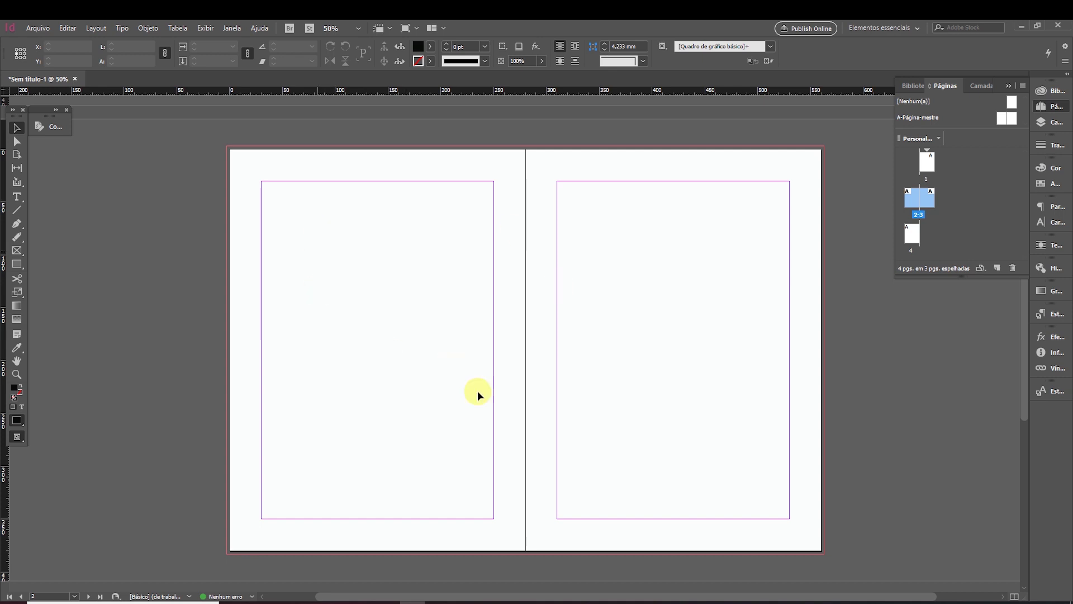
scroll(479, 304, up, 1)
scroll(505, 278, down, 1)
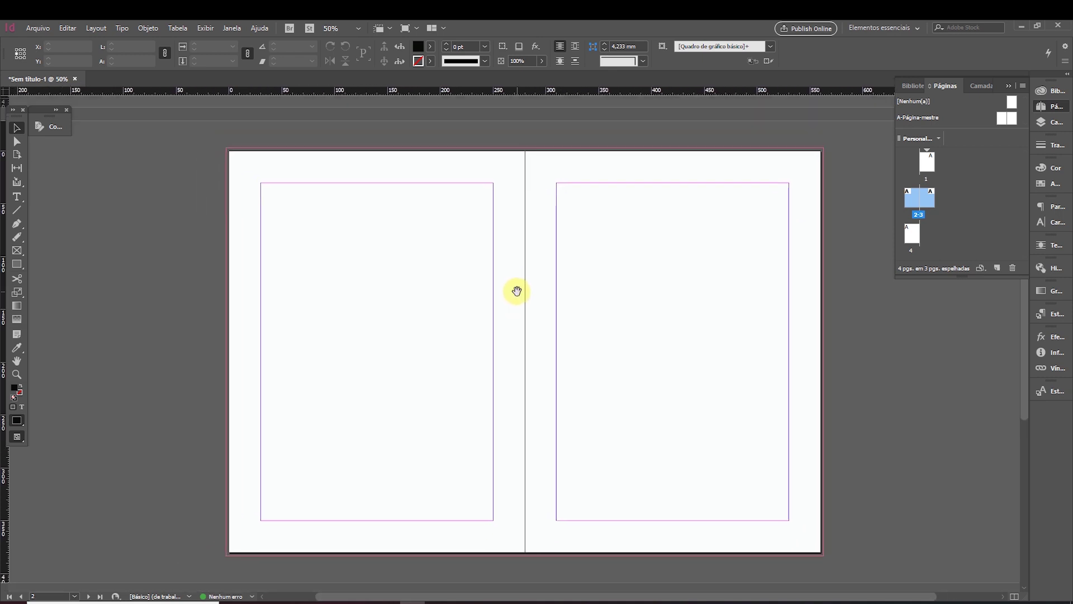
click(16, 249)
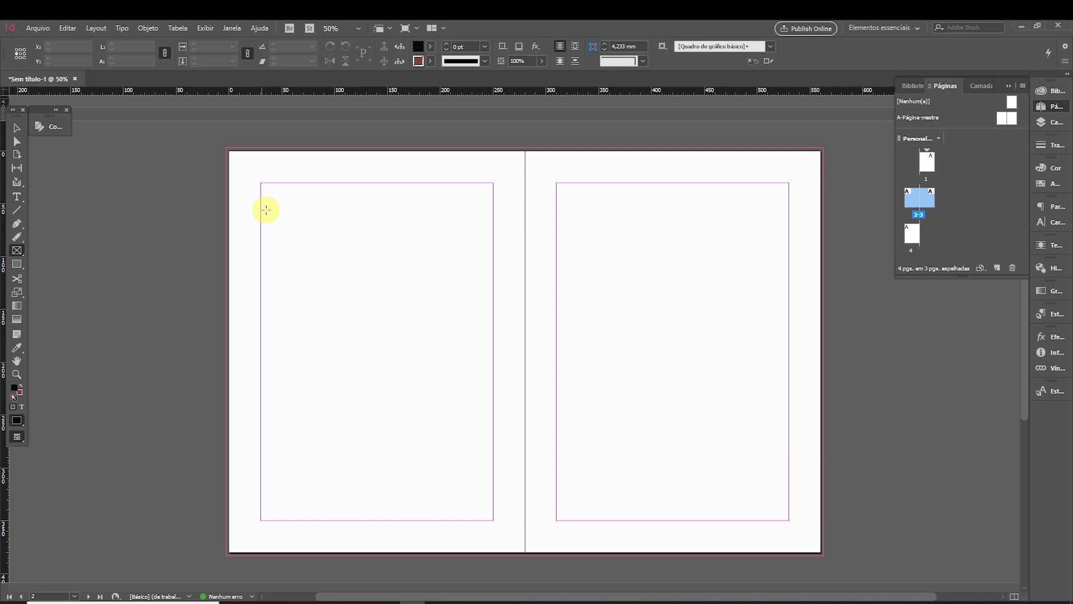
scroll(654, 149, up, 1)
scroll(448, 448, down, 1)
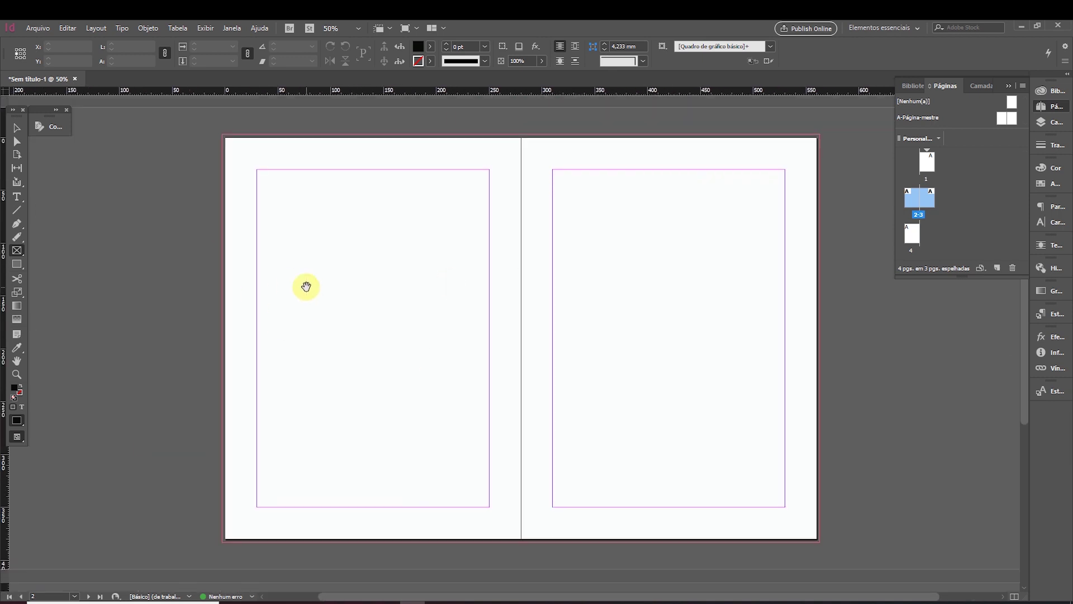
drag(256, 242, 489, 424)
click(17, 128)
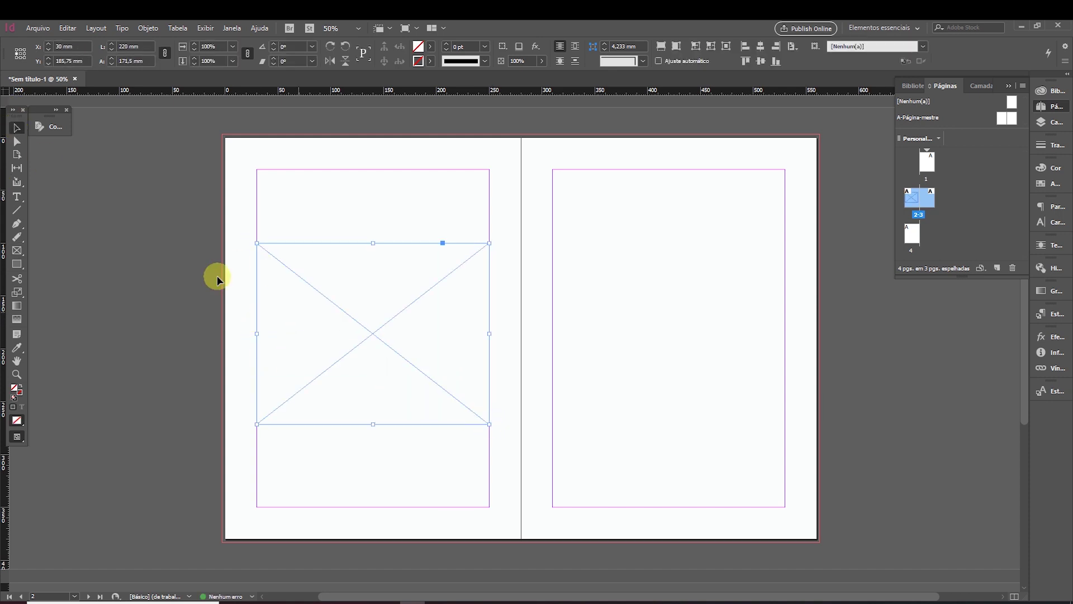
Lower the upper edge of the graphic frame on page 2 so the frame is 169.25 mm high.
mouse_move(278, 268)
mouse_down()
mouse_move(283, 251)
mouse_move(287, 271)
mouse_move(278, 269)
mouse_up()
drag(374, 242, 376, 246)
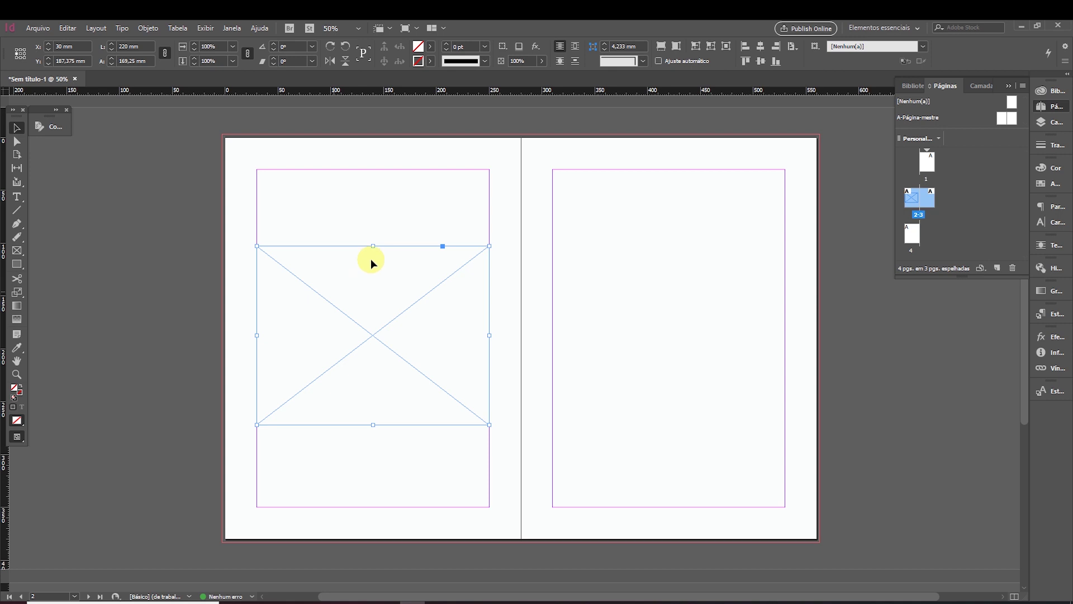
click(137, 46)
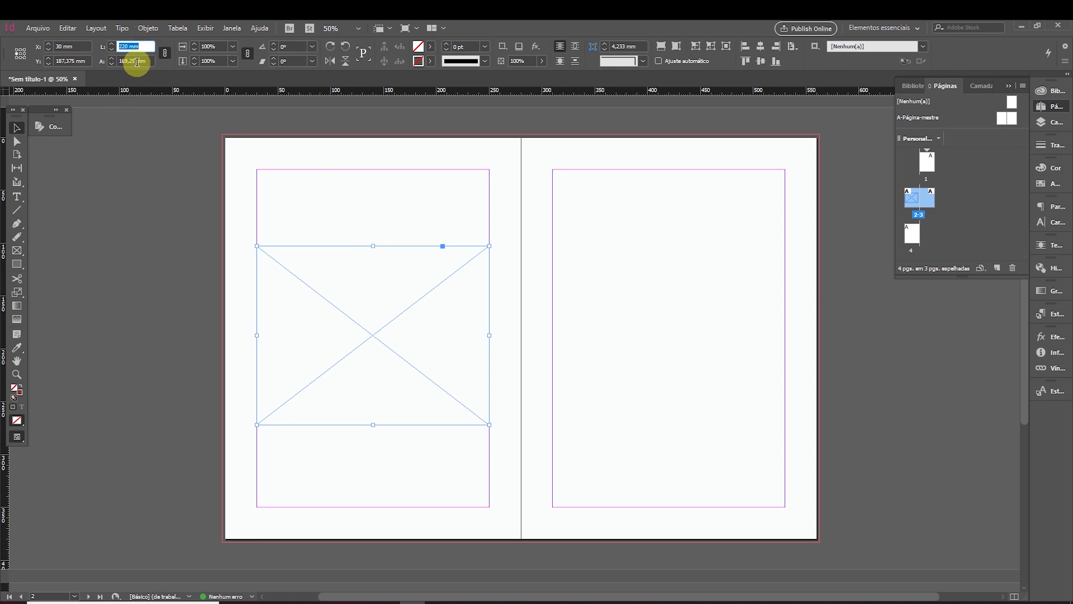
double_click(132, 60)
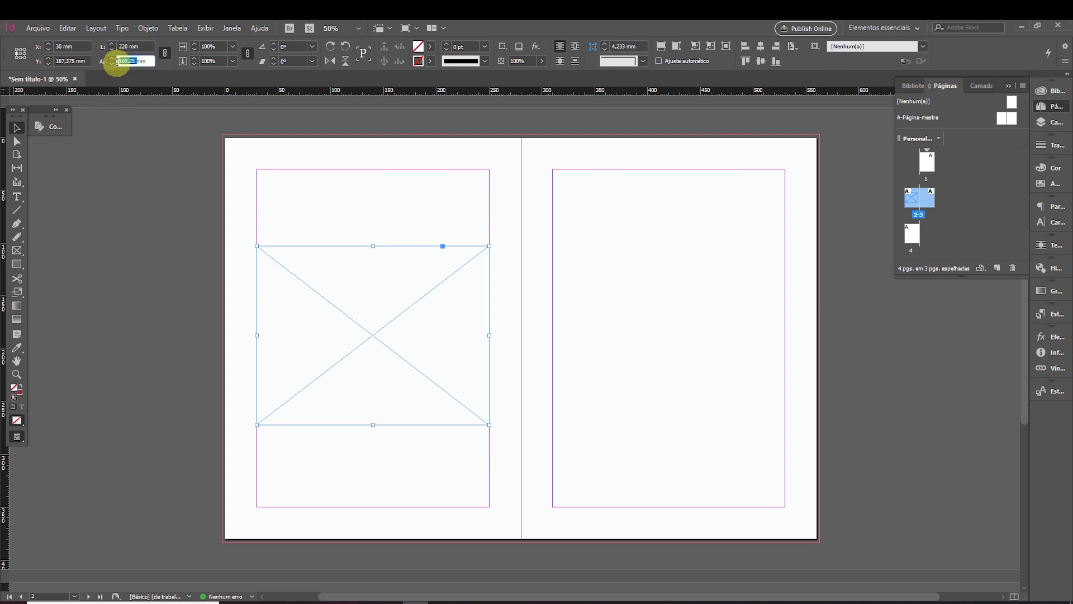
click(379, 230)
click(371, 254)
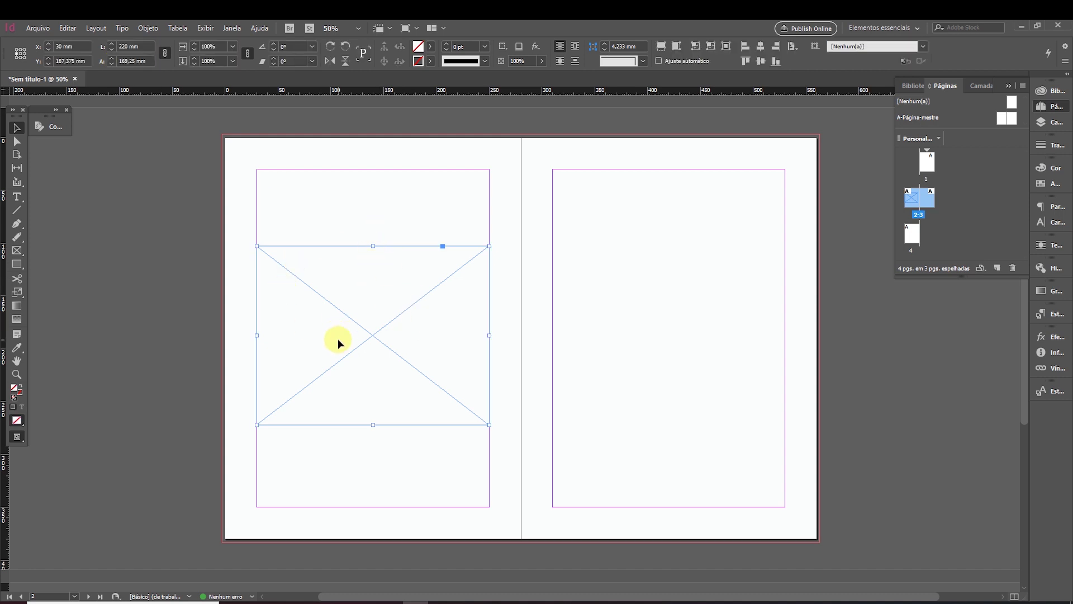
Switch to the Chrome browser and limit the COVID image results to large (Grande) images.
mouse_move(338, 601)
click(338, 565)
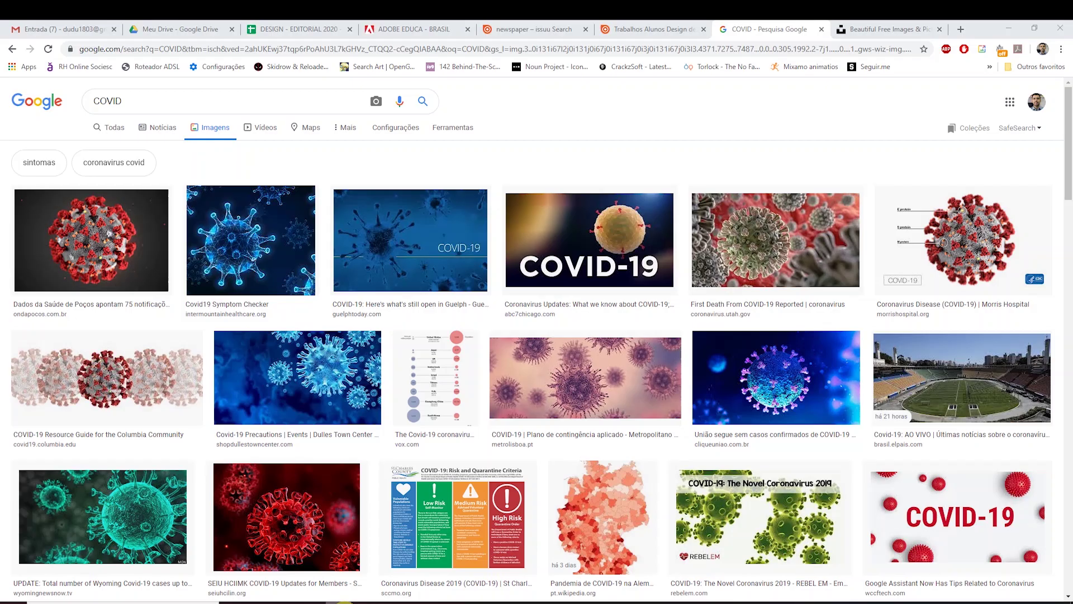
click(139, 105)
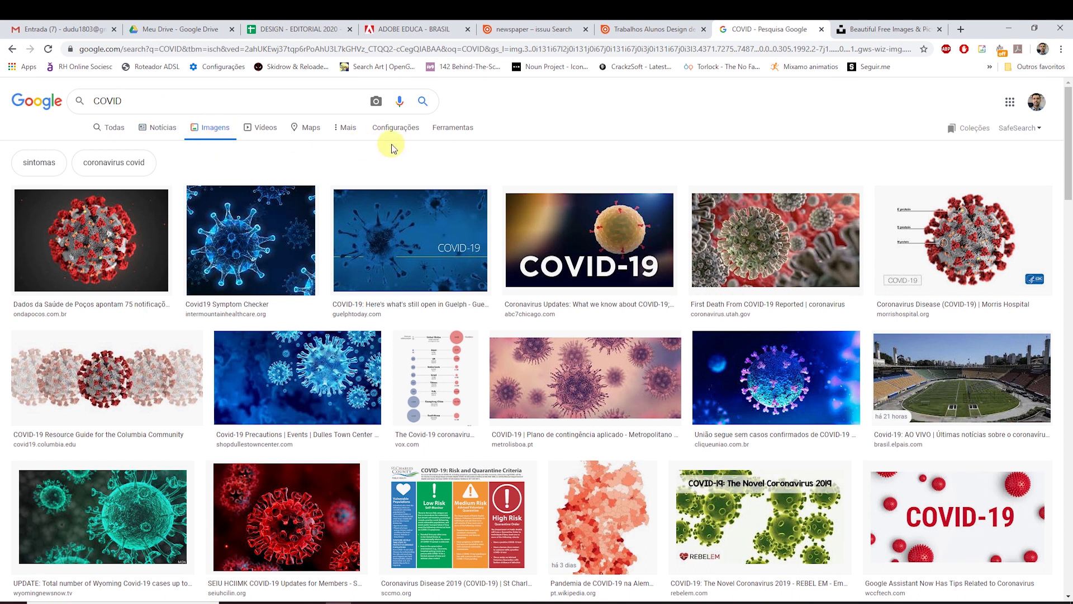
click(444, 130)
click(109, 148)
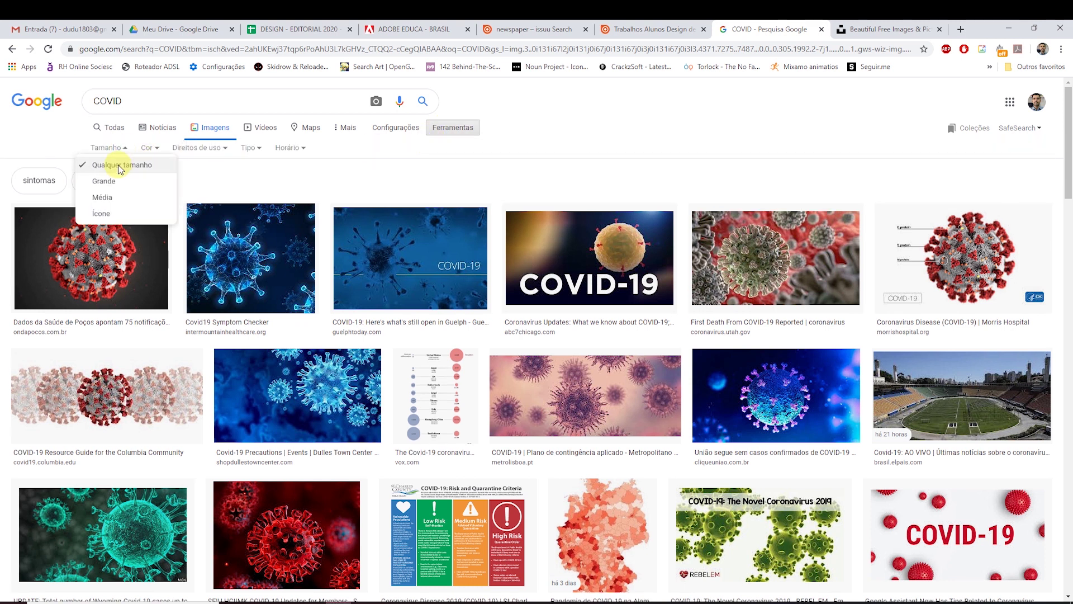
click(106, 181)
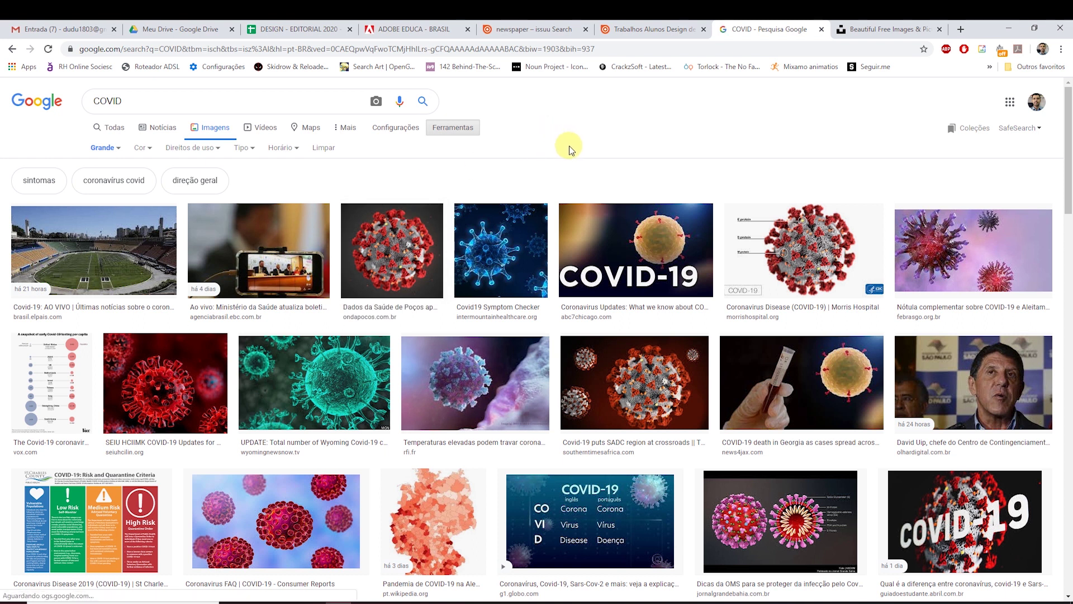
scroll(571, 184, down, 1)
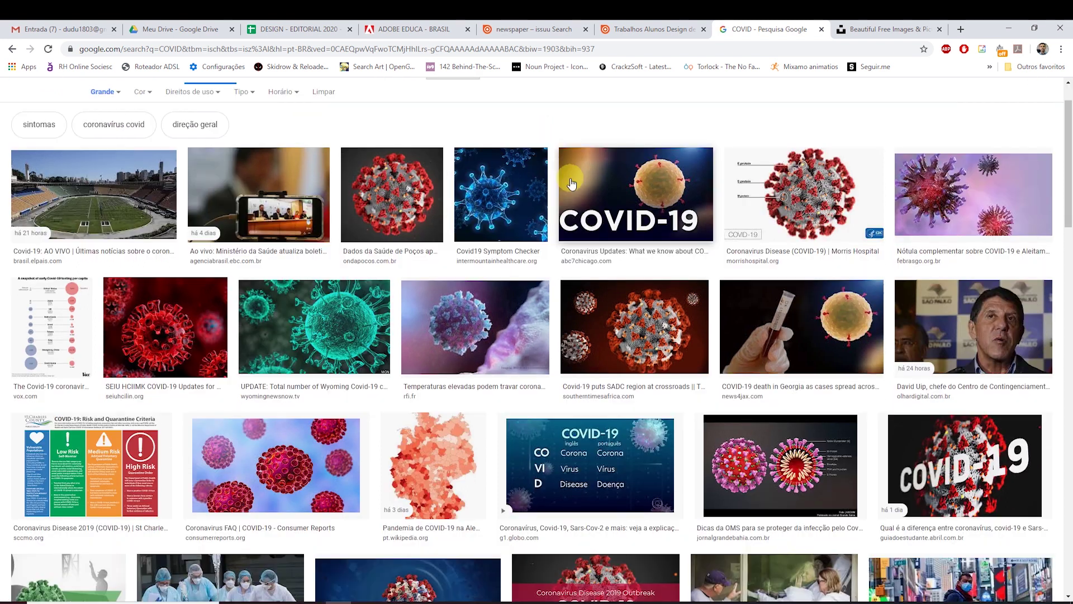
Try to open the red coronavirus picture from SEIU Healthcare at full size and return to the image results.
click(194, 315)
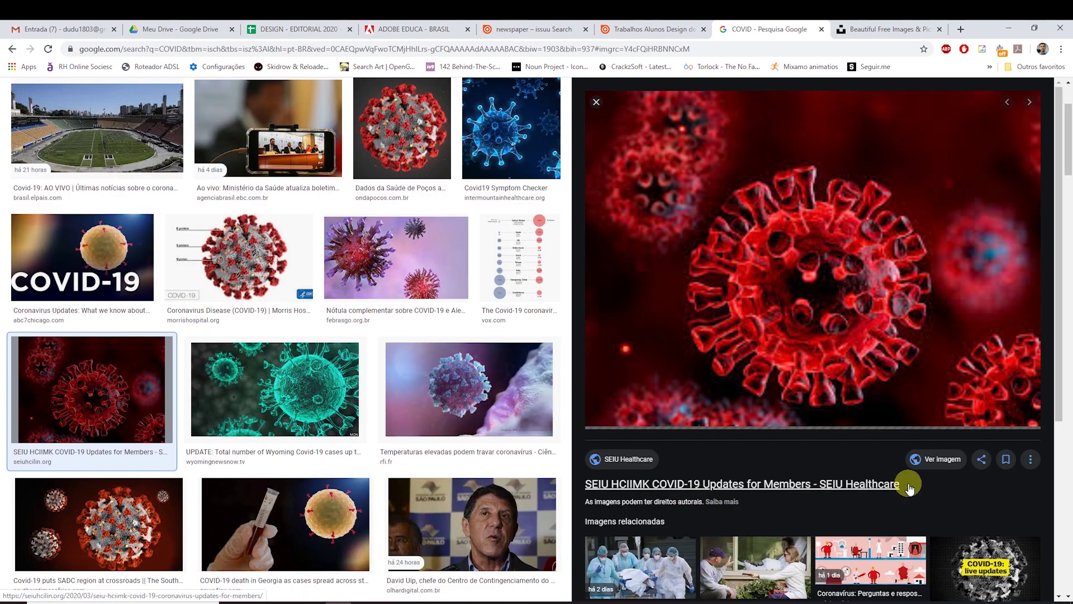
click(931, 464)
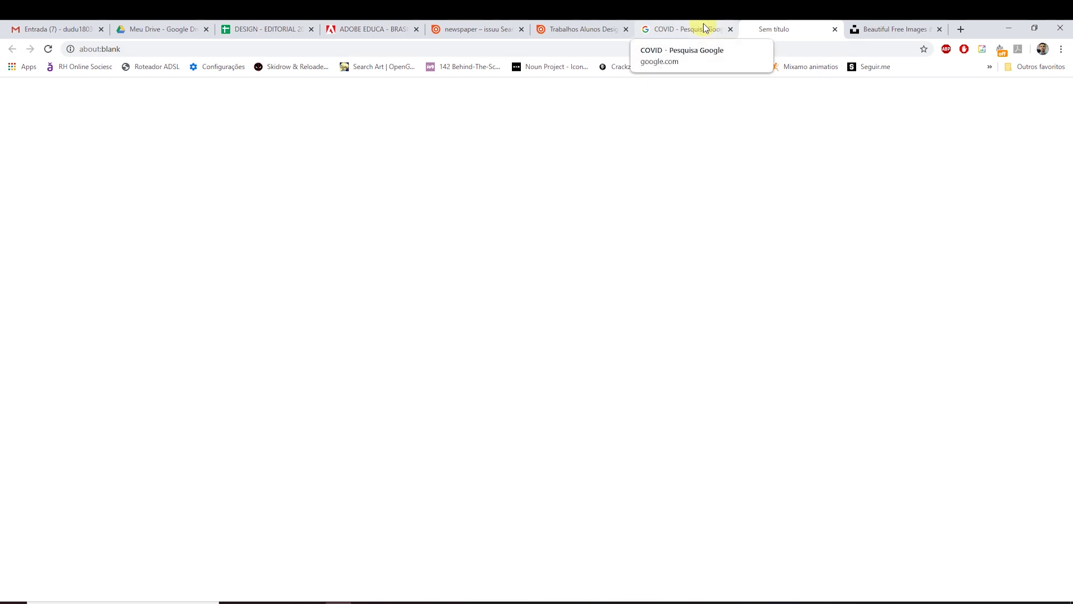
click(834, 29)
scroll(281, 278, up, 3)
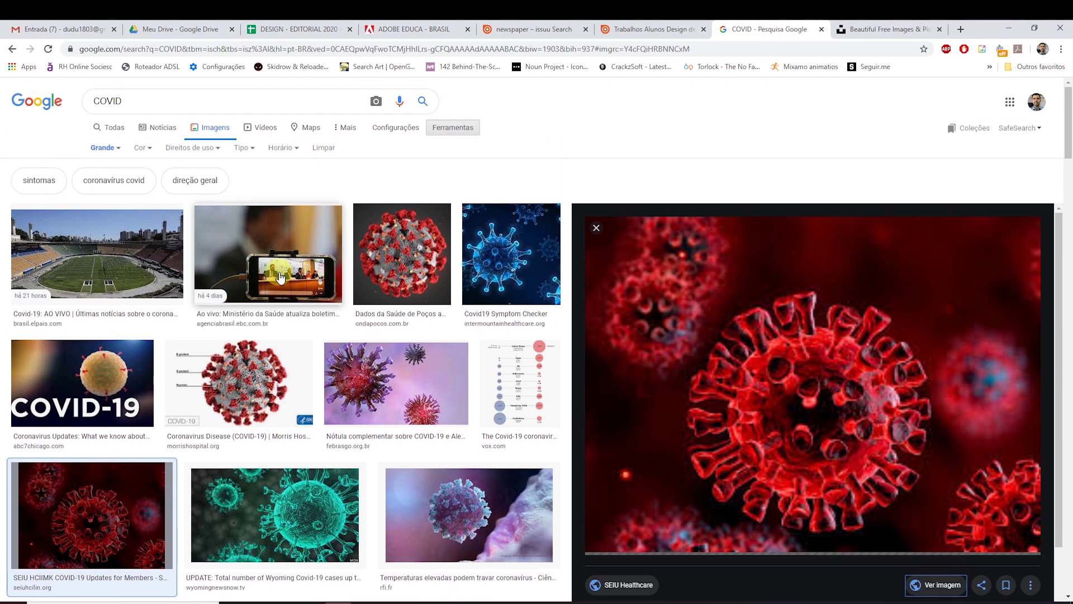
Open the Jornal Grande Bahia coronavirus illustration from the images related to the Morris Hospital result, at full size.
click(246, 376)
scroll(246, 376, down, 2)
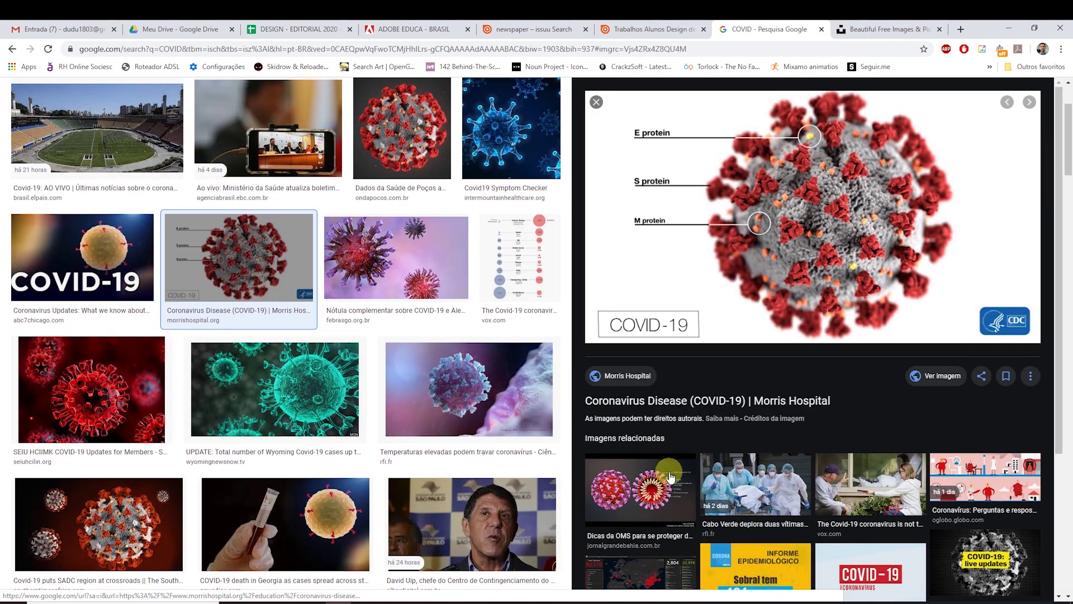
click(671, 476)
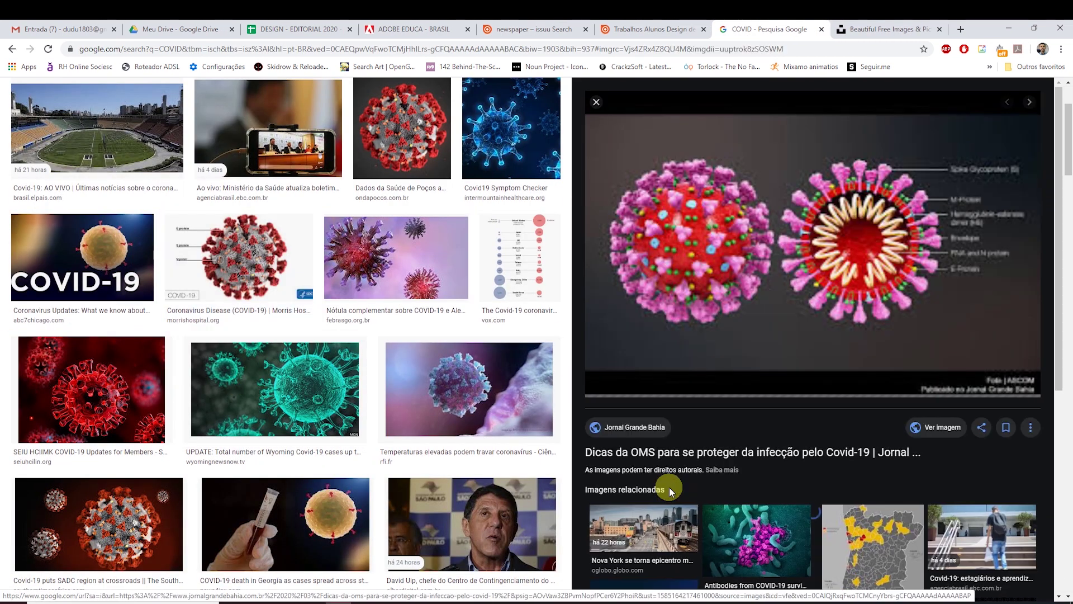
click(940, 427)
click(450, 281)
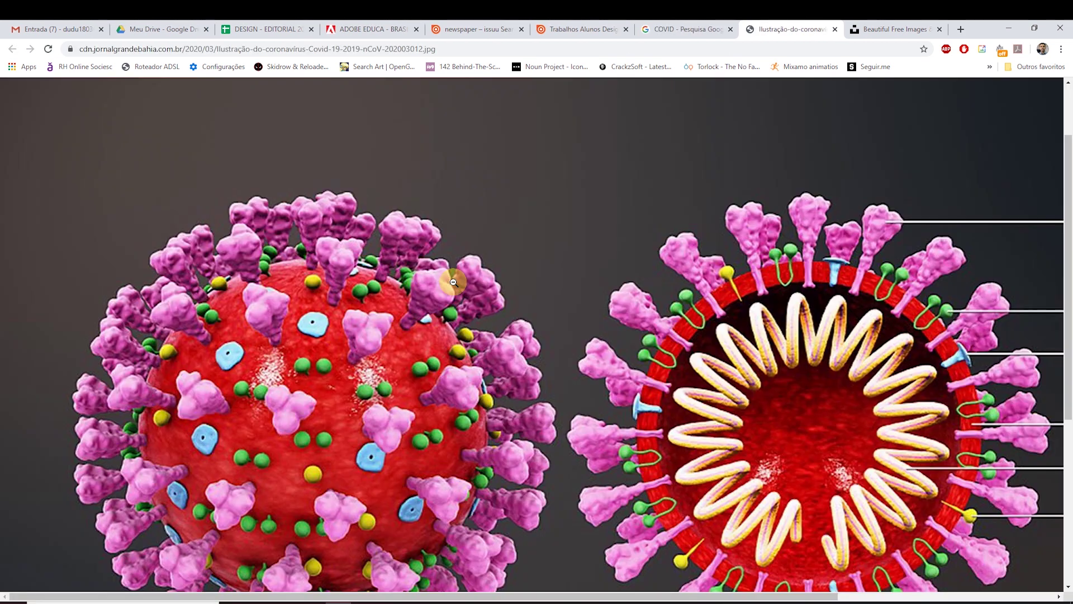
Save the coronavirus illustration as a JPEG on the desktop (Área de Trabalho), keeping its suggested file name.
right_click(454, 286)
click(481, 303)
right_click(475, 297)
click(497, 316)
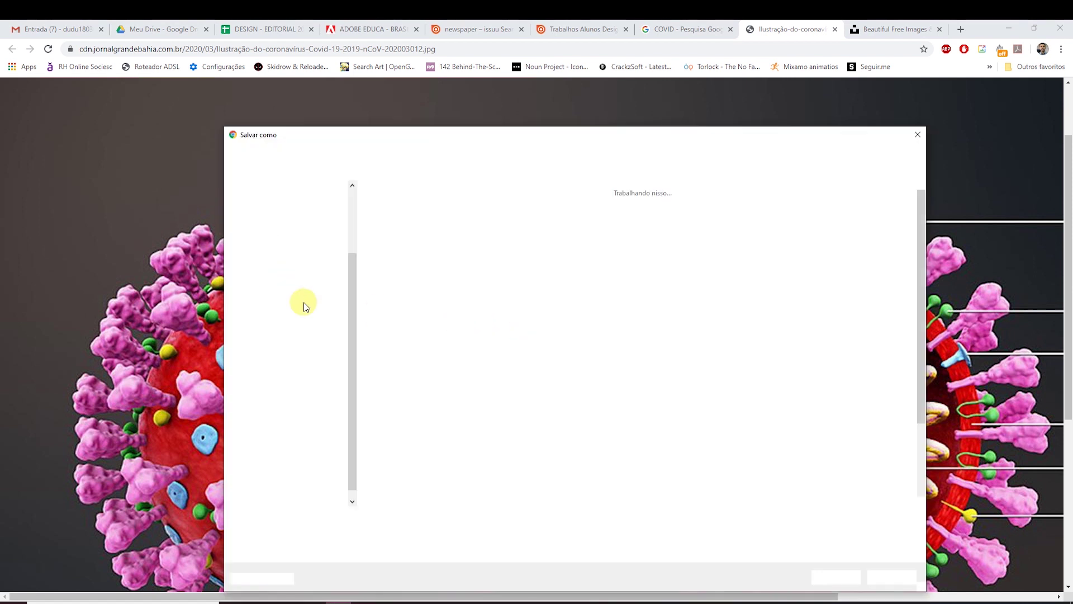
drag(355, 280, 350, 200)
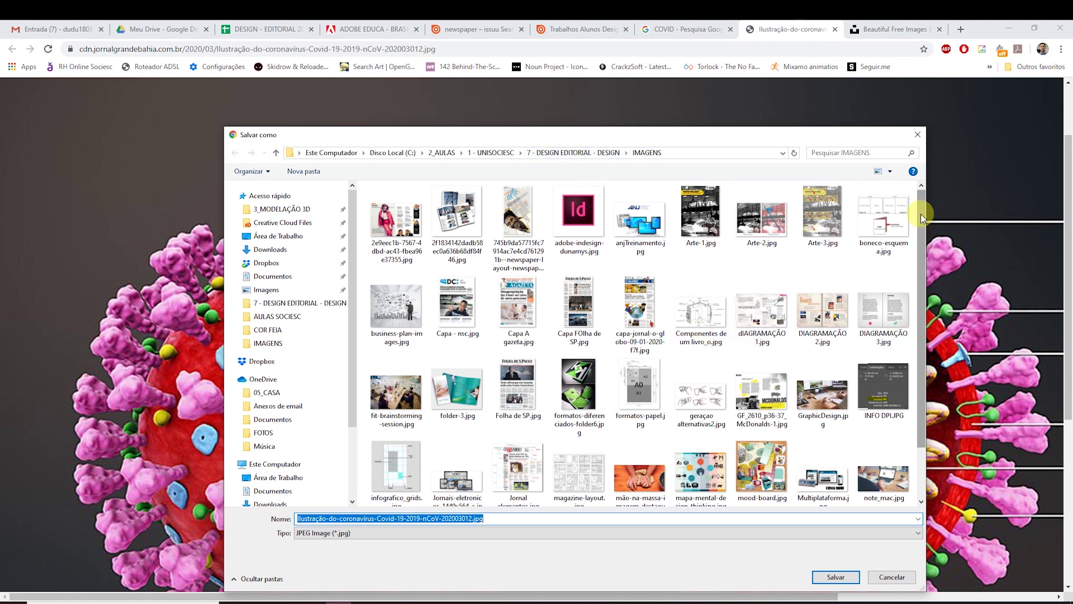
scroll(911, 235, down, 2)
scroll(905, 224, up, 2)
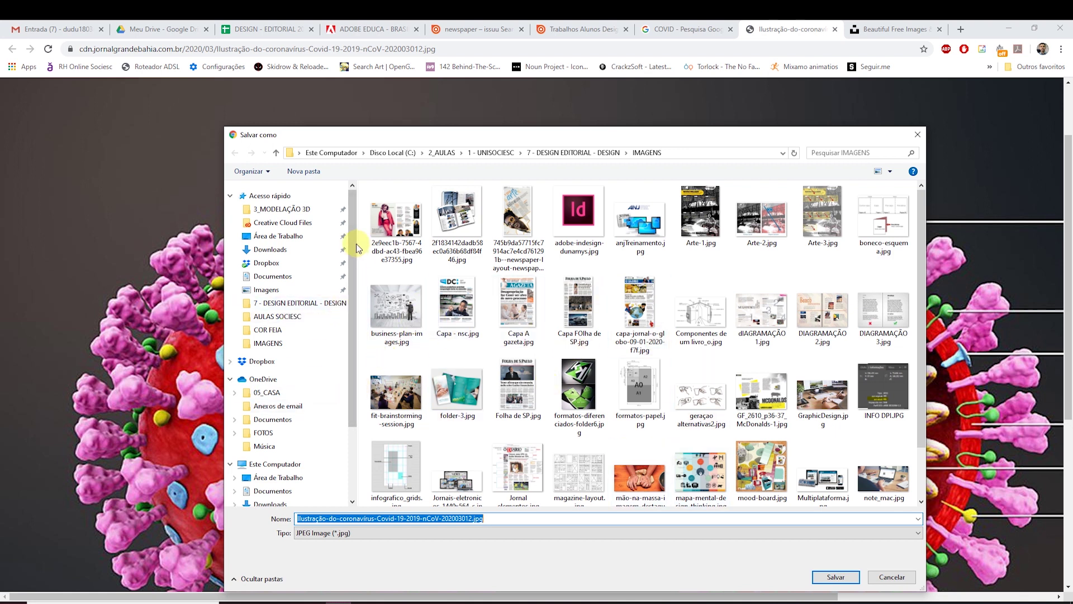
click(291, 237)
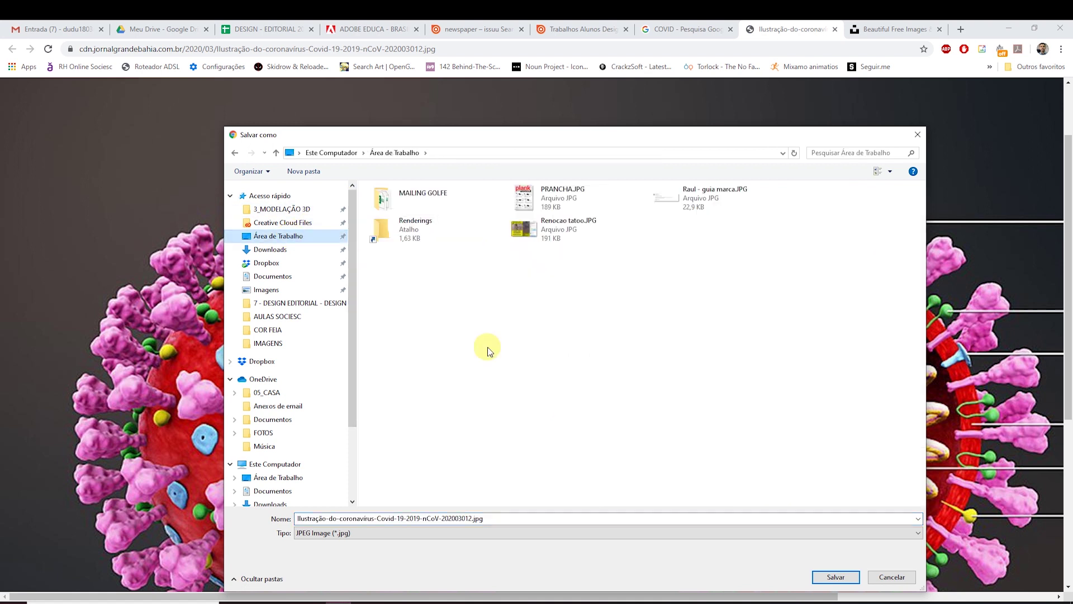
click(836, 577)
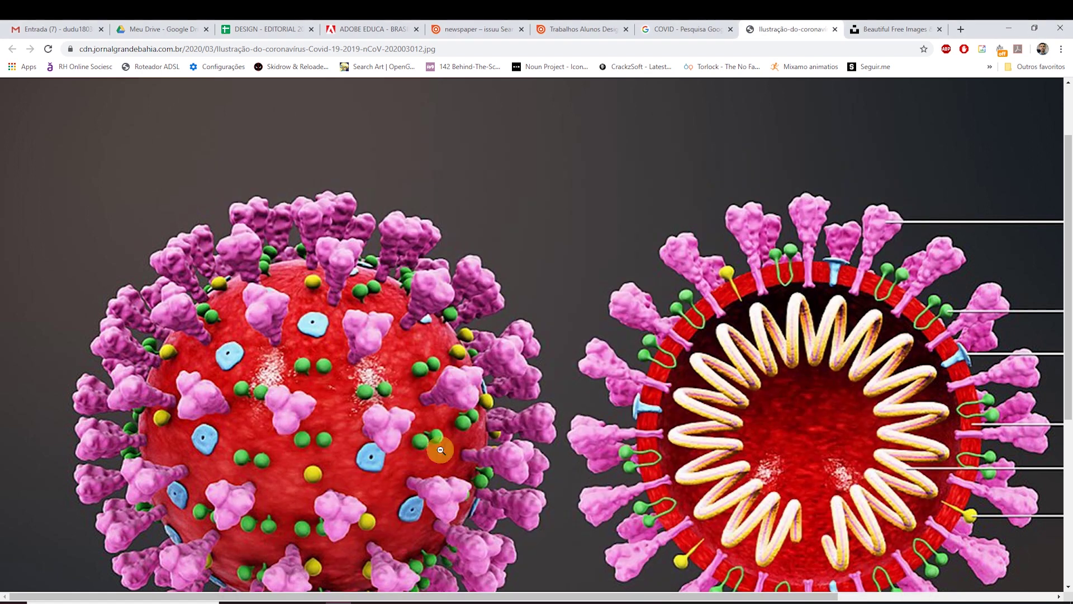
Return to InDesign and place Ilustração-do-coronavírus-Covid-19-2019-nCoV-202003012.jpg from the desktop into the frame on page 2.
click(412, 593)
click(346, 427)
click(344, 411)
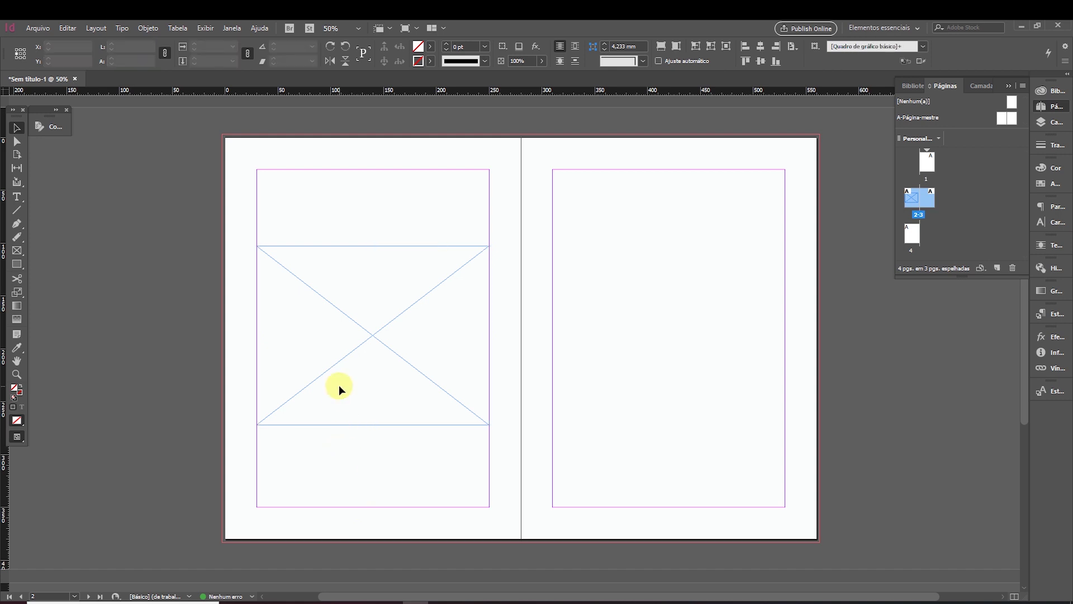
key(ctrl+d)
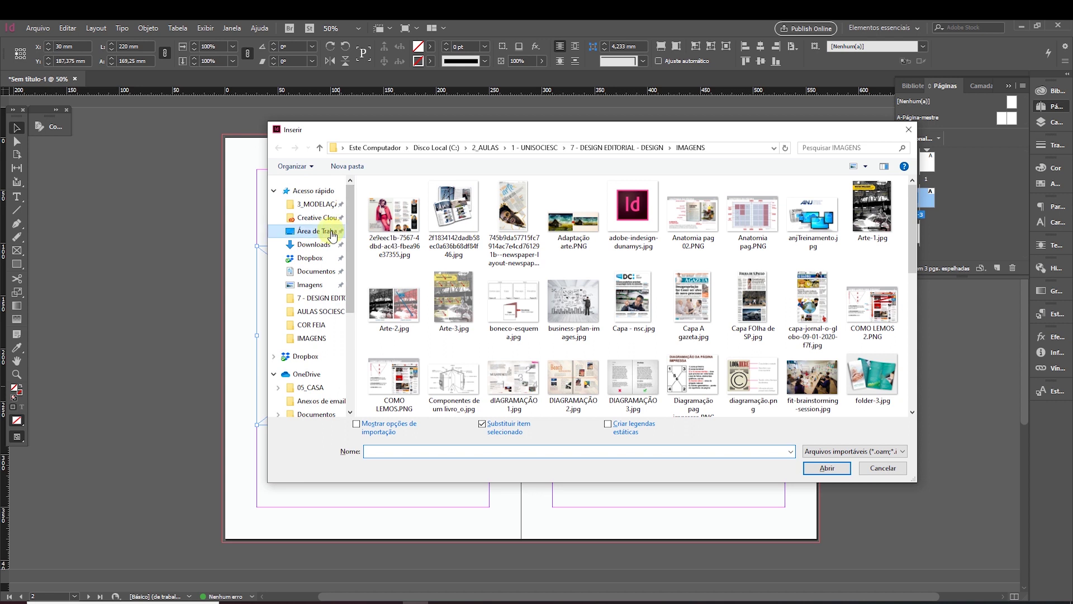
click(345, 231)
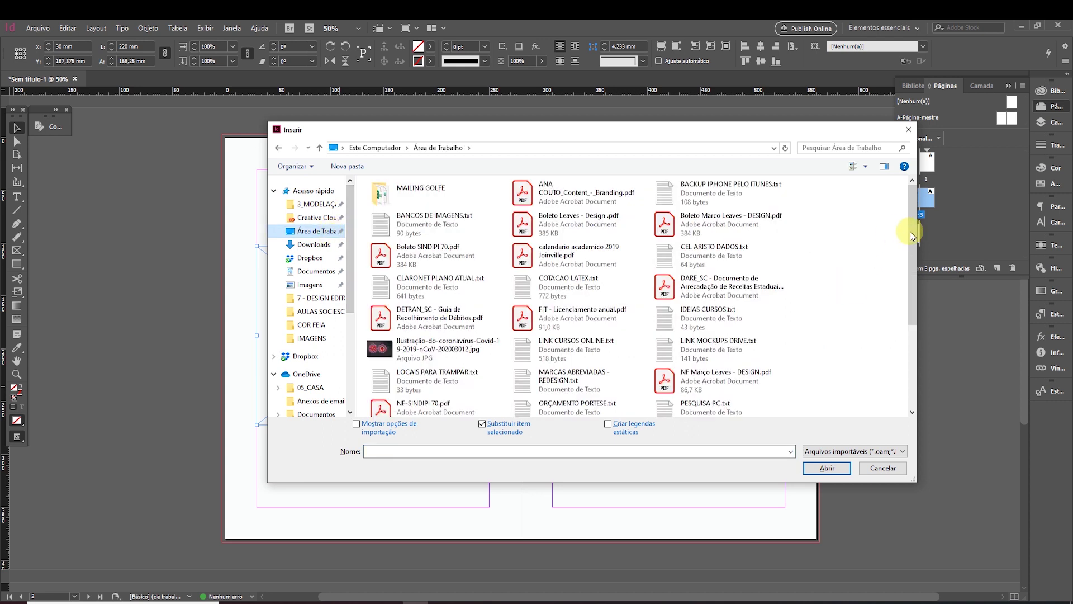
scroll(894, 279, down, 4)
click(424, 208)
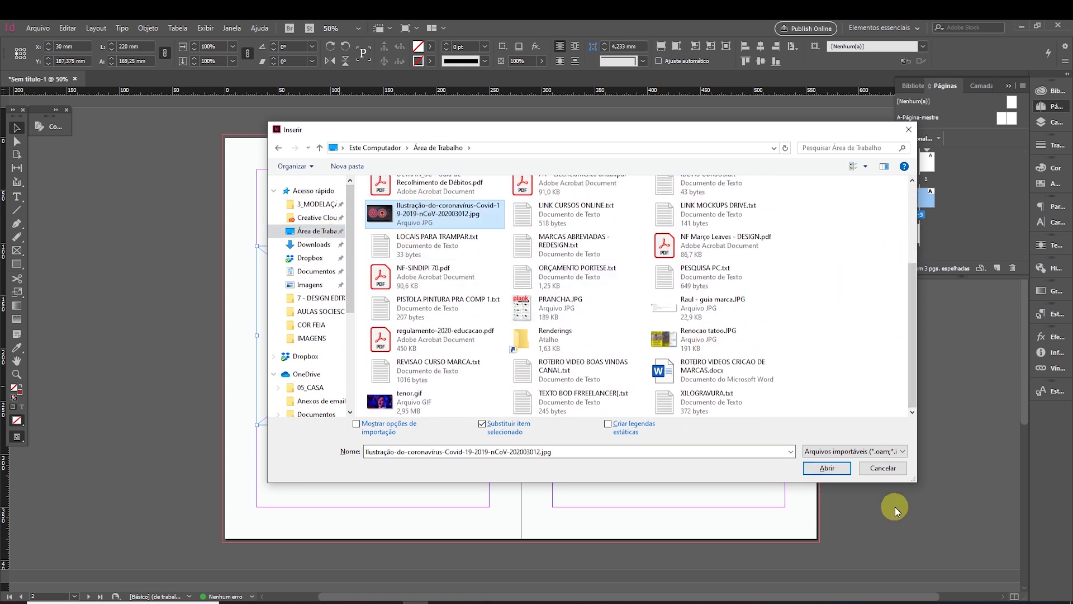
click(827, 467)
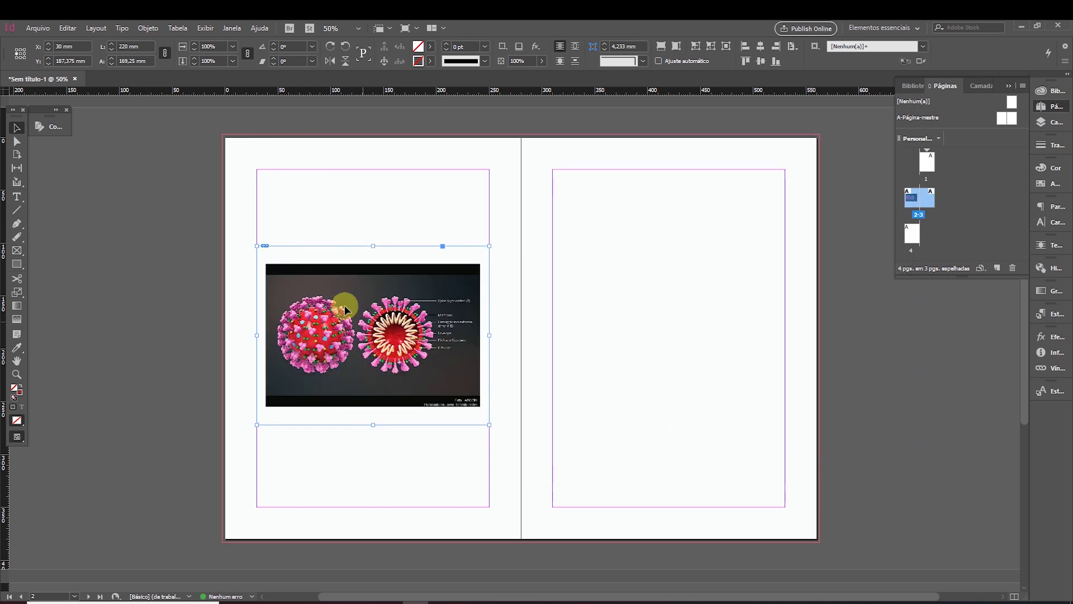
Fit the coronavirus image so that it fills its frame on page 2 proportionally.
click(521, 317)
scroll(523, 318, up, 1)
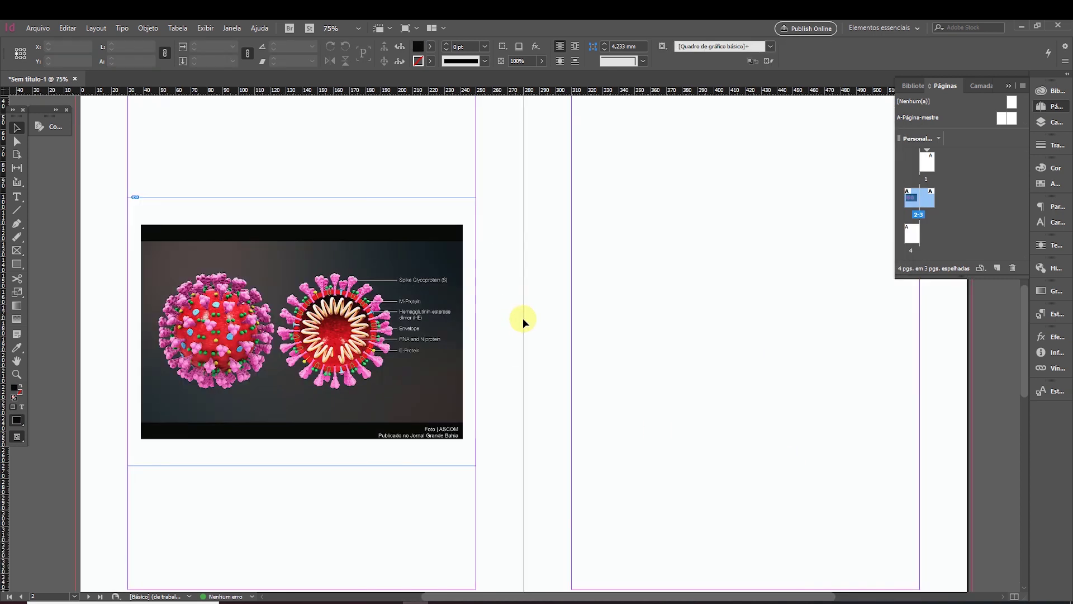
scroll(412, 316, left, 3)
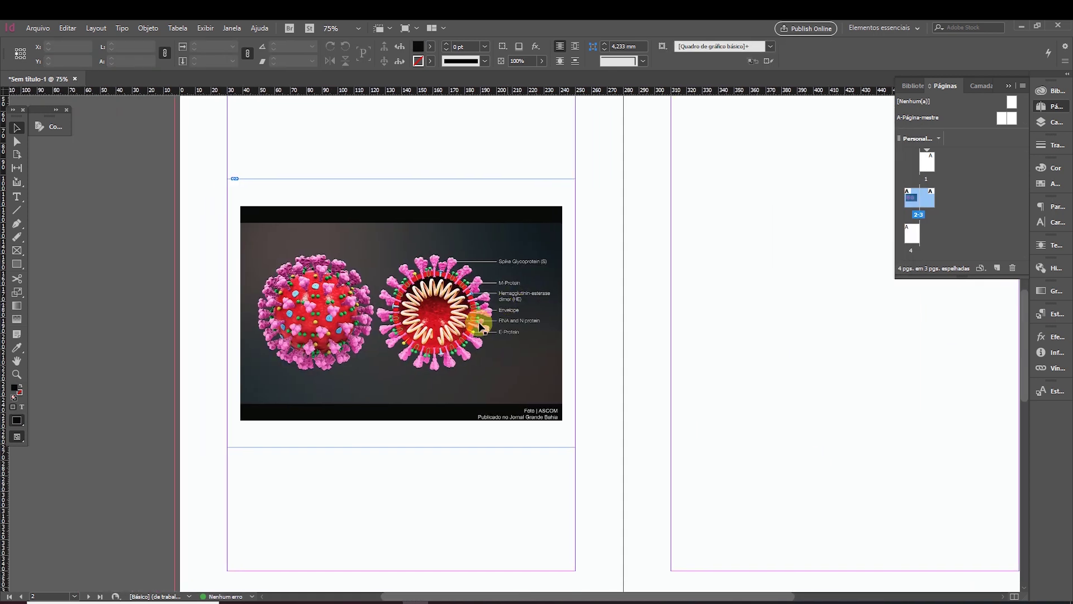
right_click(411, 302)
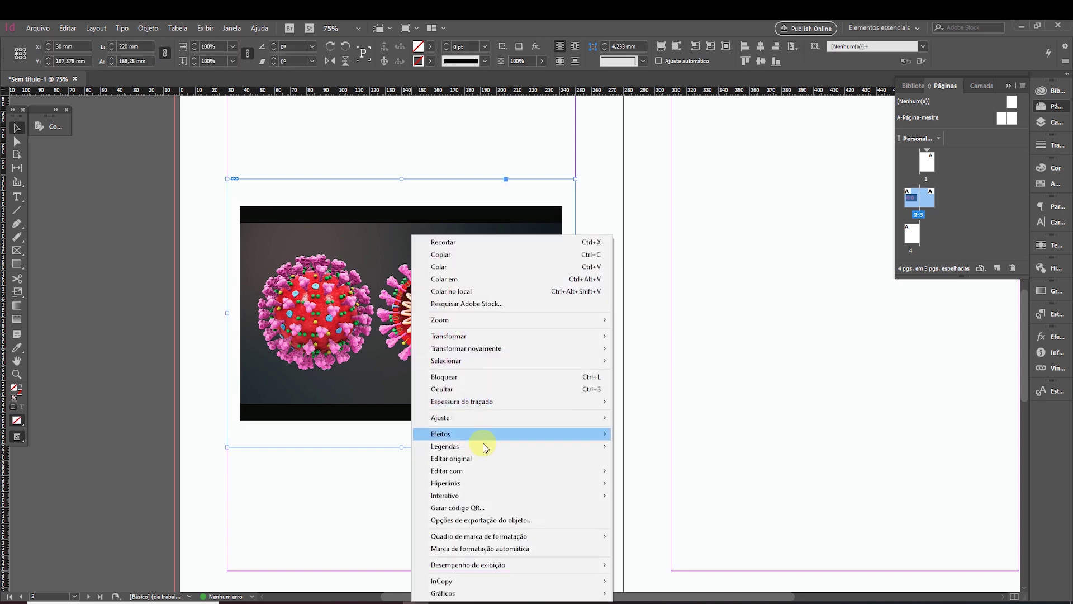
mouse_move(471, 417)
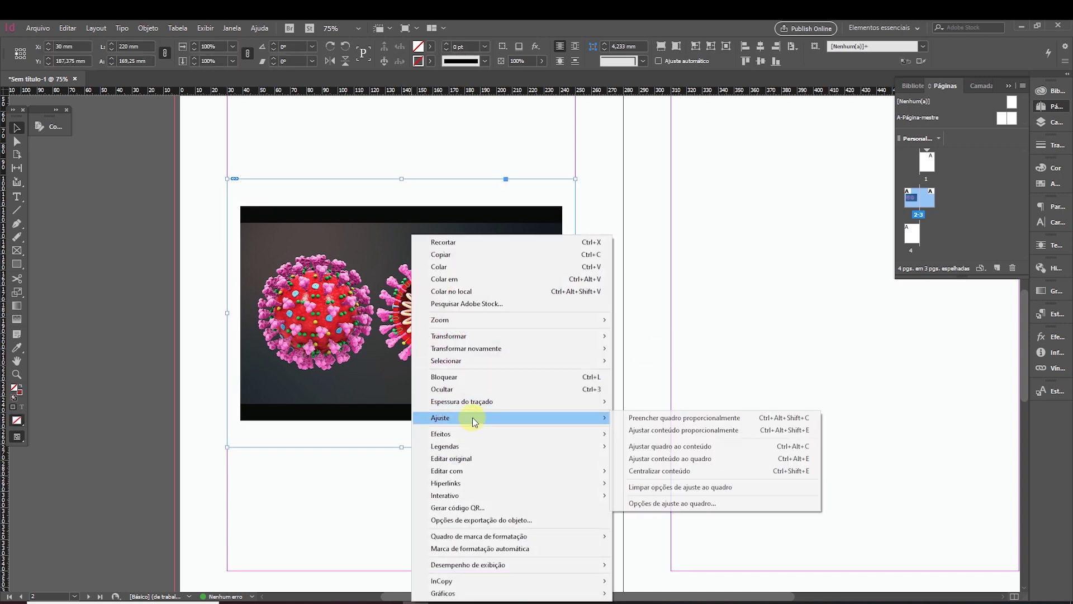
click(671, 419)
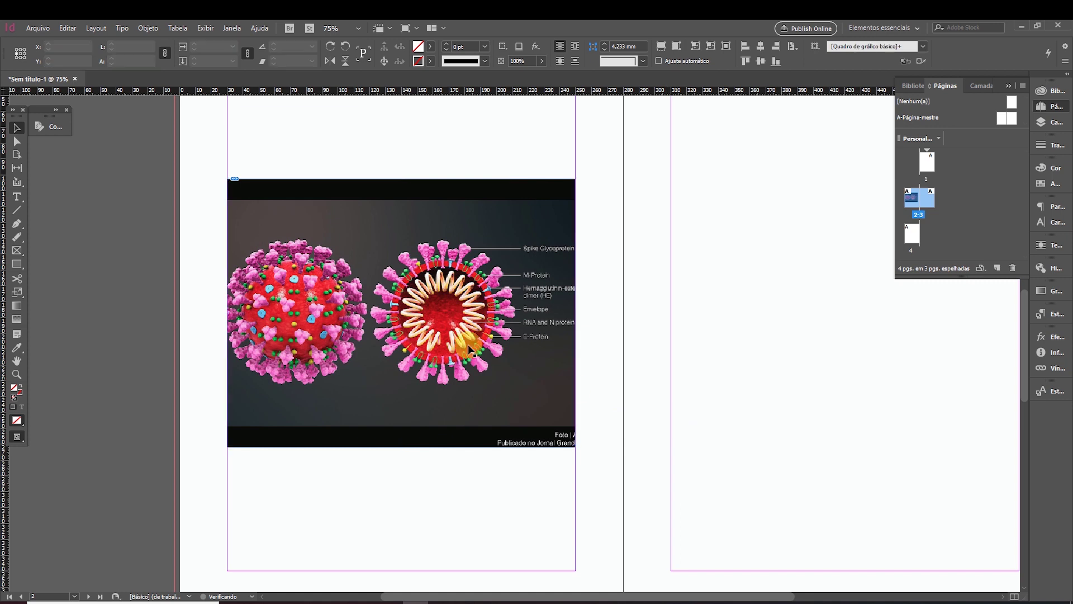
Scale the coronavirus image proportionally inside its frame to about 220 mm wide, so its full width fits.
key(ctrl+shift+a)
click(17, 142)
click(587, 187)
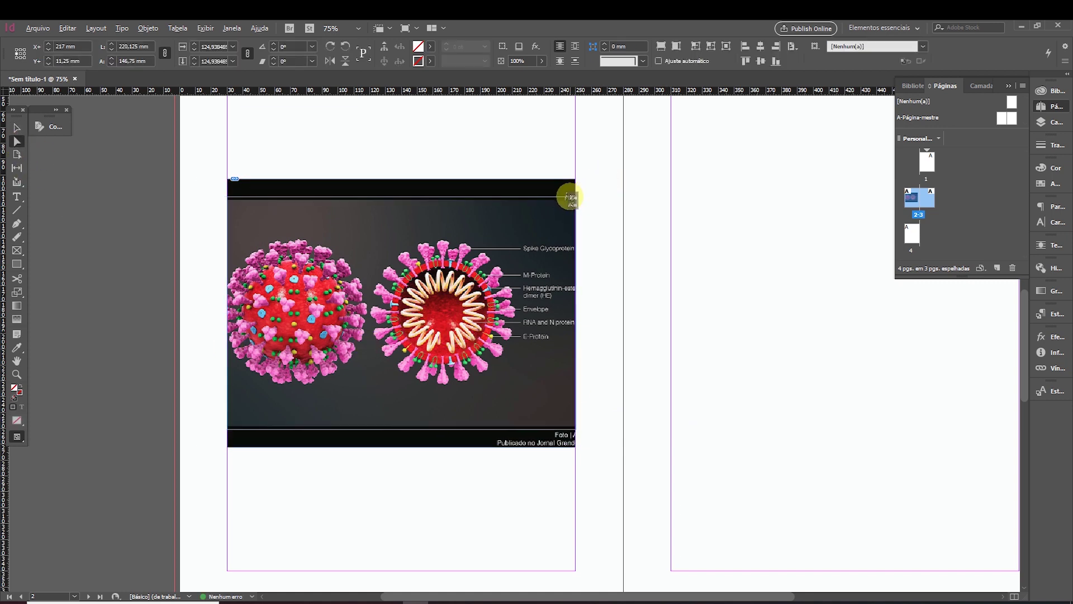
key(ctrl+alt+shift+e)
click(548, 256)
click(638, 242)
click(419, 235)
key(v)
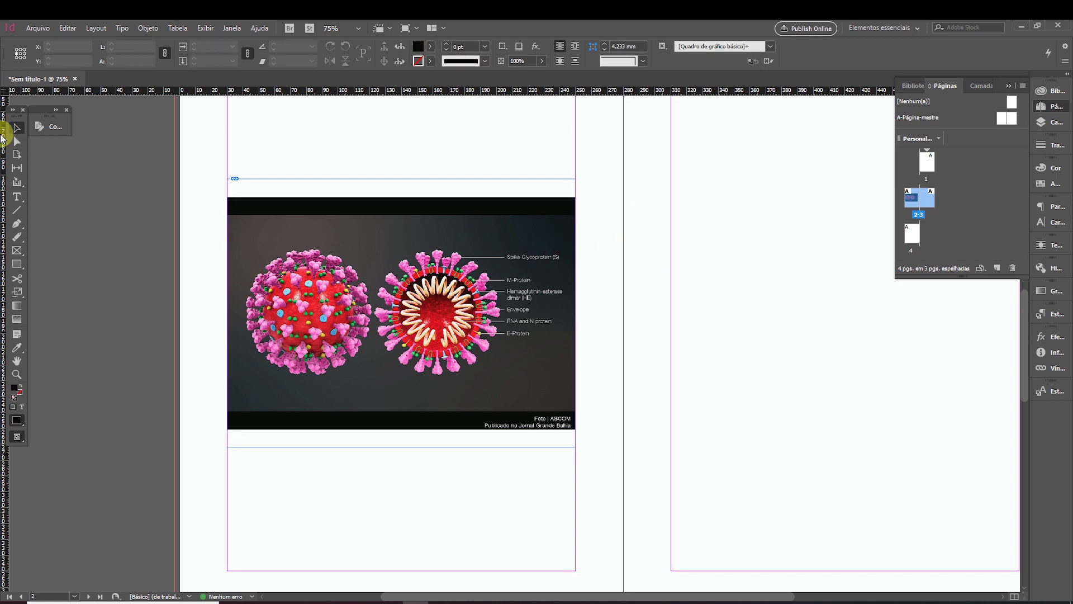
Crop the image frame evenly from above and below to 123.75 mm high, cutting off the black bands.
double_click(403, 216)
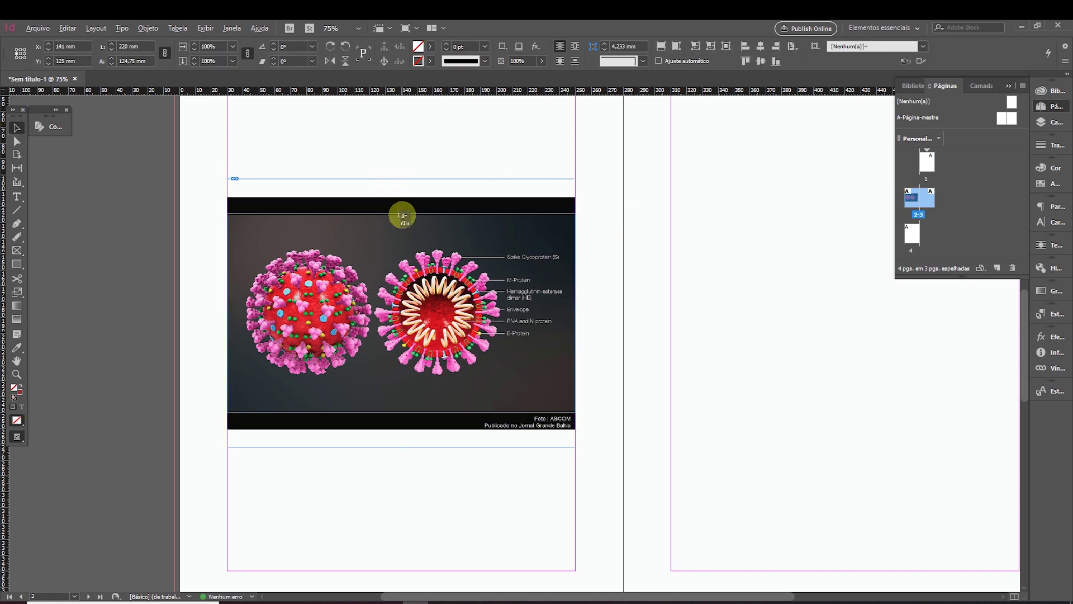
key(ctrl+alt+c)
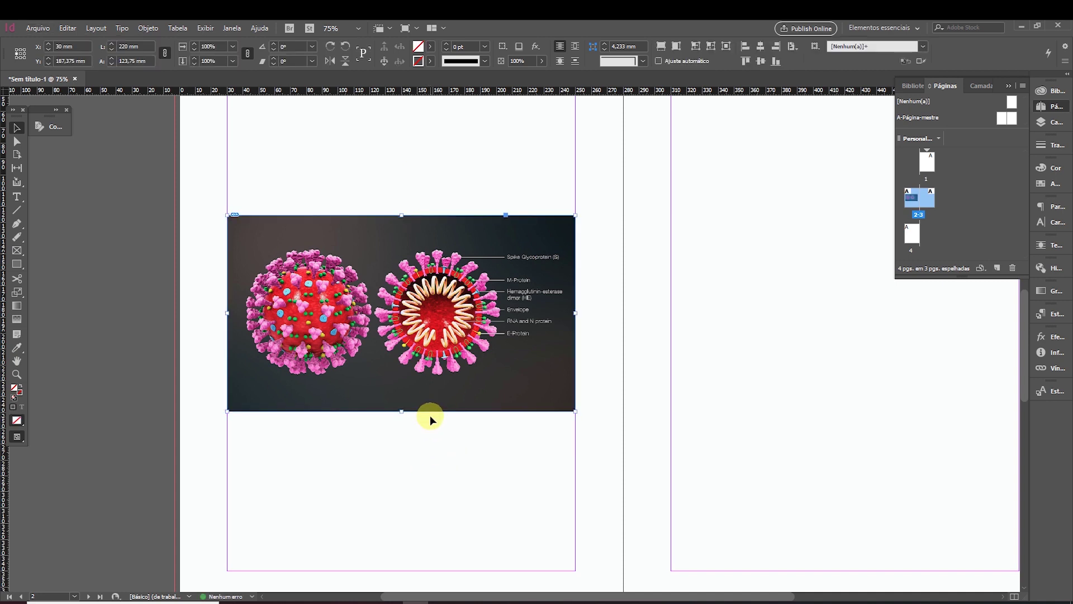
key(ctrl+minus)
drag(433, 414, 546, 408)
click(545, 408)
key(ctrl+equal)
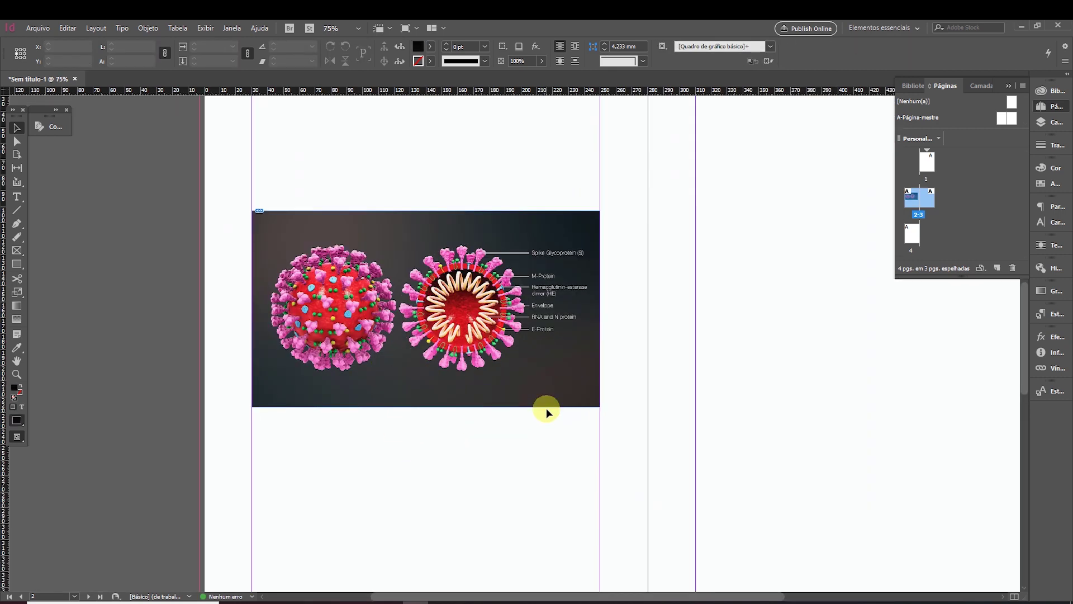
Inspect the display quality of the coronavirus image and its labels on page 2 at close range.
click(549, 398)
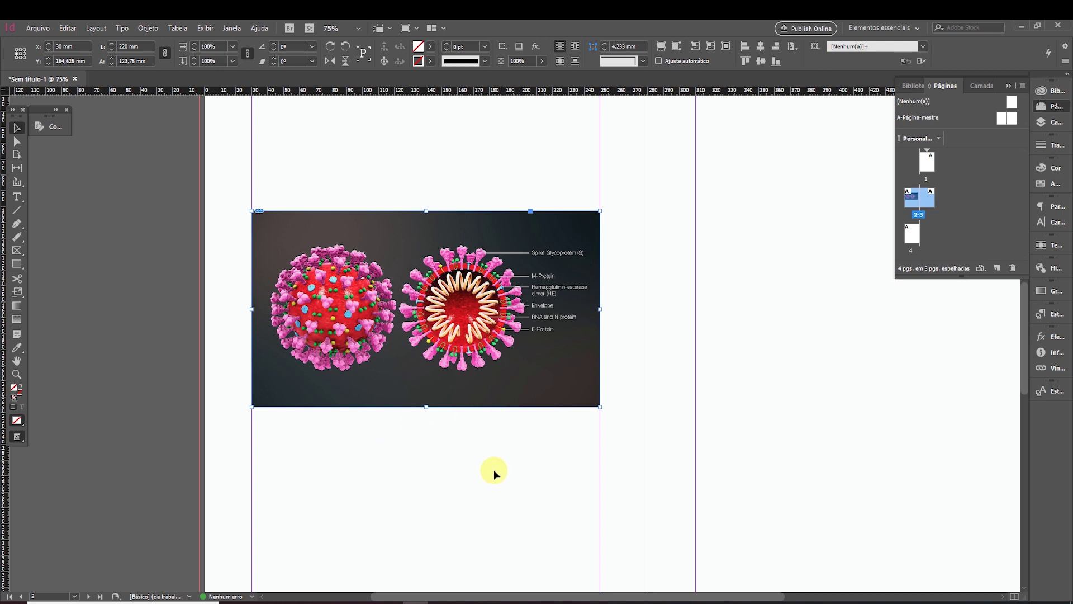
click(553, 328)
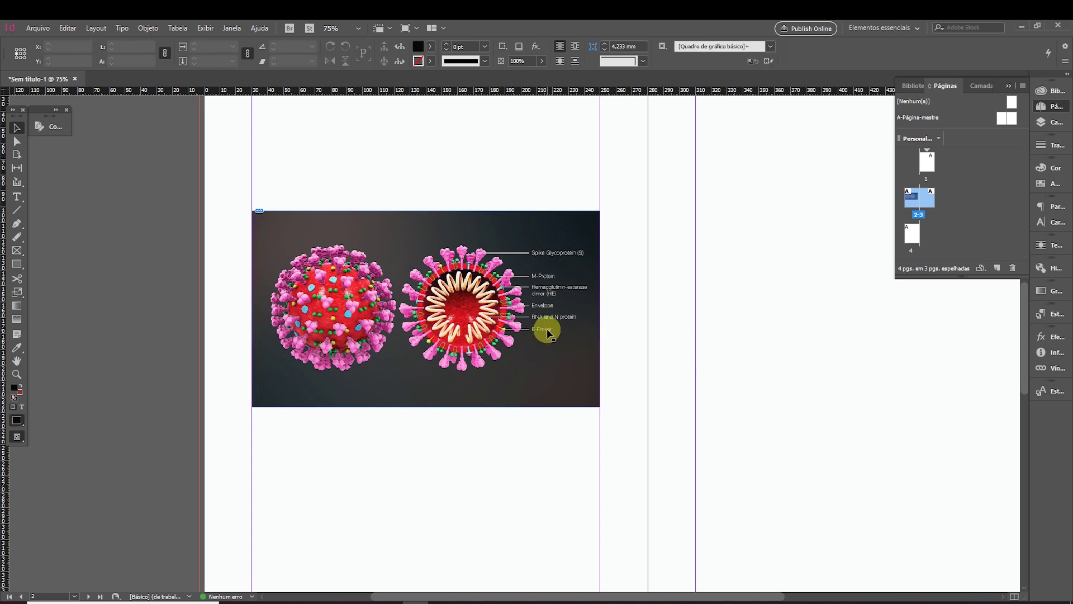
click(508, 273)
key(ctrl+equal)
key(ctrl+equal)
key(ctrl+equal)
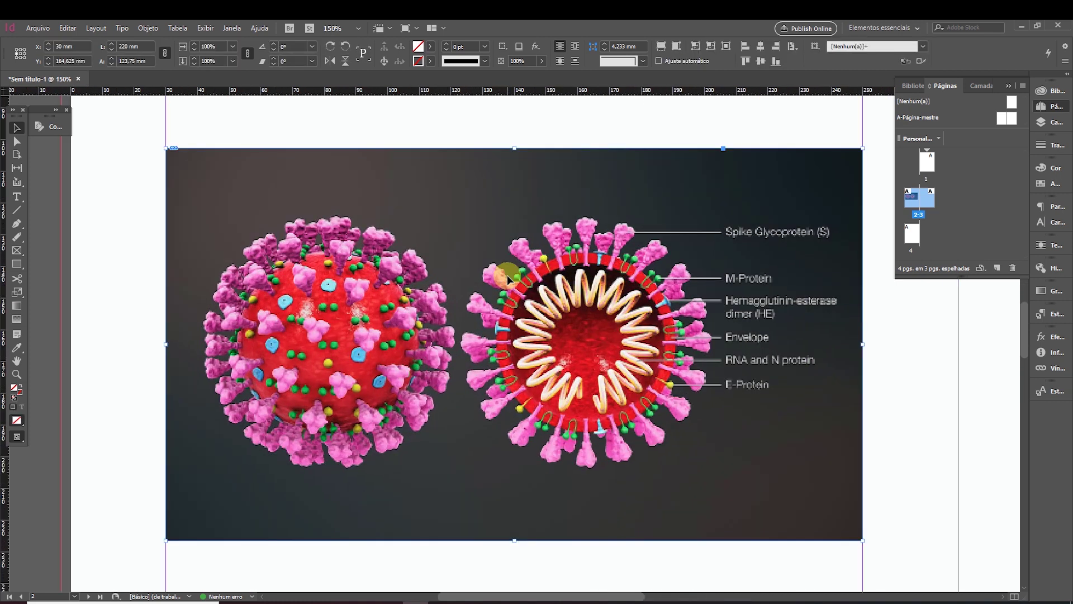
drag(689, 309, 567, 292)
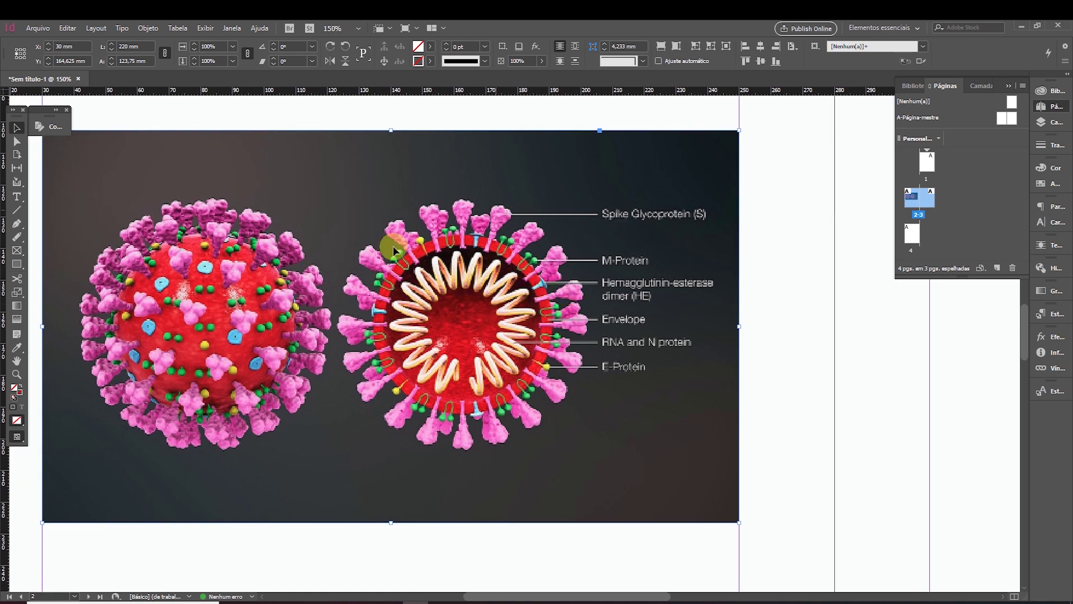
click(505, 348)
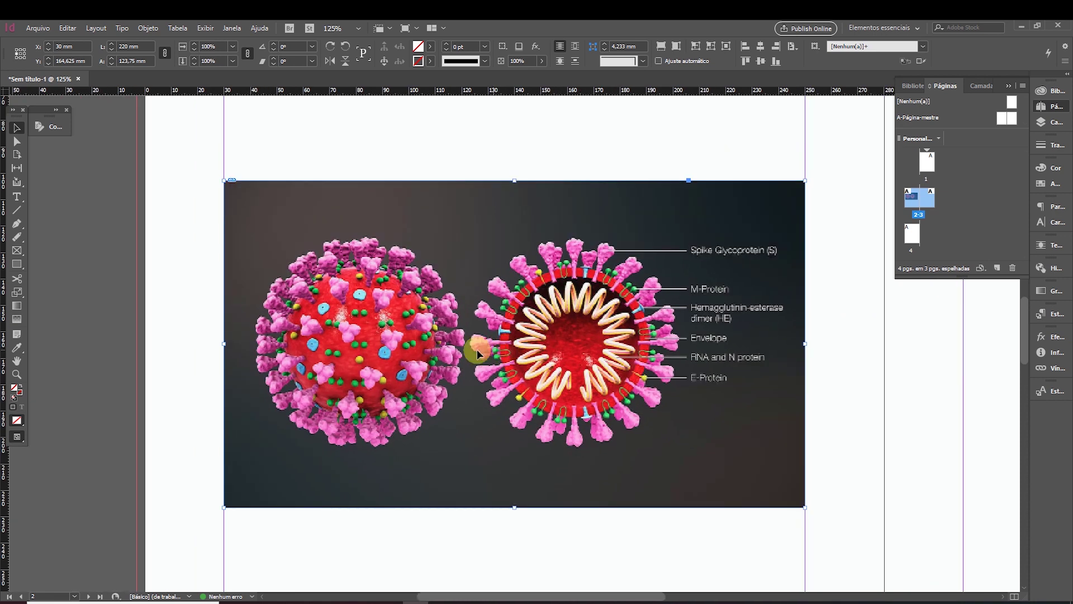
Turn on Overprint Preview to display the coronavirus image on page 2 in high quality.
click(200, 28)
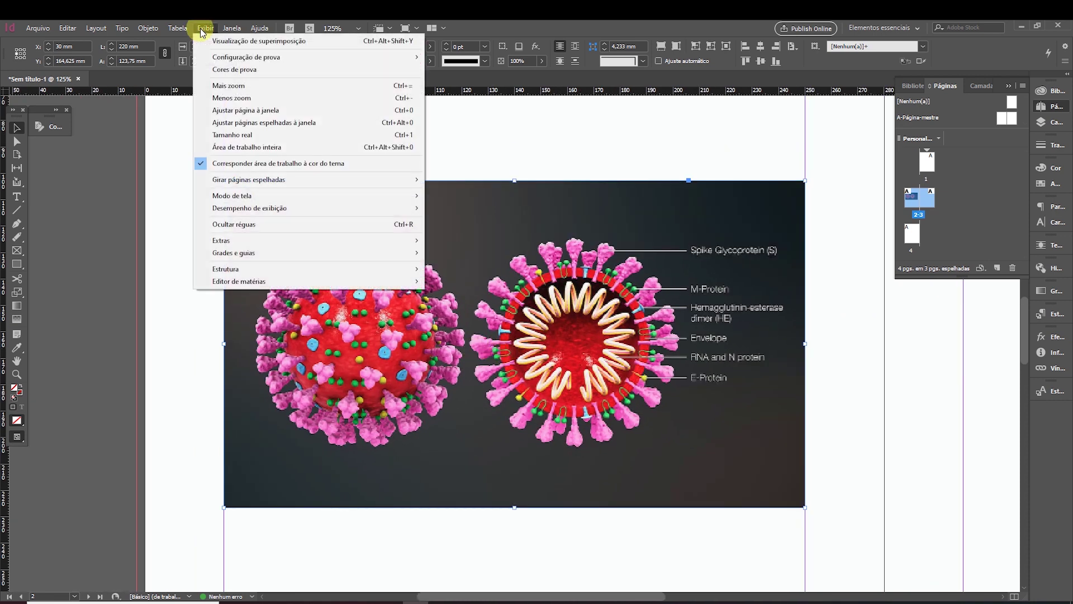
click(265, 41)
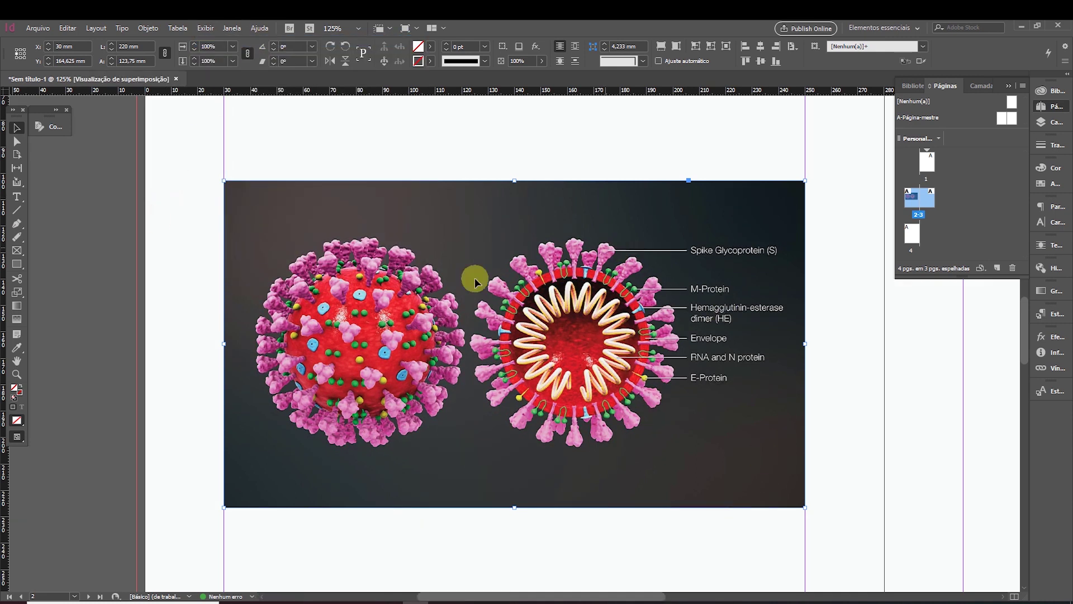
drag(712, 268, 619, 279)
scroll(618, 276, down, 2)
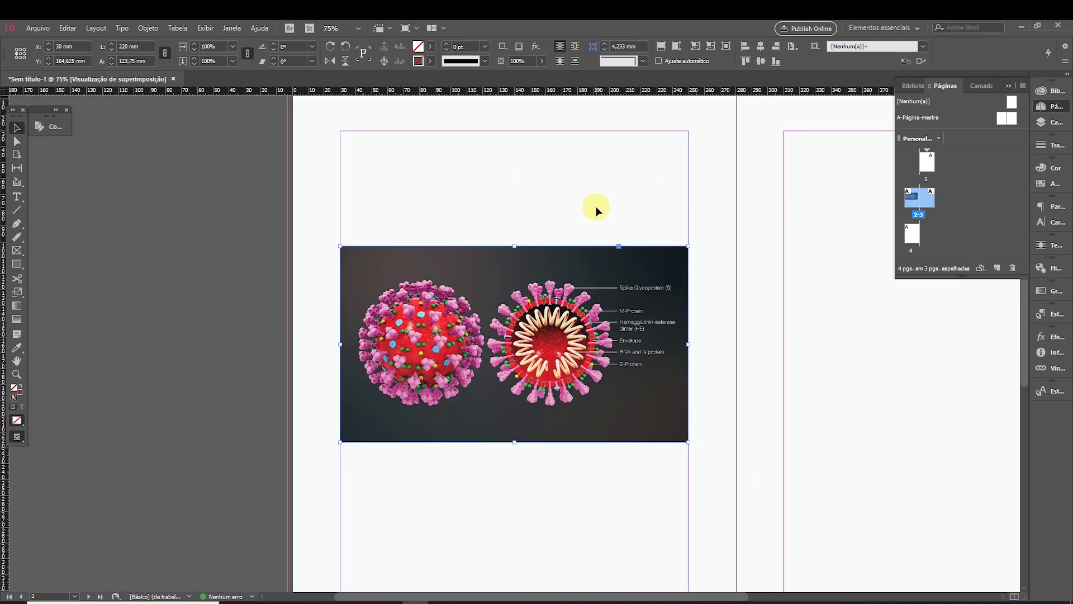
Switch Overprint Preview off and back on to compare the sharpness of the coronavirus image.
click(210, 28)
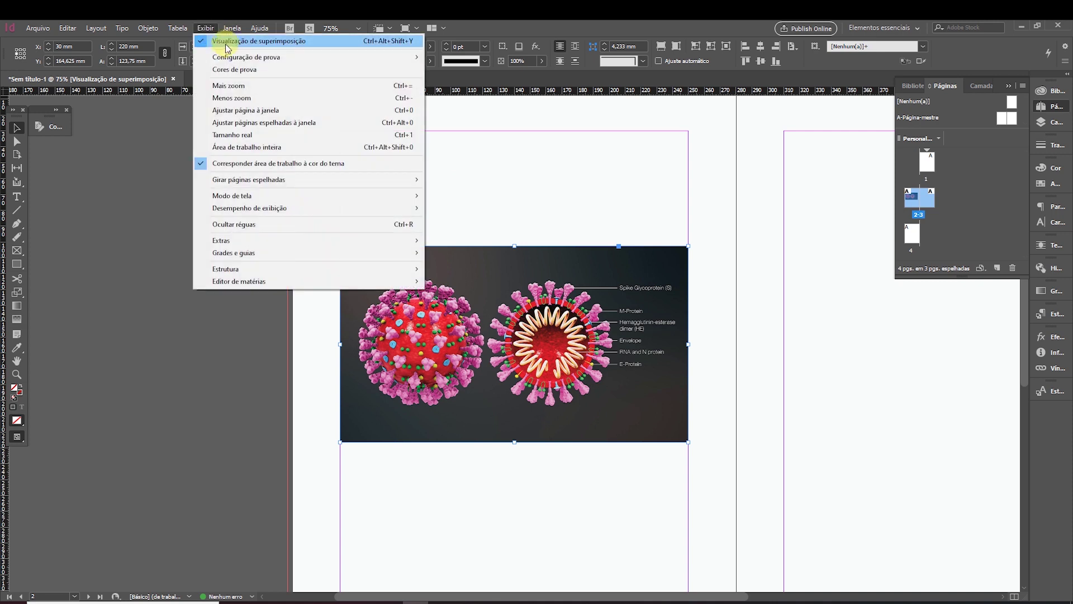
click(227, 44)
click(205, 28)
click(213, 41)
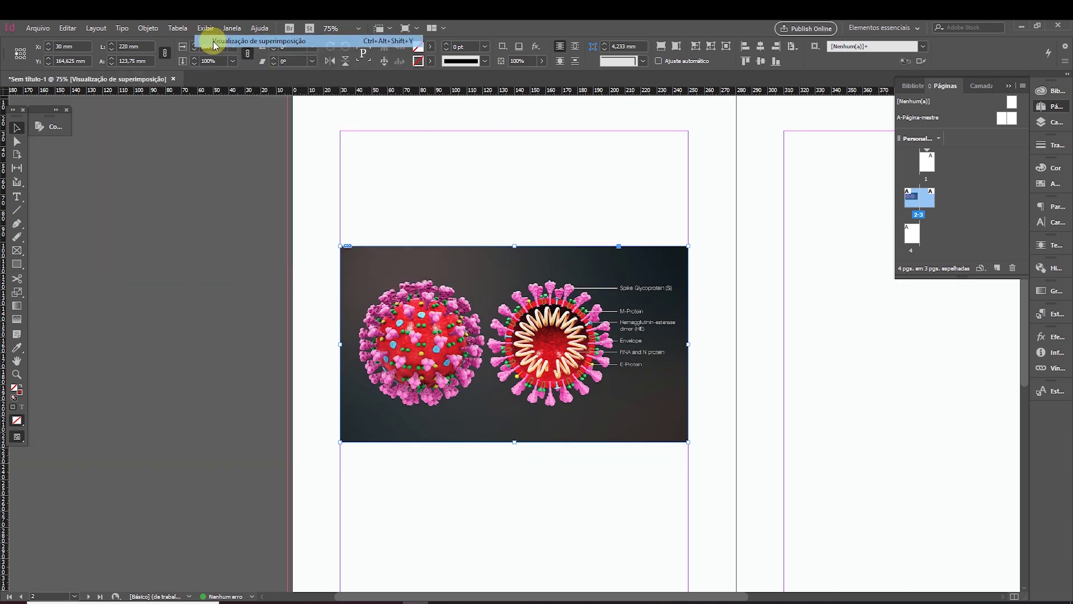
Select the coronavirus image frame on page 2 and display its Information data, clearing the Pages list out of the way.
click(557, 227)
scroll(585, 313, right, 3)
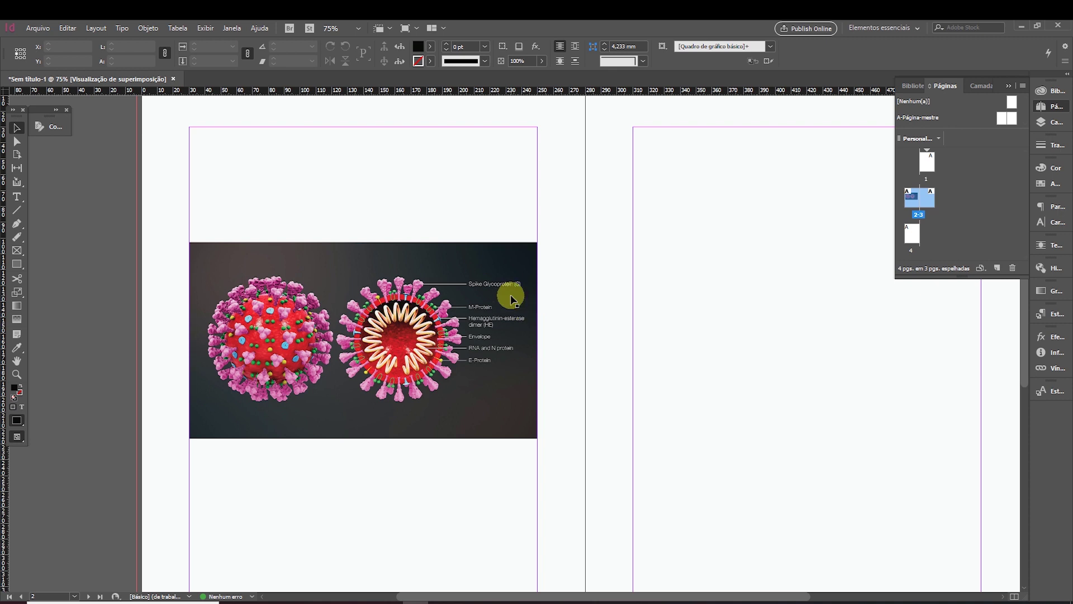
click(510, 297)
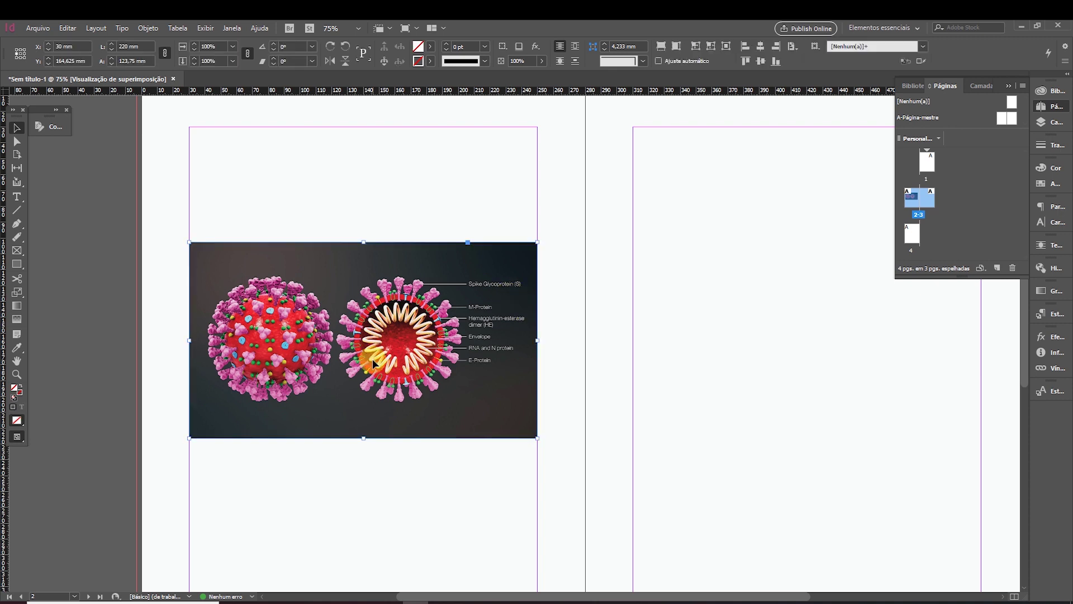
click(428, 147)
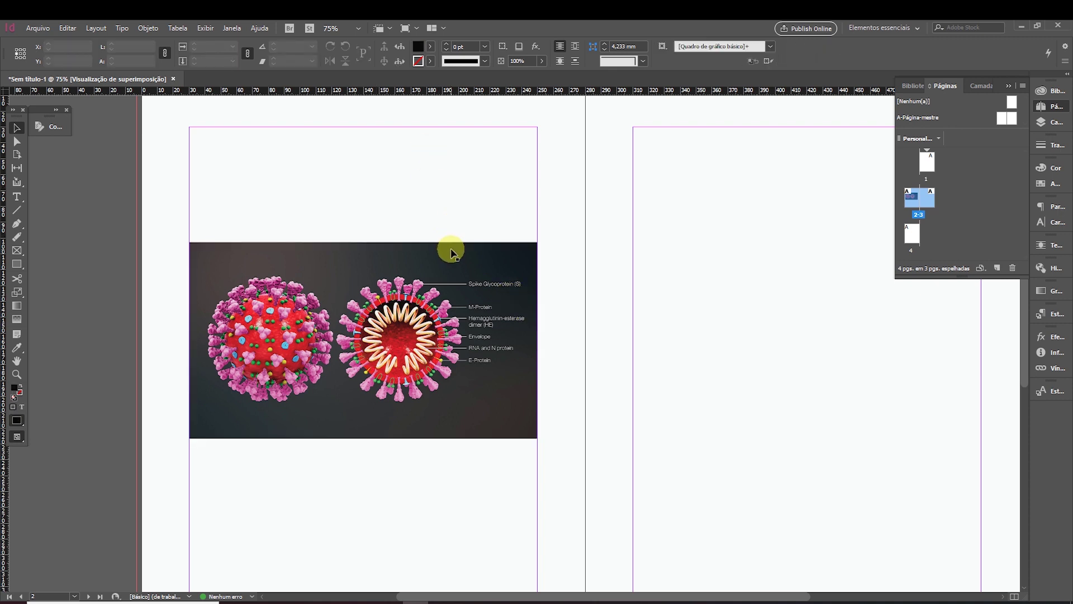
click(452, 252)
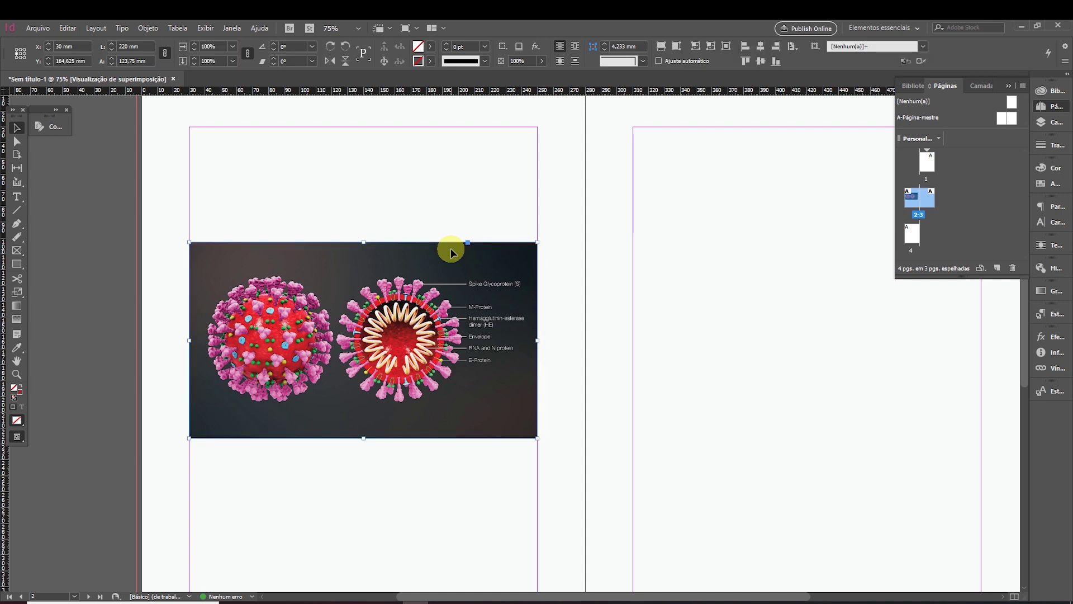
click(1008, 86)
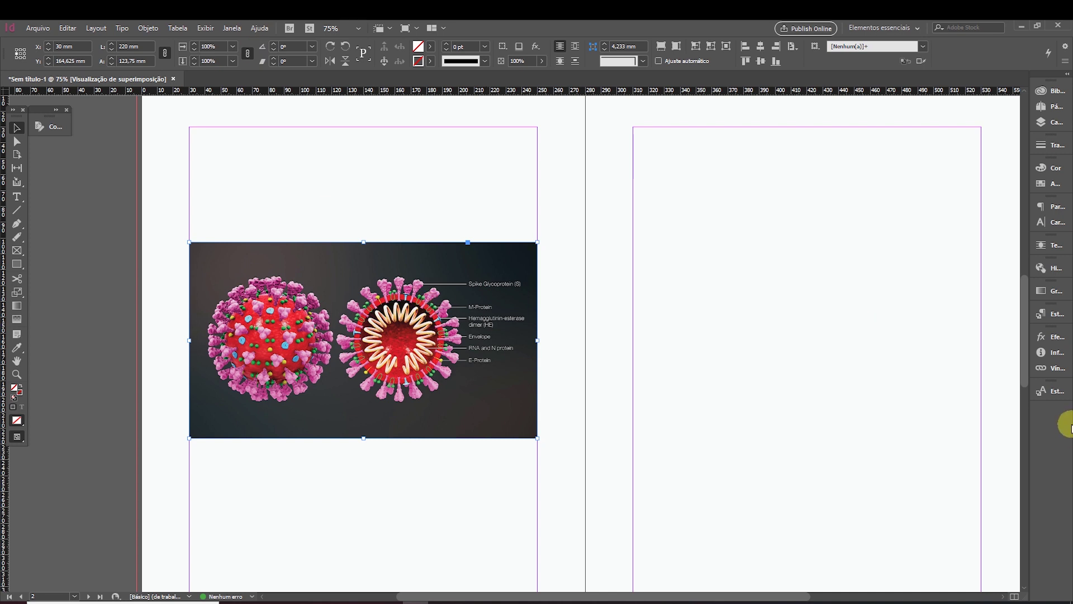
click(231, 28)
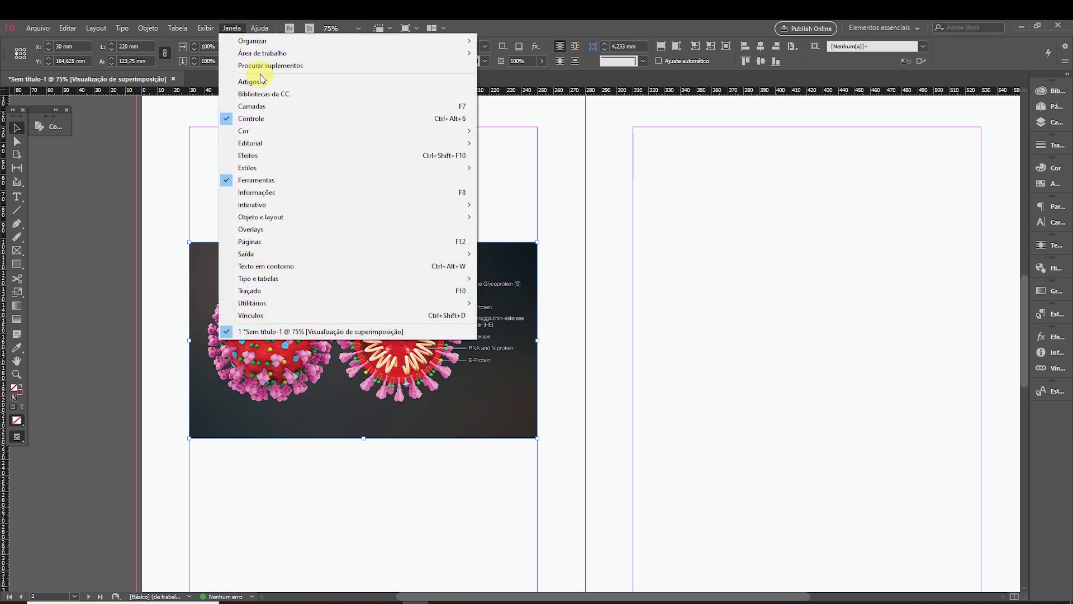
click(319, 193)
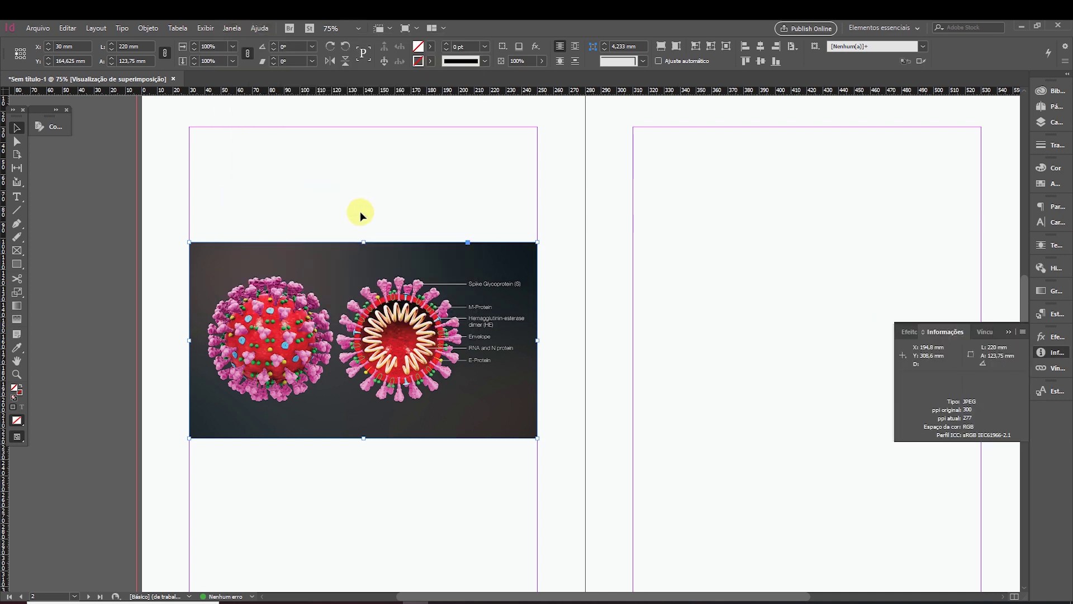
Select the picture inside the page 2 frame and float the Information panel beside it, collapsing the Links list, to check its effective ppi.
click(751, 444)
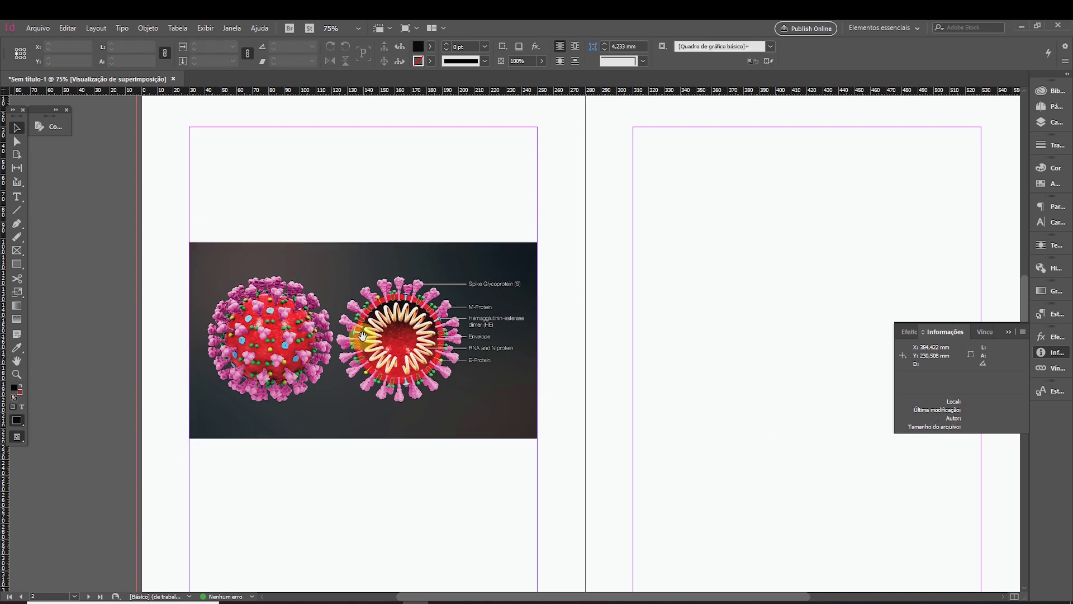
click(364, 340)
drag(955, 330, 649, 322)
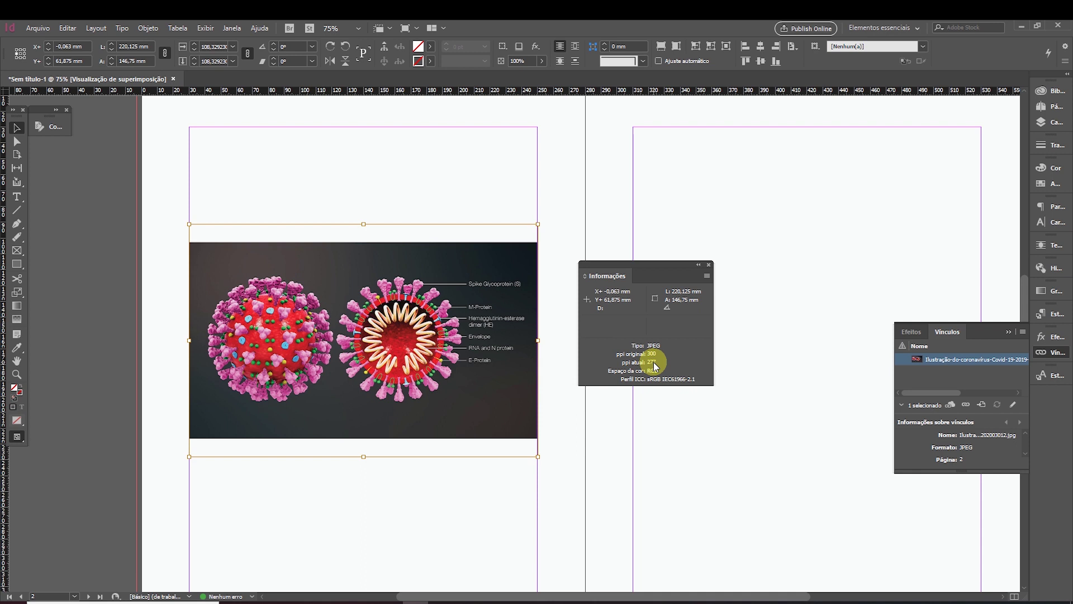
click(1009, 333)
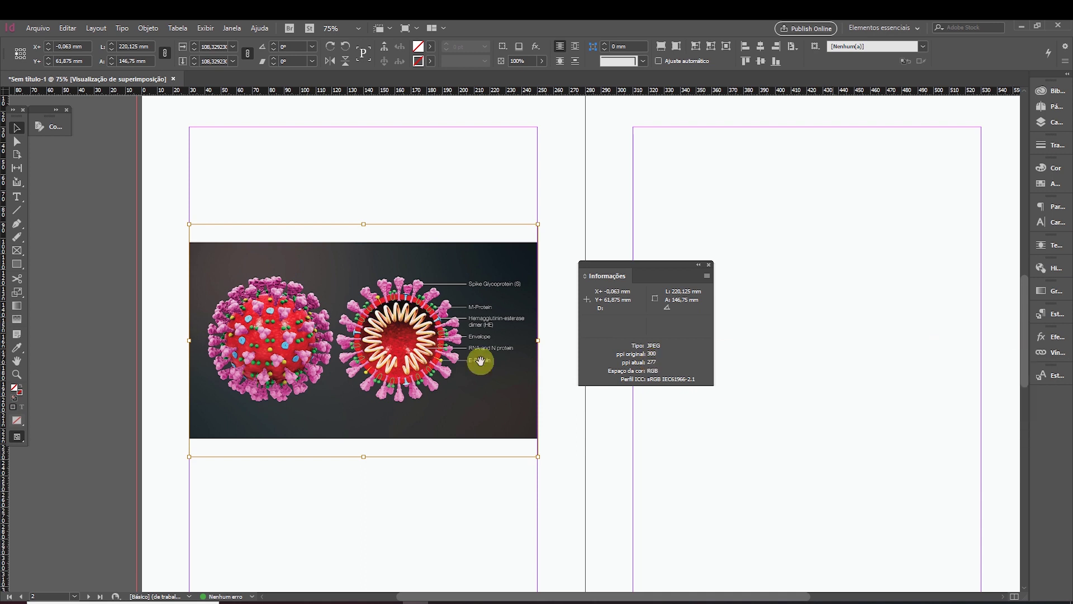
Enlarge the image frame on page 2 upward and across the spine to 280 × 196.5 mm.
click(498, 212)
drag(581, 217, 633, 126)
click(364, 398)
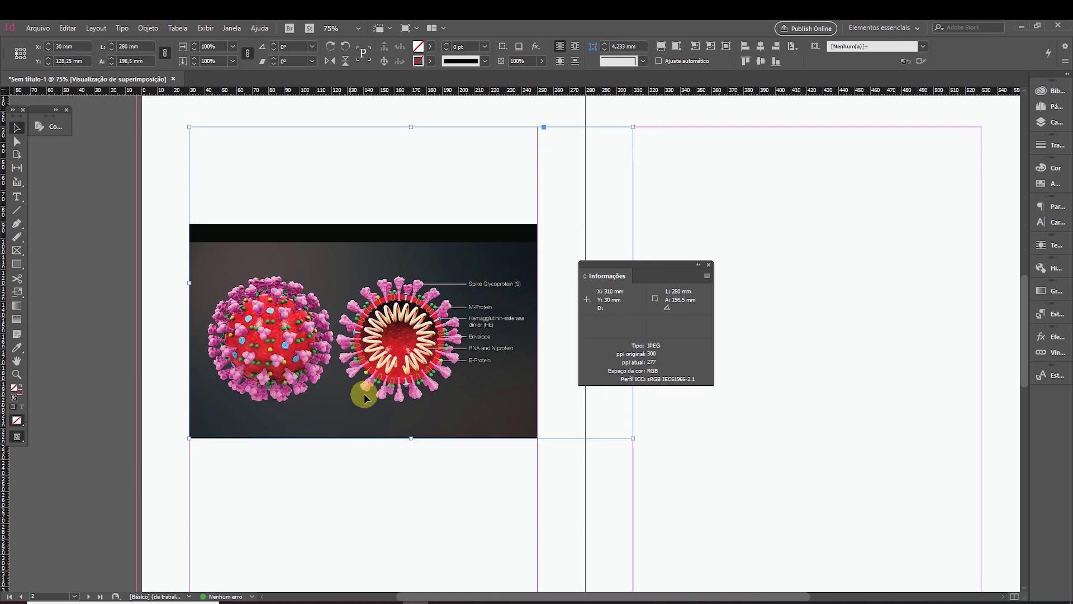
click(336, 514)
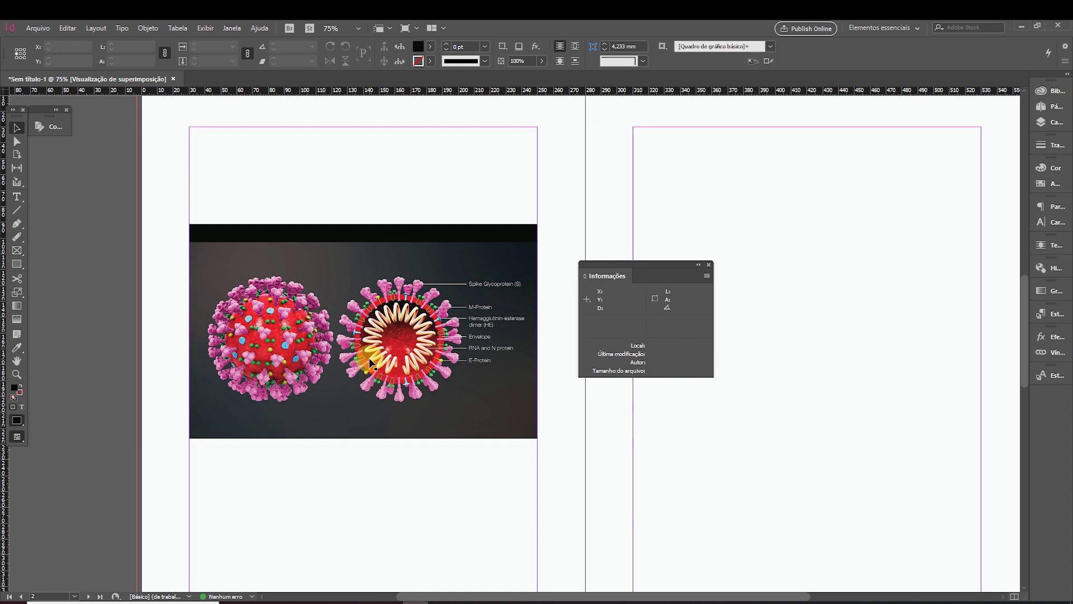
Try to scale the coronavirus picture proportionally inside its frame to 312 × 208 mm and check the effective ppi.
key(a)
click(419, 301)
click(535, 227)
drag(536, 225, 681, 128)
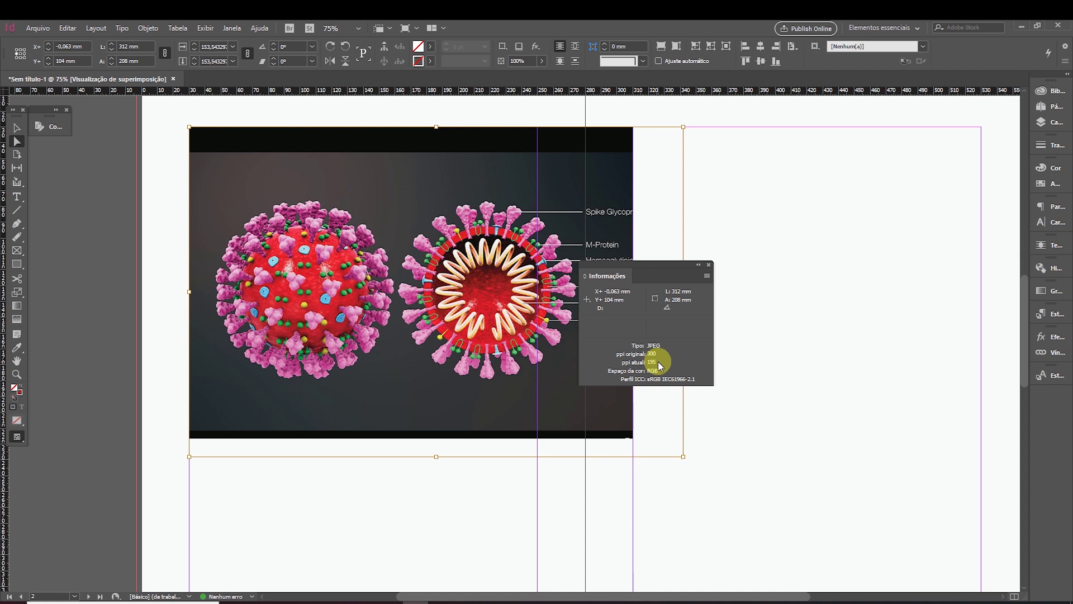
Undo the last enlargement of the coronavirus picture and return to the Selection tool.
key(ctrl+z)
click(477, 527)
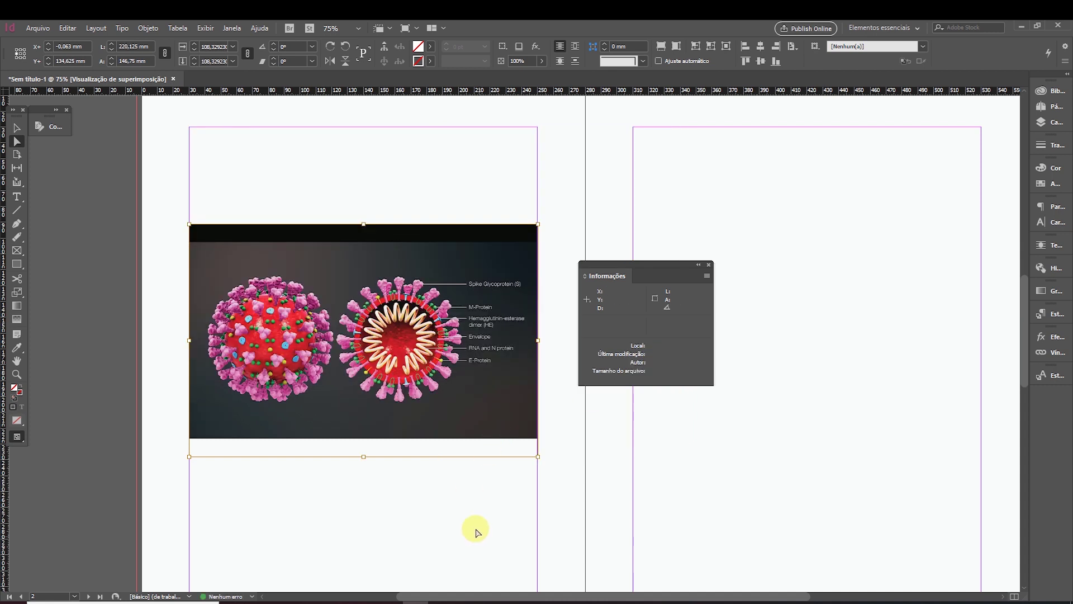
click(426, 417)
key(v)
click(398, 484)
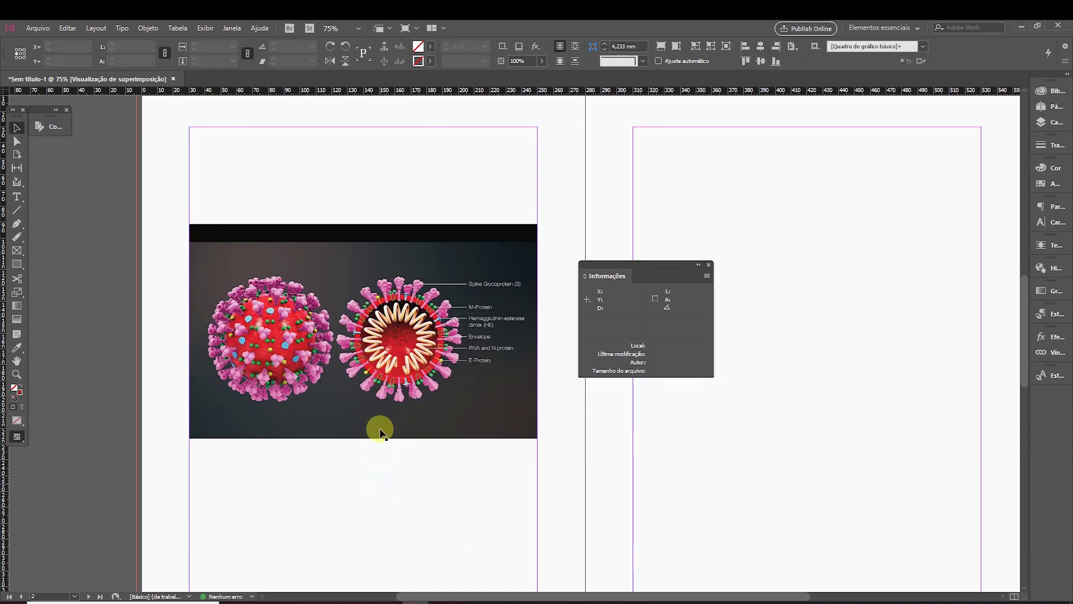
click(373, 426)
Switch to the browser and close the page of the full-size coronavirus image, returning to the Google image results for COVID.
click(351, 600)
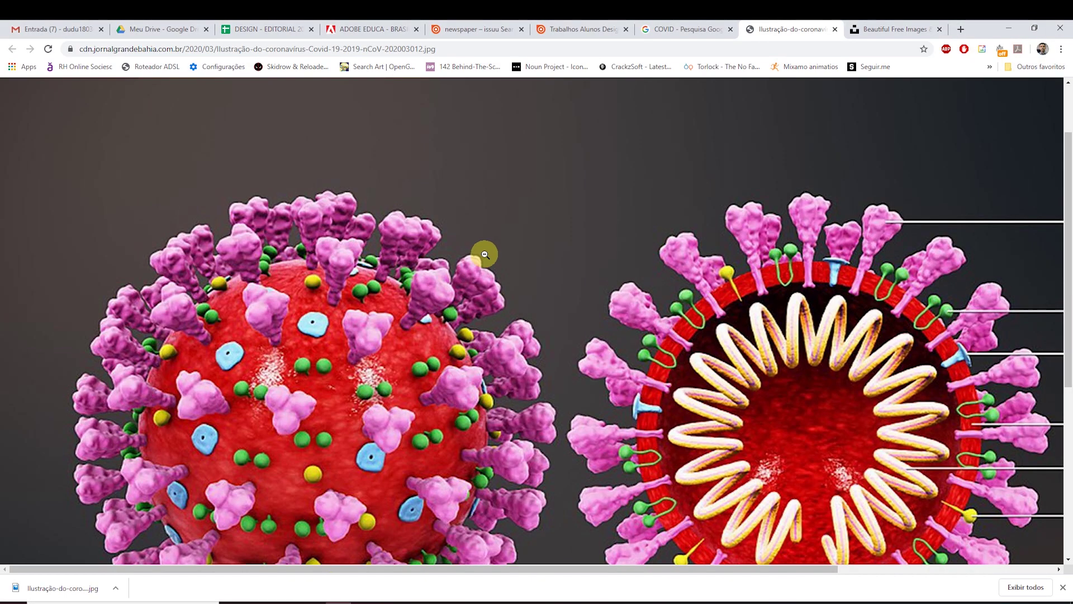
click(834, 29)
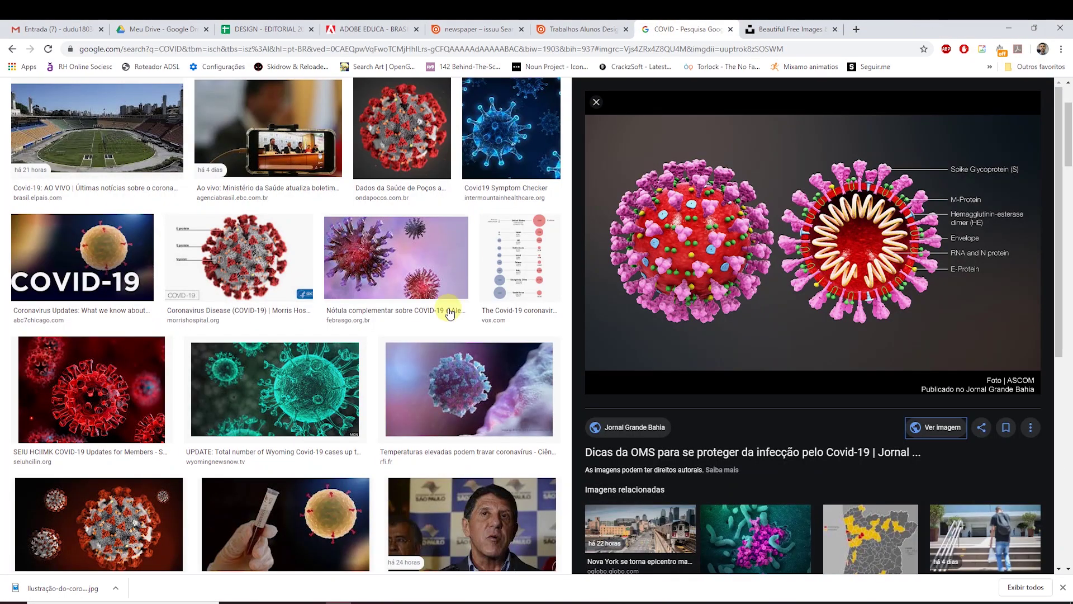
scroll(416, 378, up, 3)
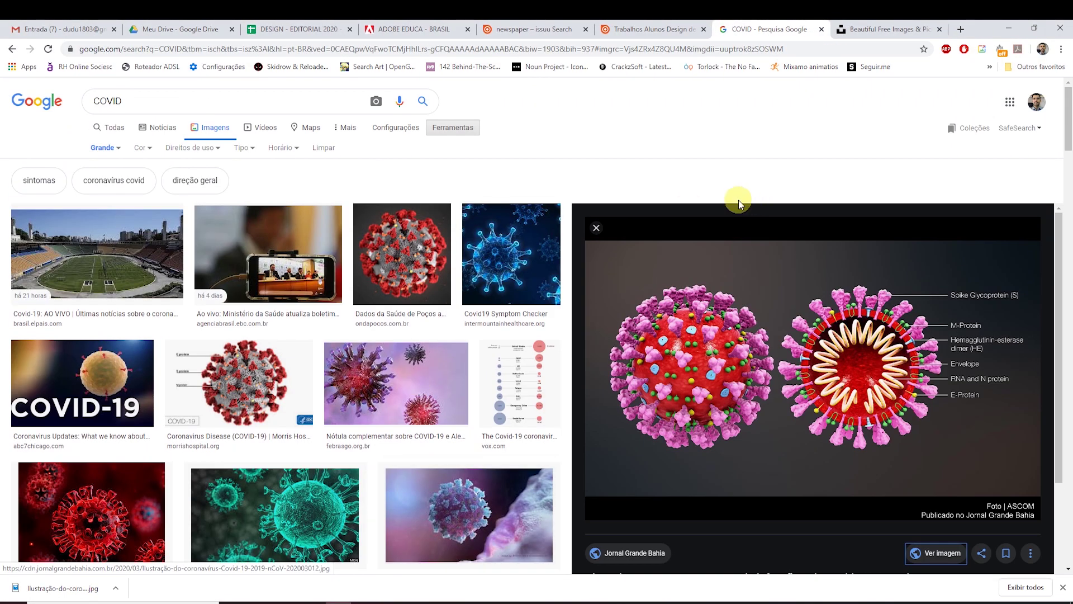
Search Unsplash for "COVID" photos.
click(868, 30)
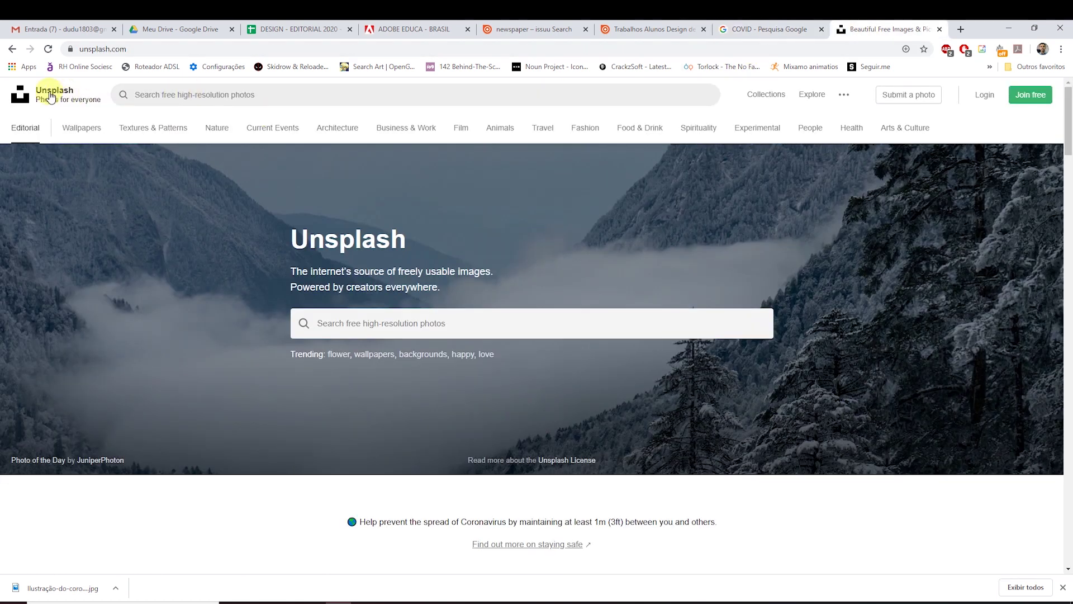
click(394, 319)
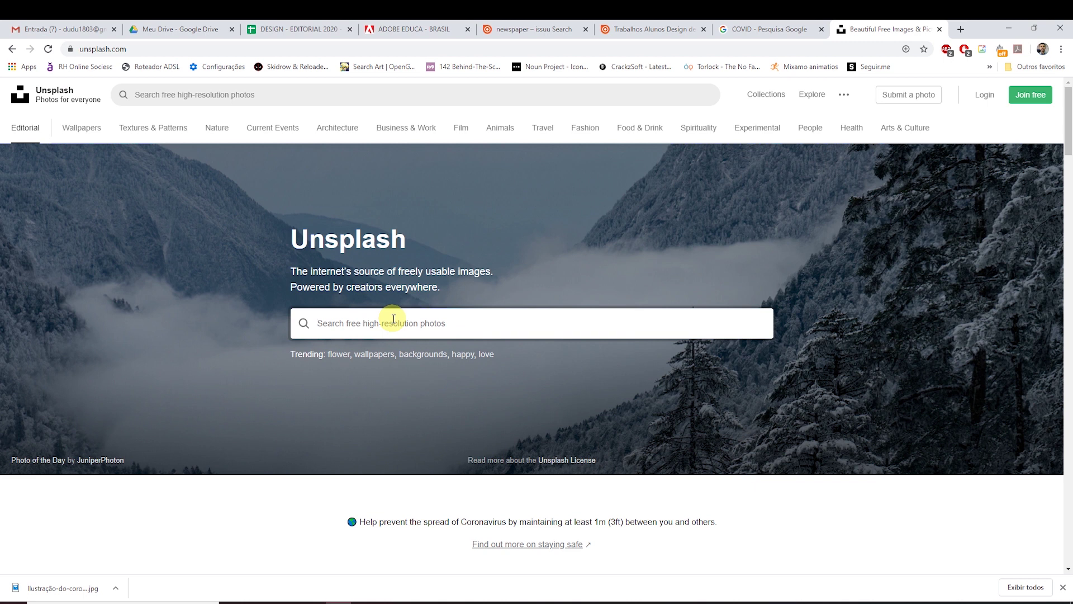
text(COVID)
key(Return)
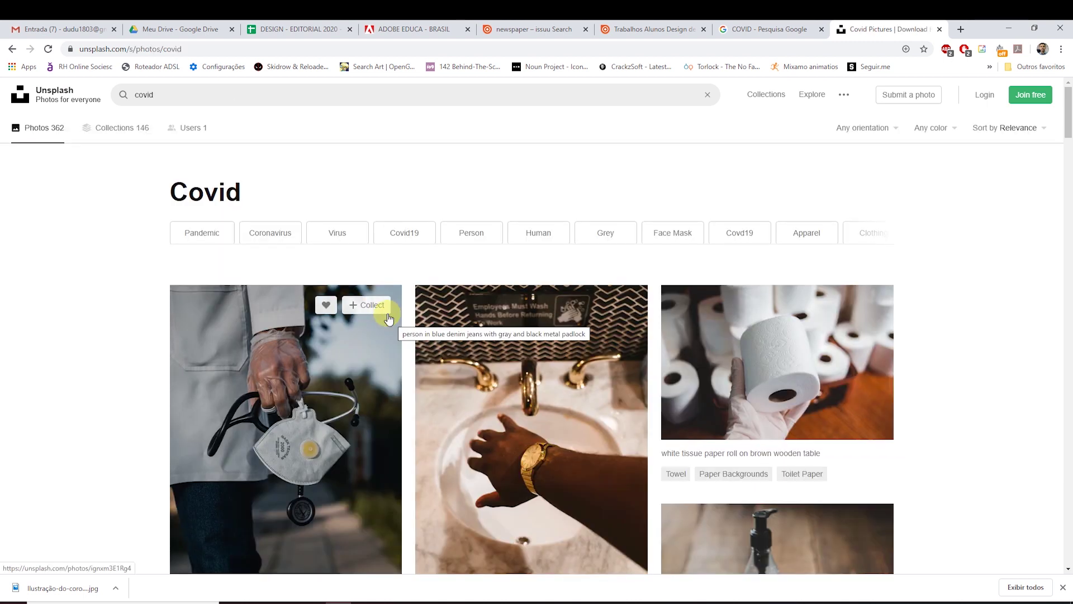
Browse the Unsplash COVID photos and open the CDC illustration of the grey virus with red spikes.
scroll(377, 329, down, 8)
scroll(635, 407, up, 9)
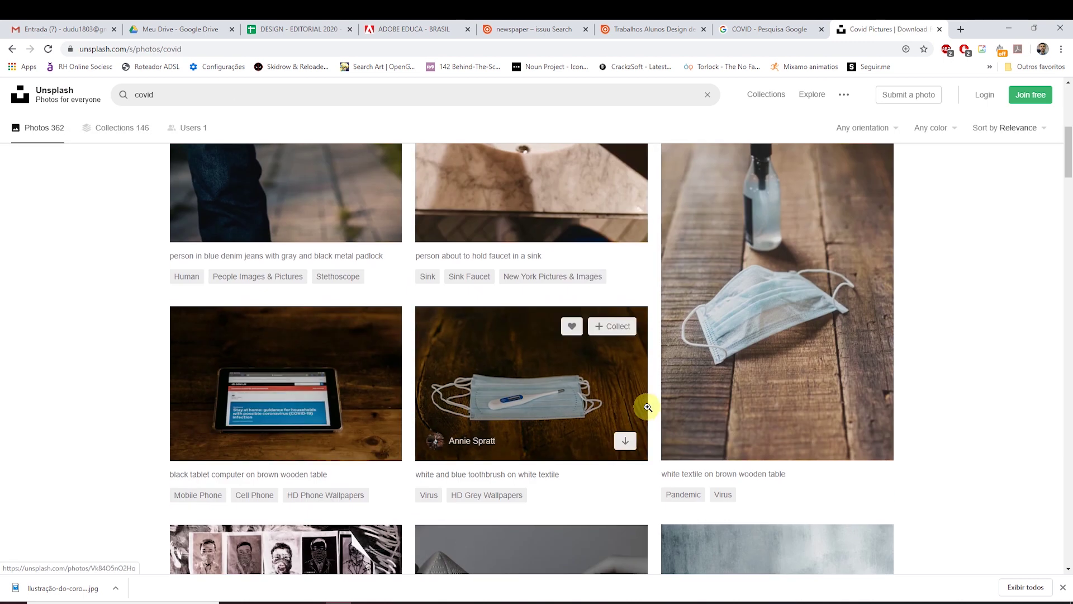
scroll(522, 310, down, 10)
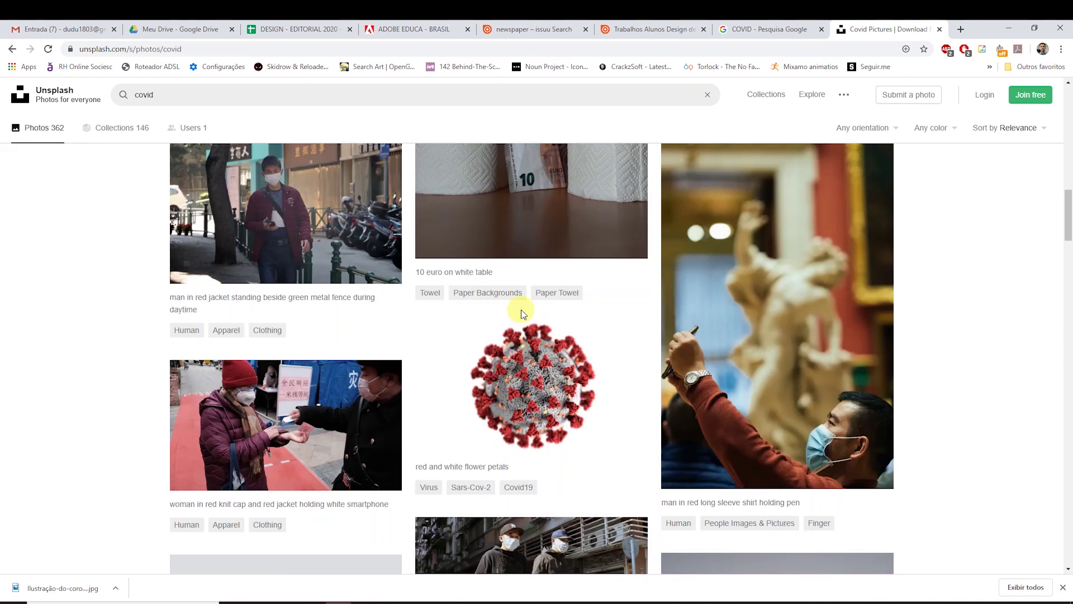
click(534, 355)
scroll(240, 366, down, 1)
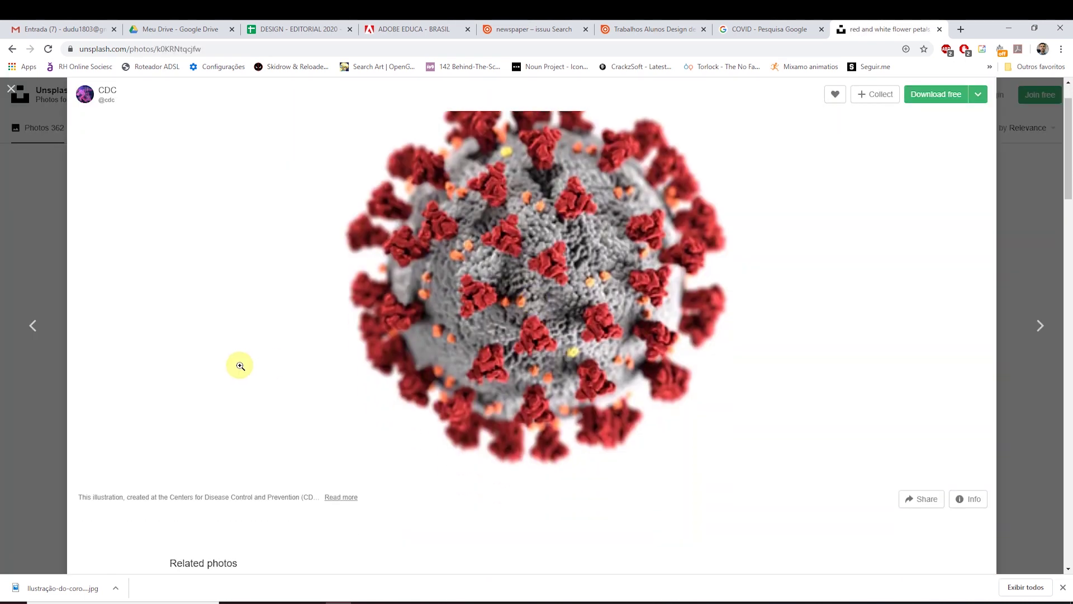
scroll(240, 366, down, 2)
scroll(241, 366, up, 3)
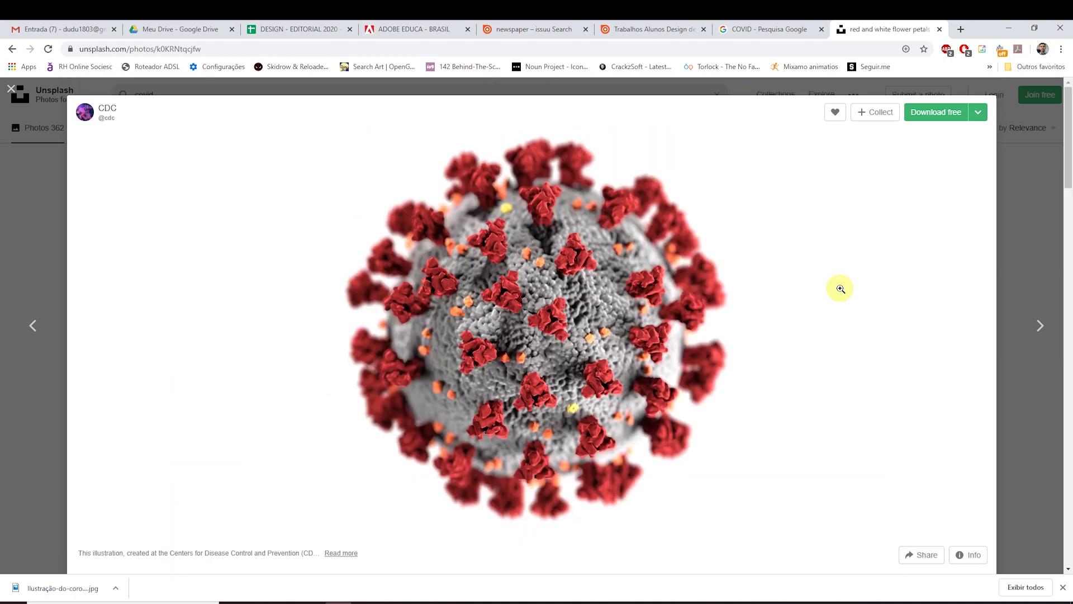
Download the grey virus illustration and return to the beginning of the Unsplash COVID photo results.
click(937, 114)
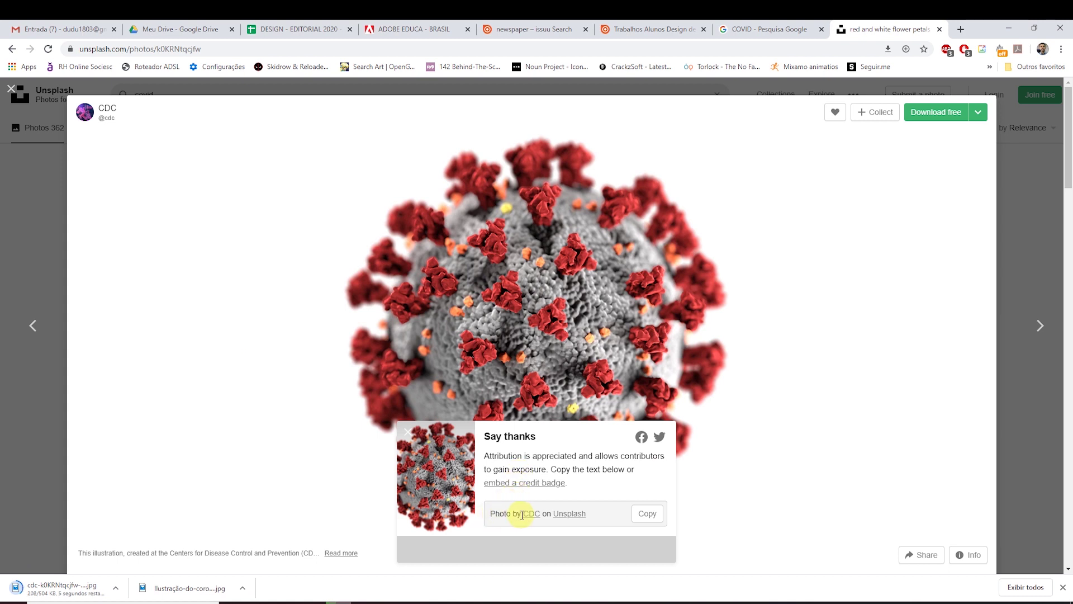
click(54, 182)
scroll(345, 293, up, 10)
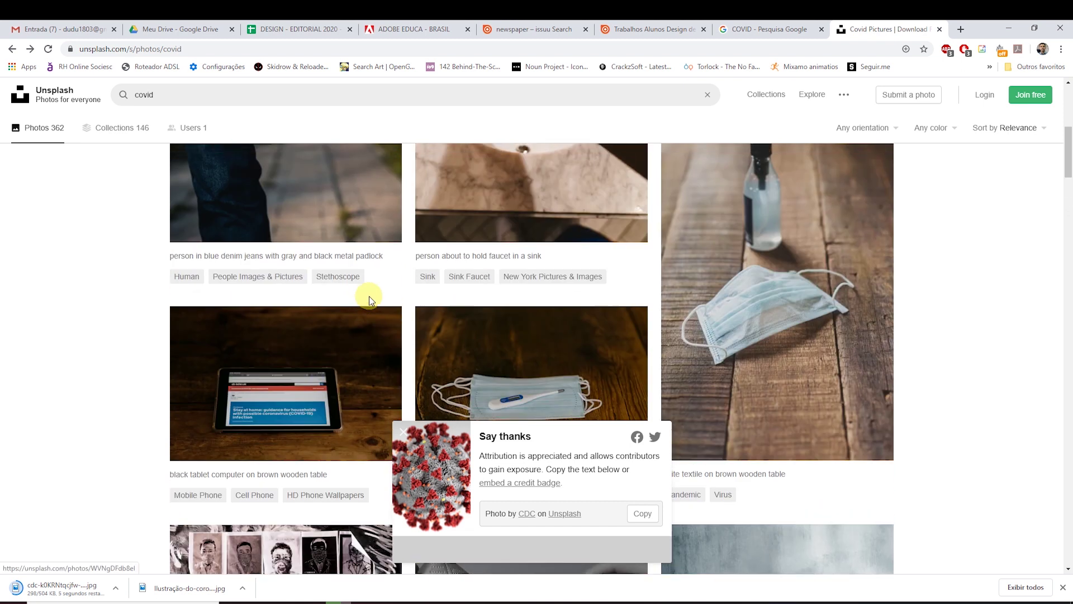
click(402, 432)
scroll(535, 348, up, 7)
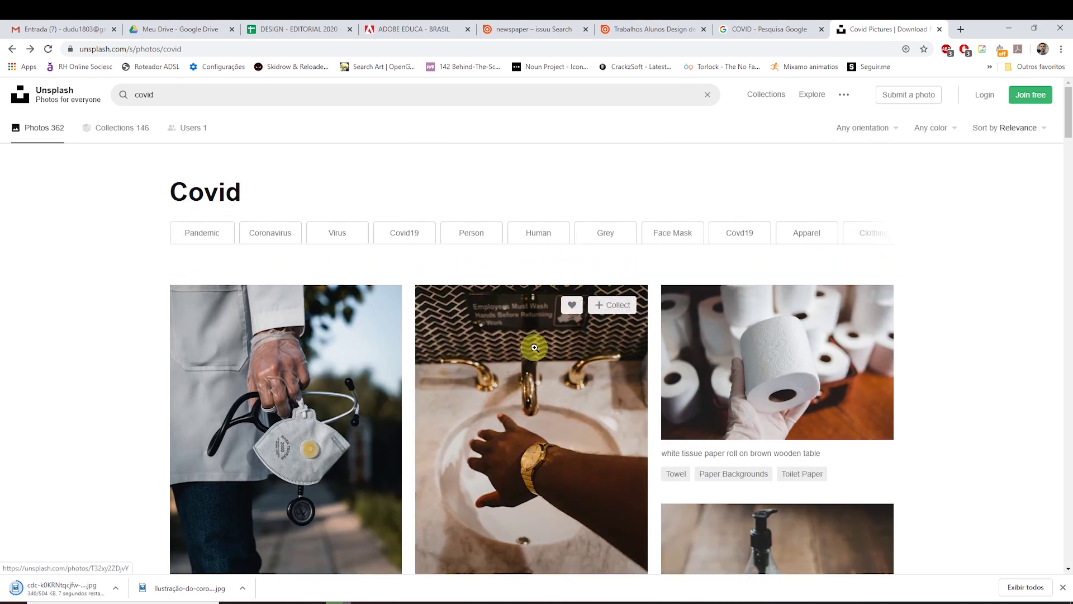
Open the photo of a gloved hand holding a toilet paper roll, download it and return to the results.
click(812, 323)
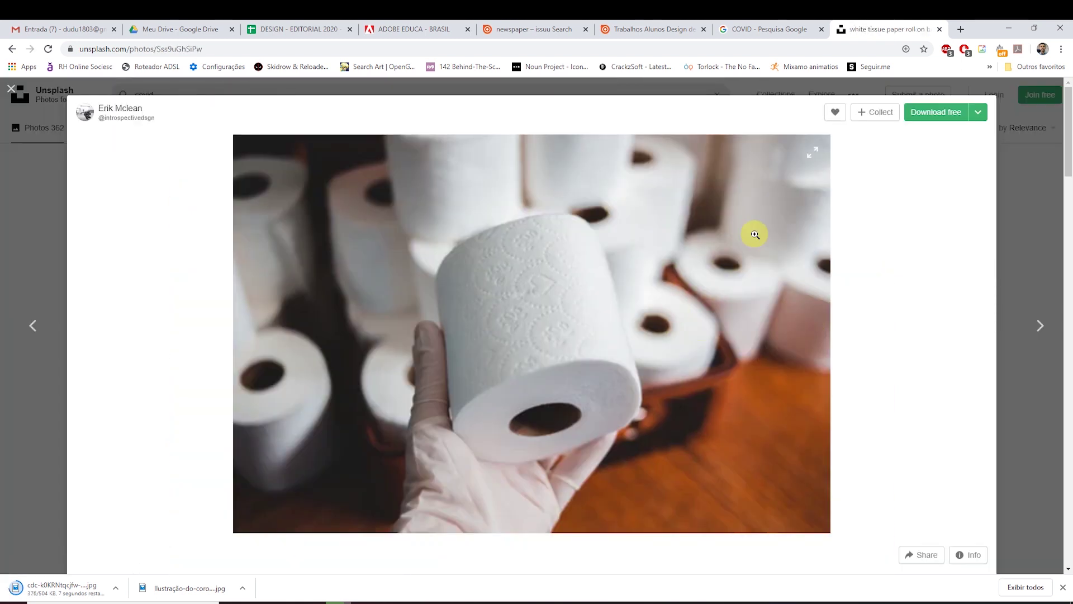
scroll(515, 385, down, 4)
scroll(539, 359, up, 4)
click(922, 112)
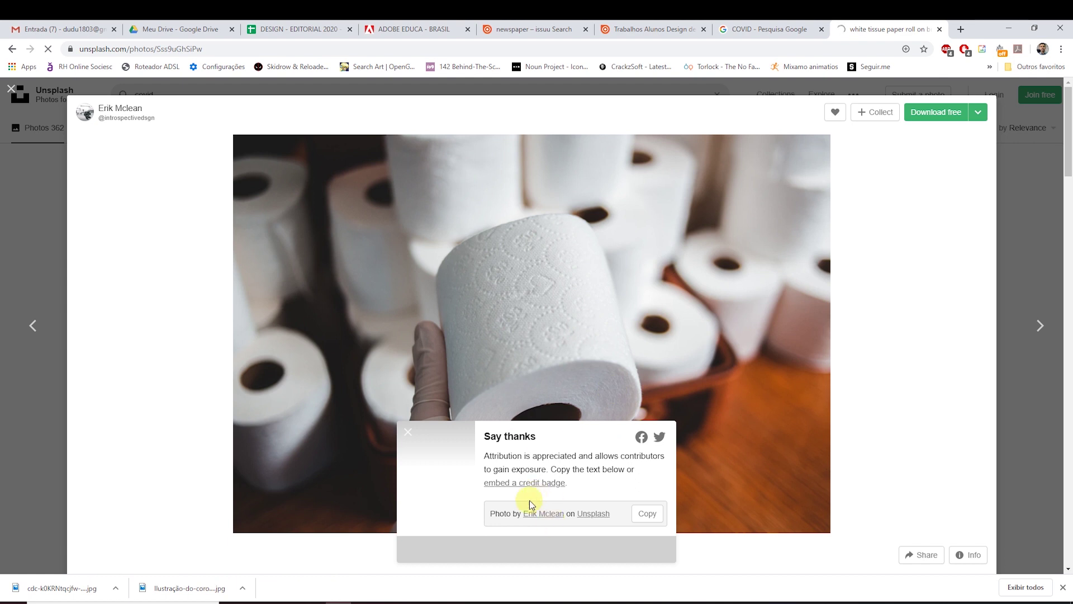
click(38, 466)
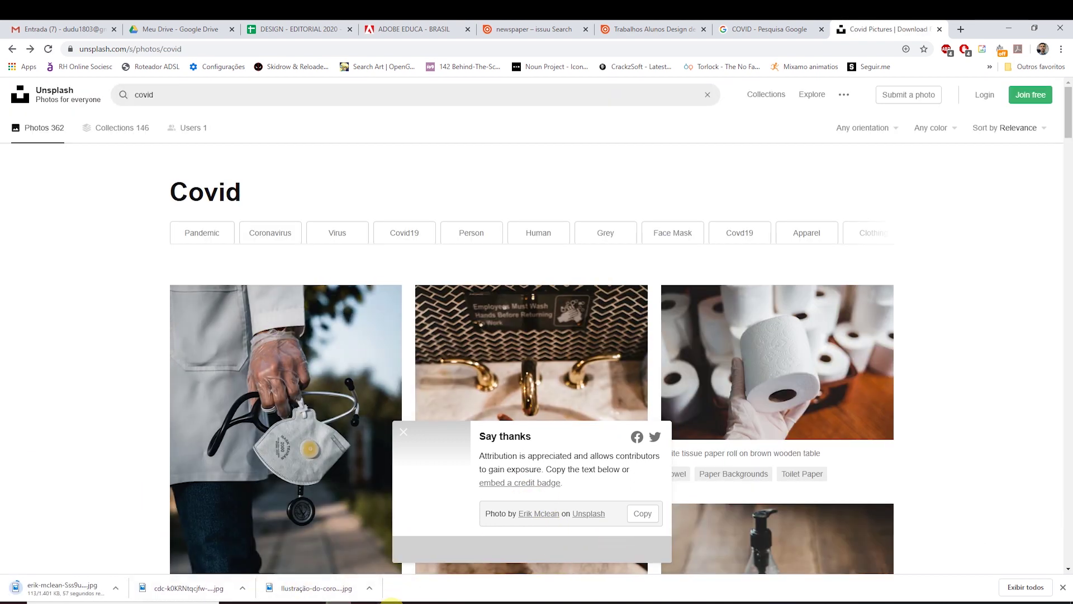
Switch to InDesign, select the coronavirus picture's frame and move the Info panel away from it.
click(401, 600)
click(366, 472)
click(379, 371)
drag(668, 263, 810, 227)
mouse_move(632, 127)
mouse_down()
mouse_move(582, 132)
mouse_move(632, 128)
mouse_up()
key(ctrl+d)
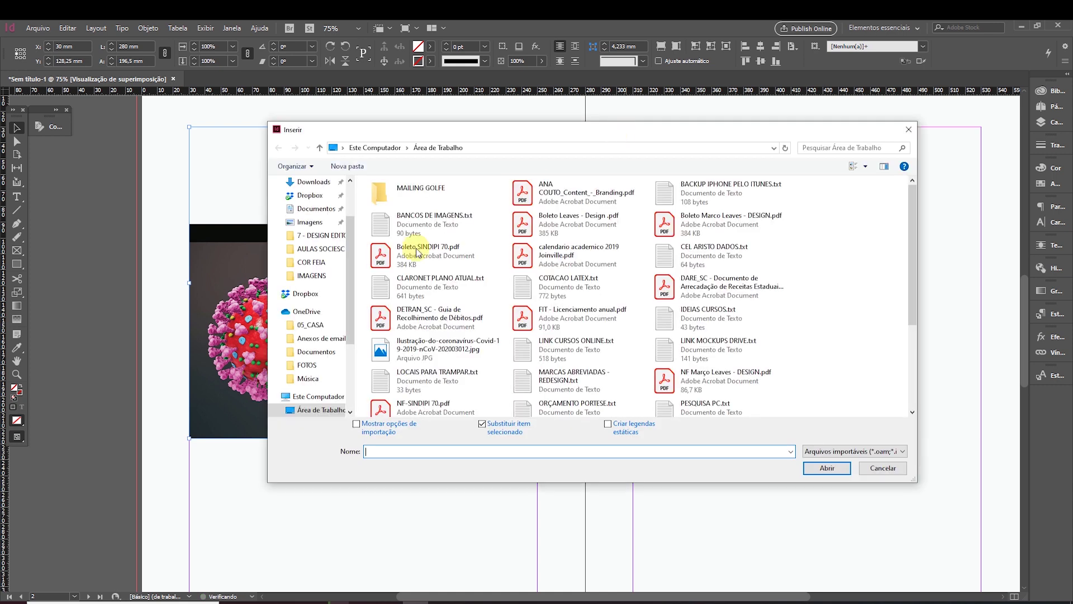
click(881, 470)
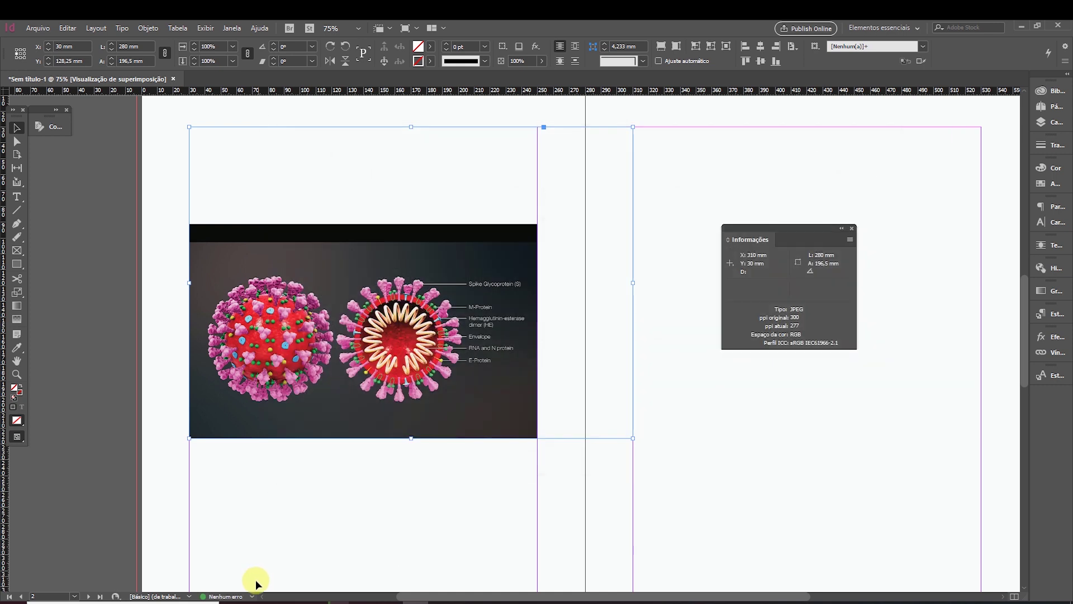
Switch to the browser and cancel the download of the toilet paper photo.
key(alt+Tab)
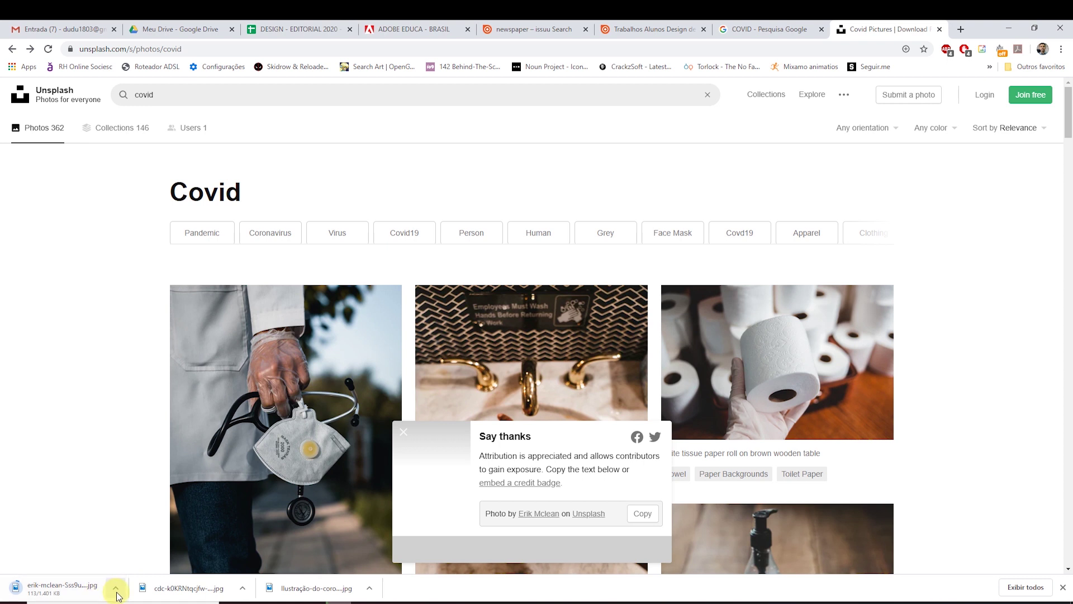
click(115, 587)
click(123, 567)
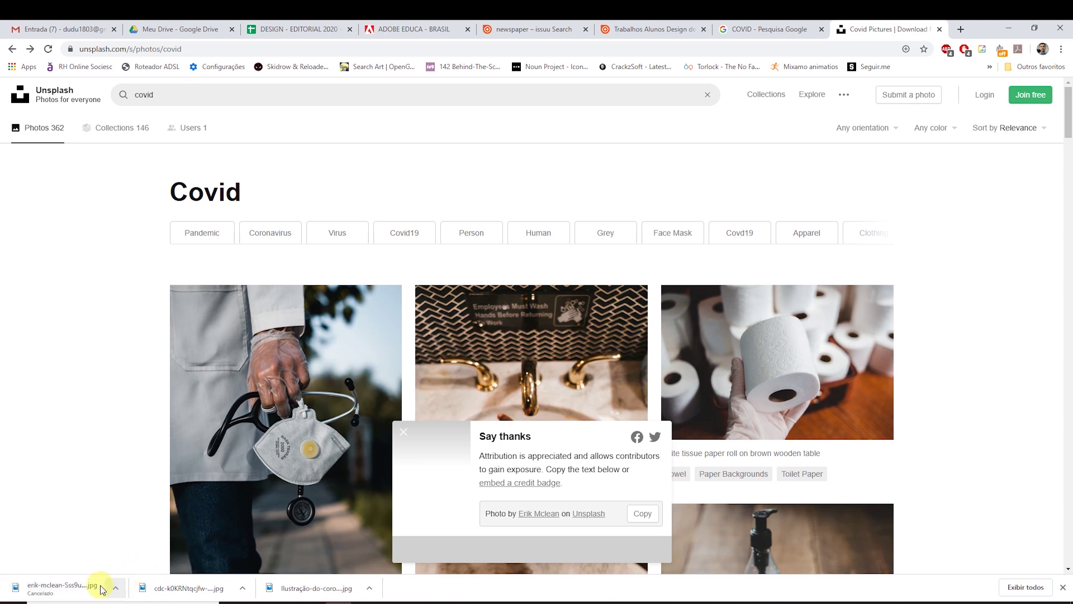
Show the downloaded CDC virus image in its folder and place it in the existing picture frame in InDesign.
click(242, 588)
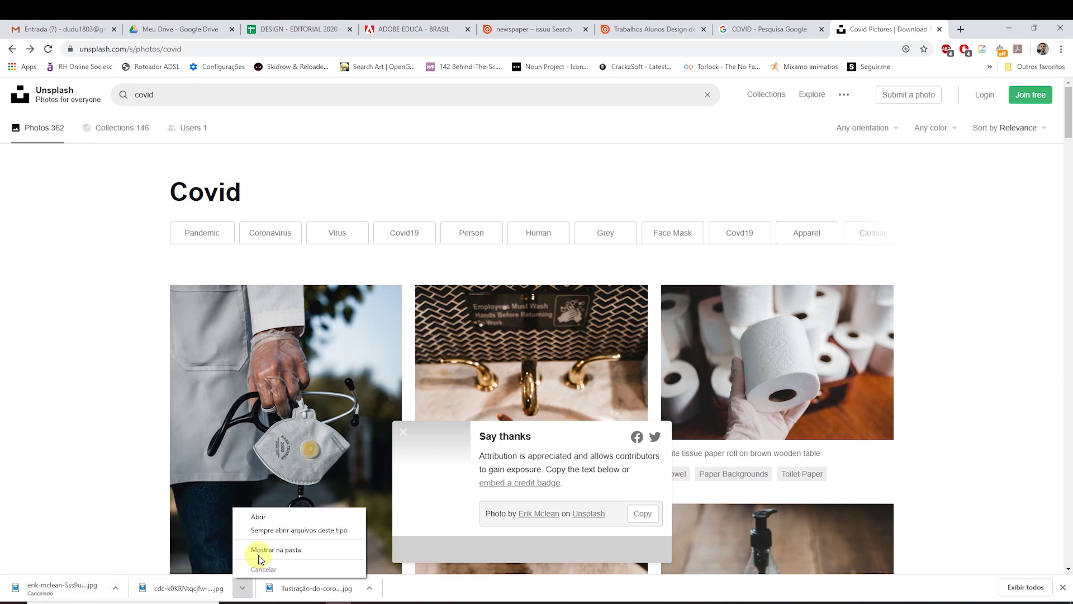
click(276, 549)
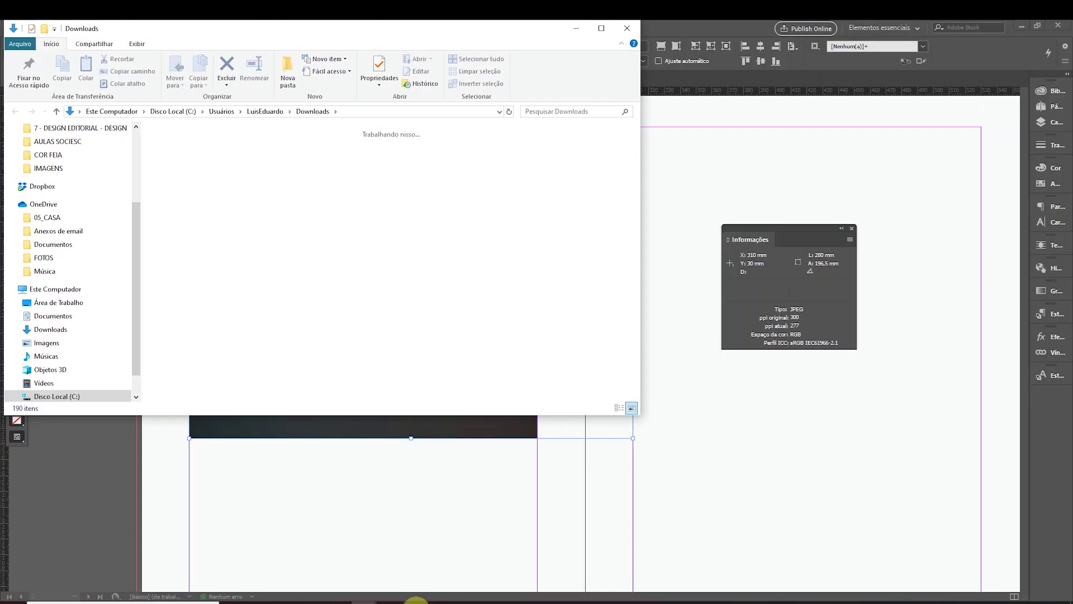
drag(469, 23, 1004, 47)
drag(729, 210, 350, 320)
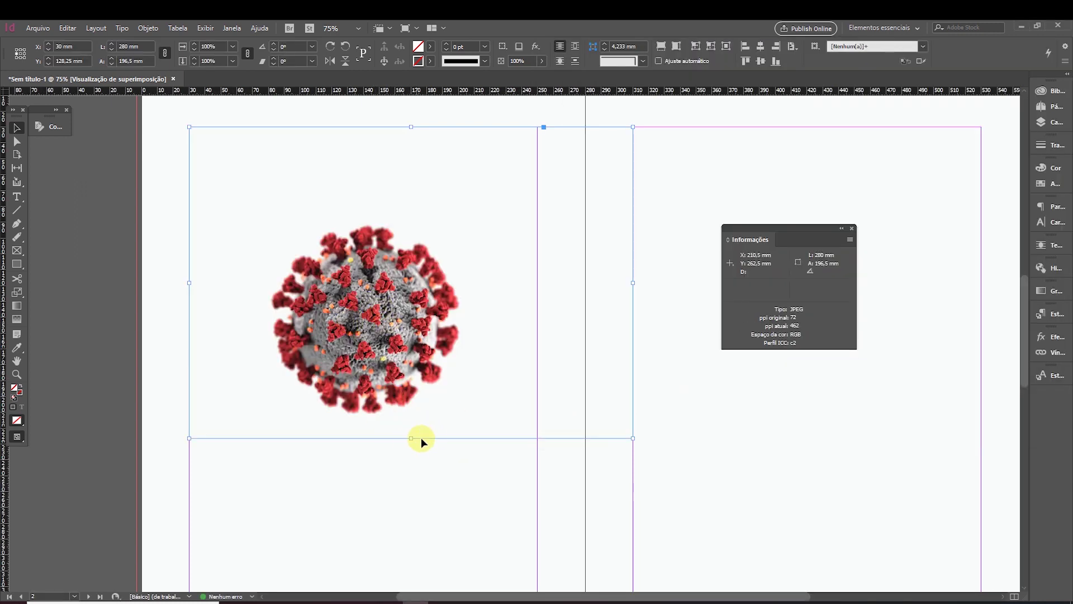
Extend the frame's height to about 253.5 mm and scale the virus image inside it to about 419 × 235 mm.
drag(412, 438, 408, 527)
click(372, 353)
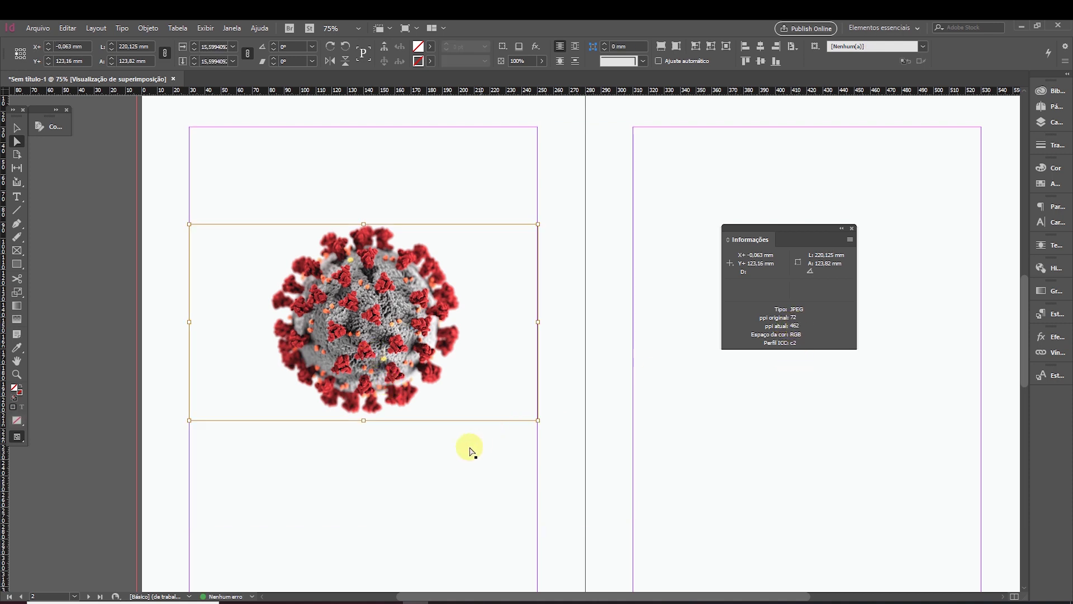
drag(538, 420, 852, 556)
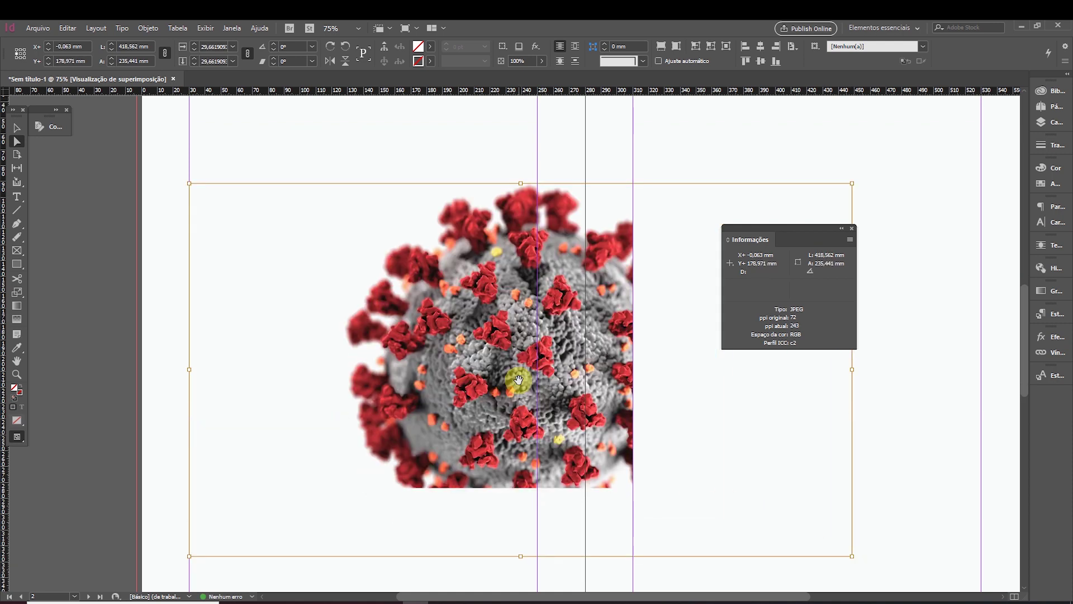
key(ctrl+minus)
click(501, 542)
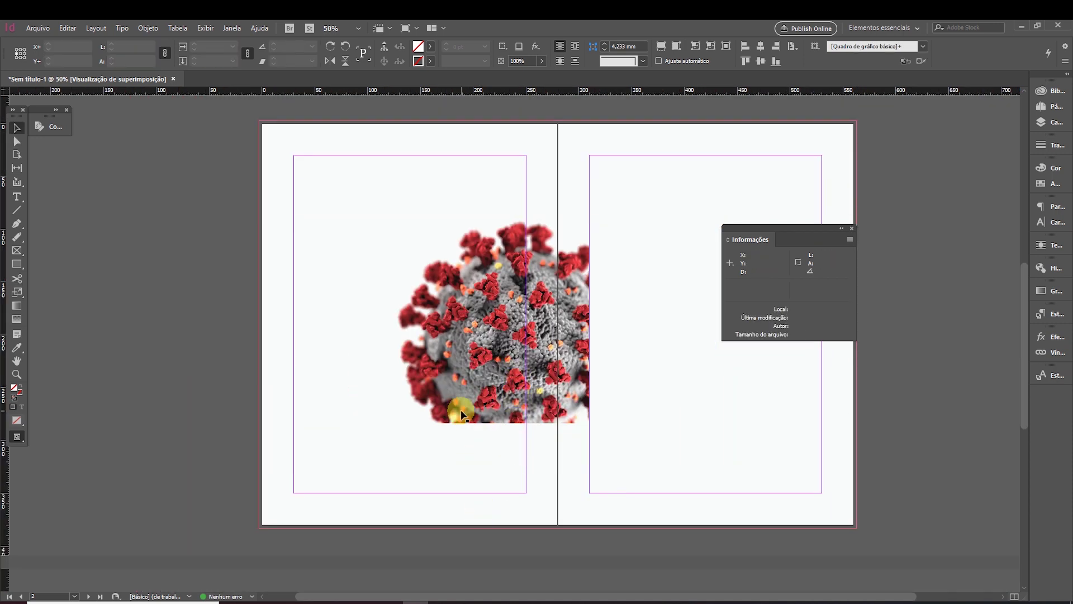
Try extending the frame beyond the spread and scaling the virus image to about 616 × 347 mm, and undo these changes.
key(v)
click(455, 407)
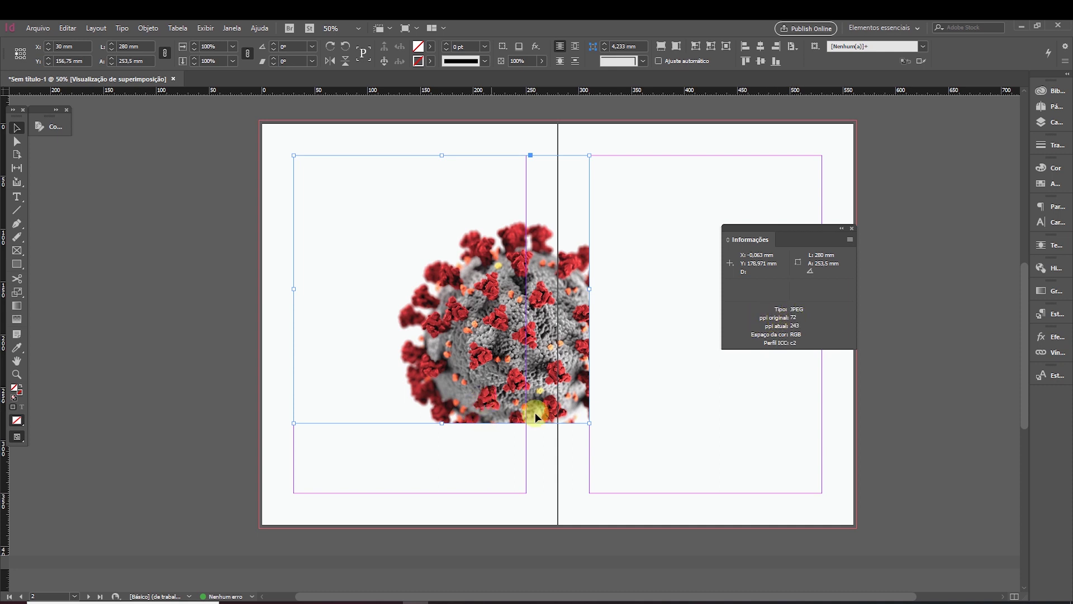
drag(589, 423, 942, 582)
click(510, 351)
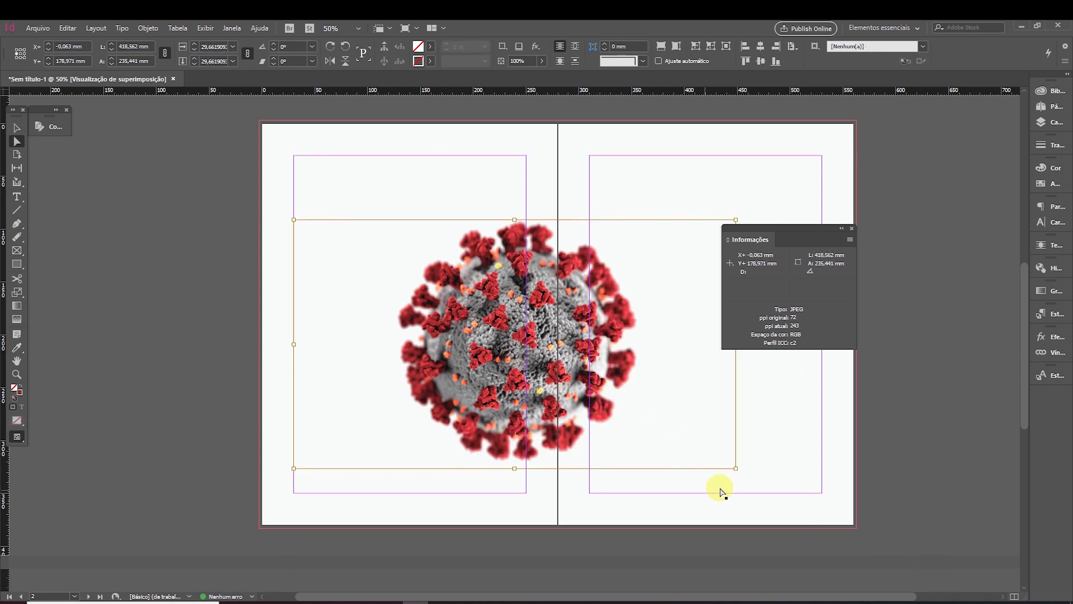
drag(735, 468, 945, 585)
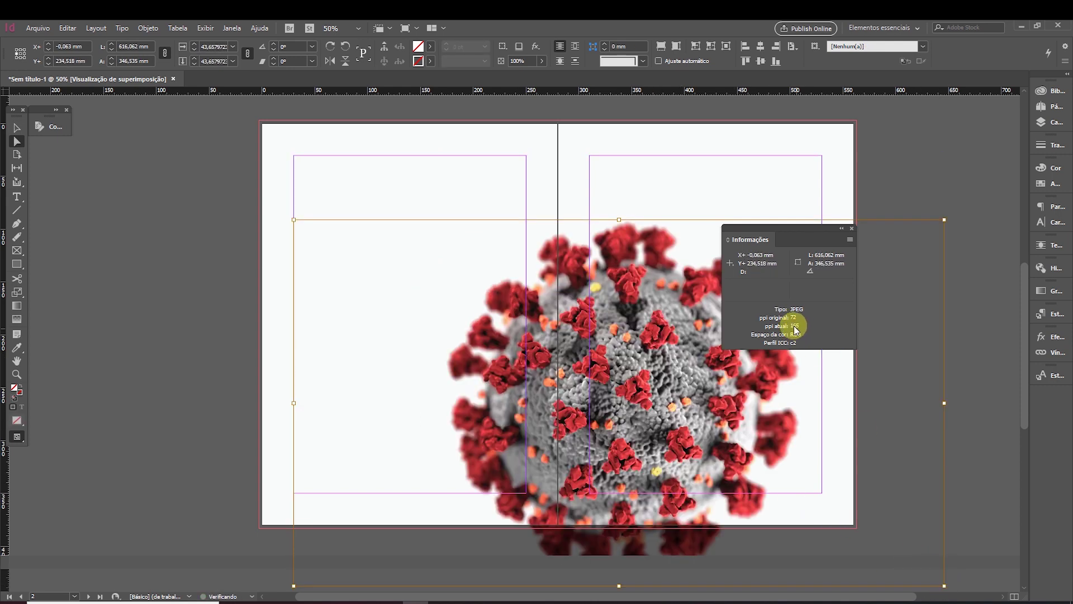
key(ctrl+z)
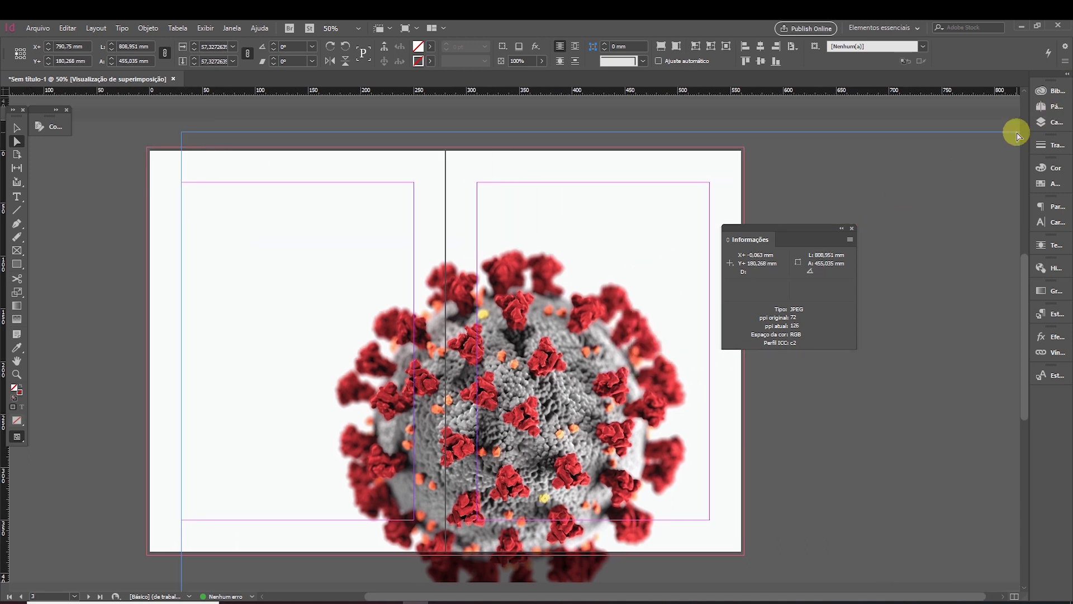
key(ctrl+z)
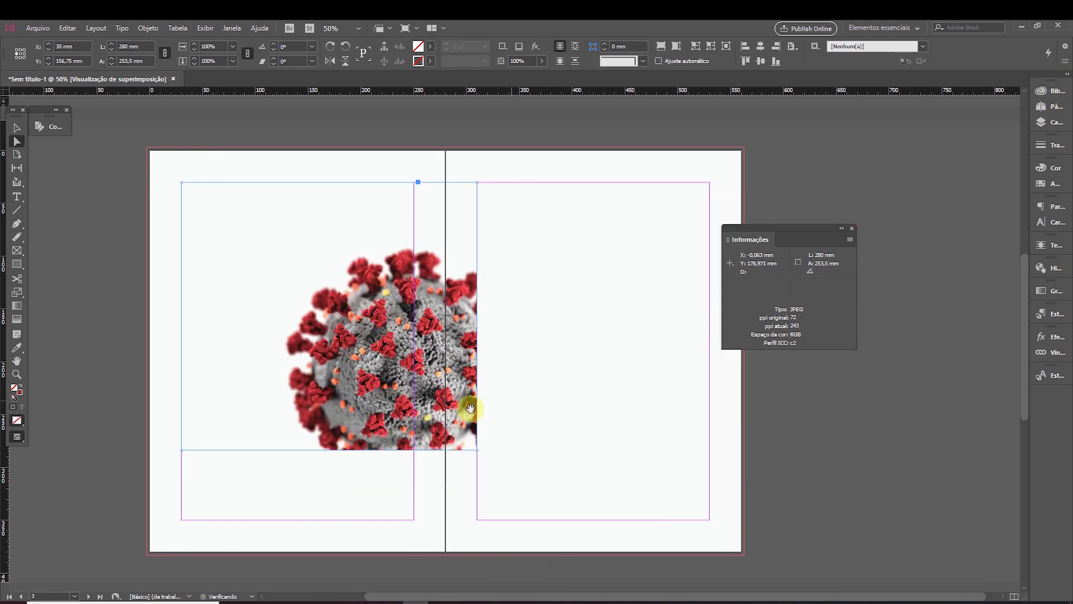
Scale the virus image down to about 286 × 161 mm and shift it within its frame towards the left page's centre.
drag(623, 496, 451, 412)
drag(388, 323, 374, 317)
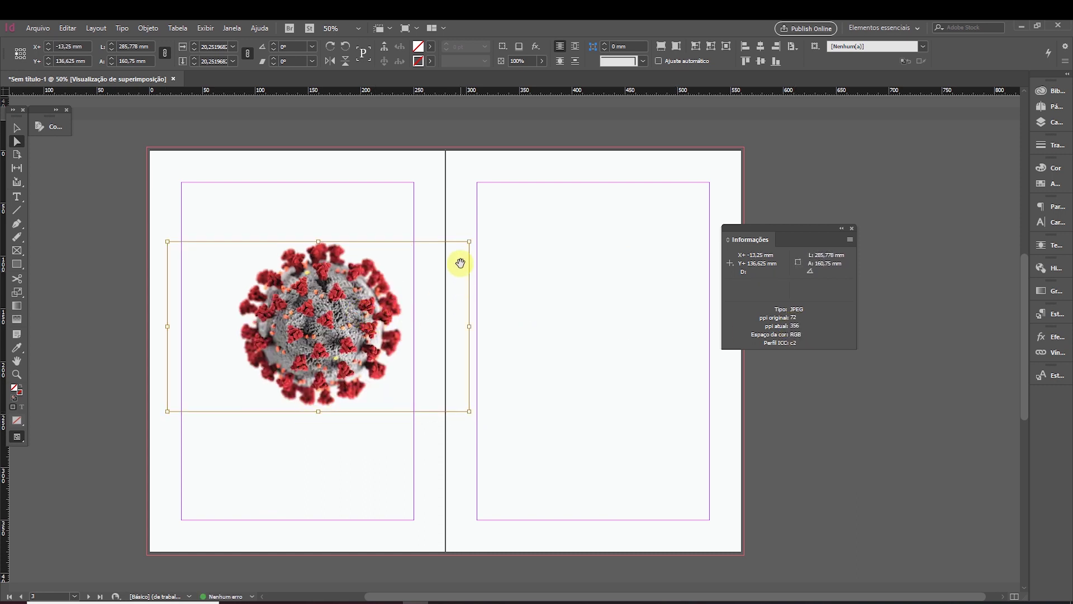
click(6, 126)
click(149, 167)
click(228, 271)
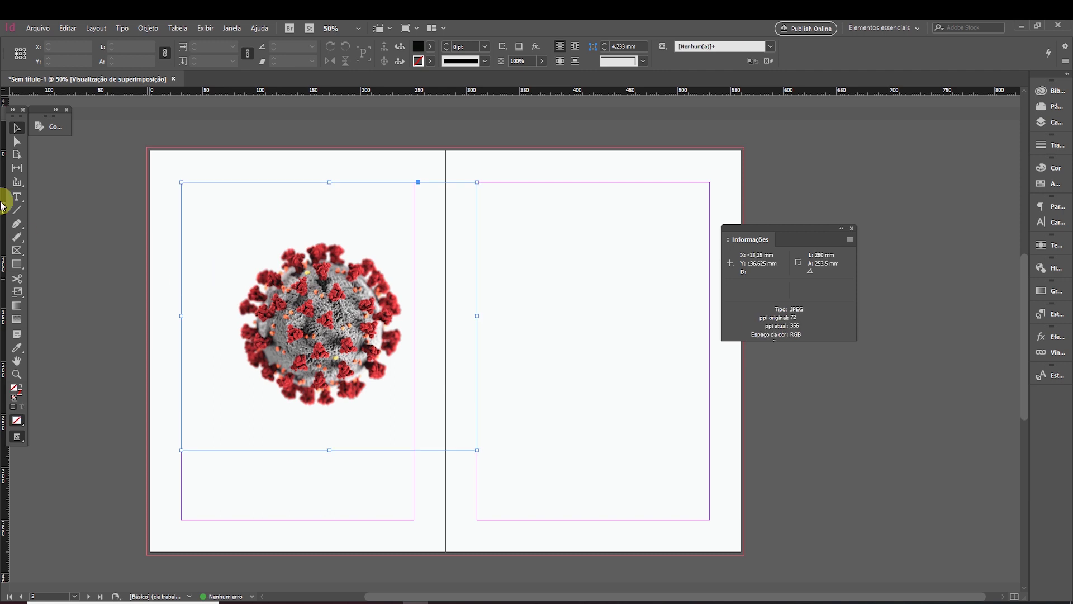
Draw a black rectangle about 226 × 135 mm on the right page, enlarge it to about 386 × 231 mm and delete it.
click(17, 267)
drag(480, 311, 719, 453)
click(17, 128)
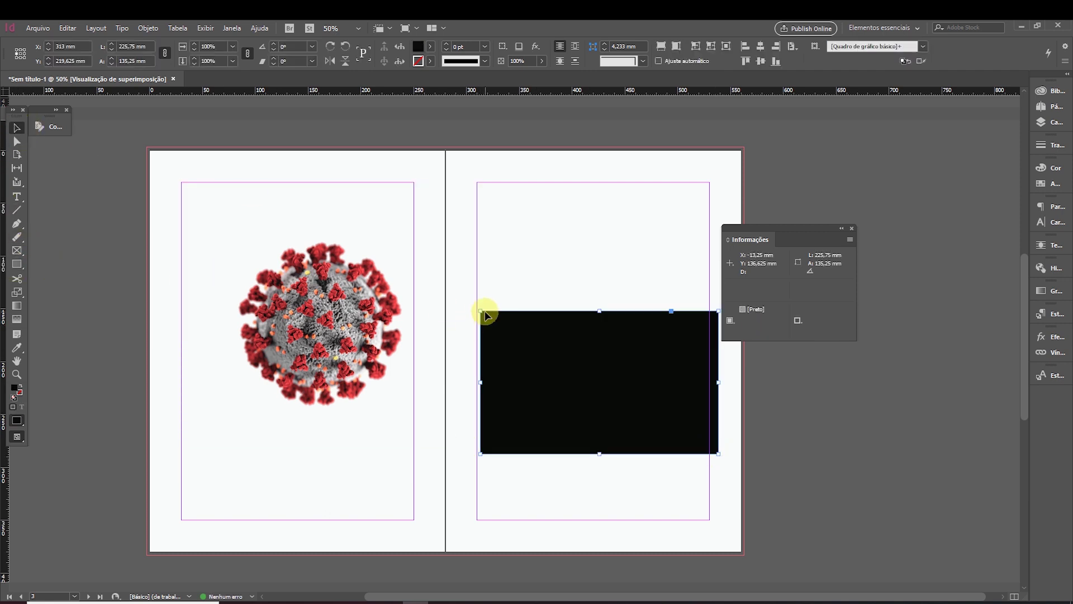
drag(480, 310, 311, 210)
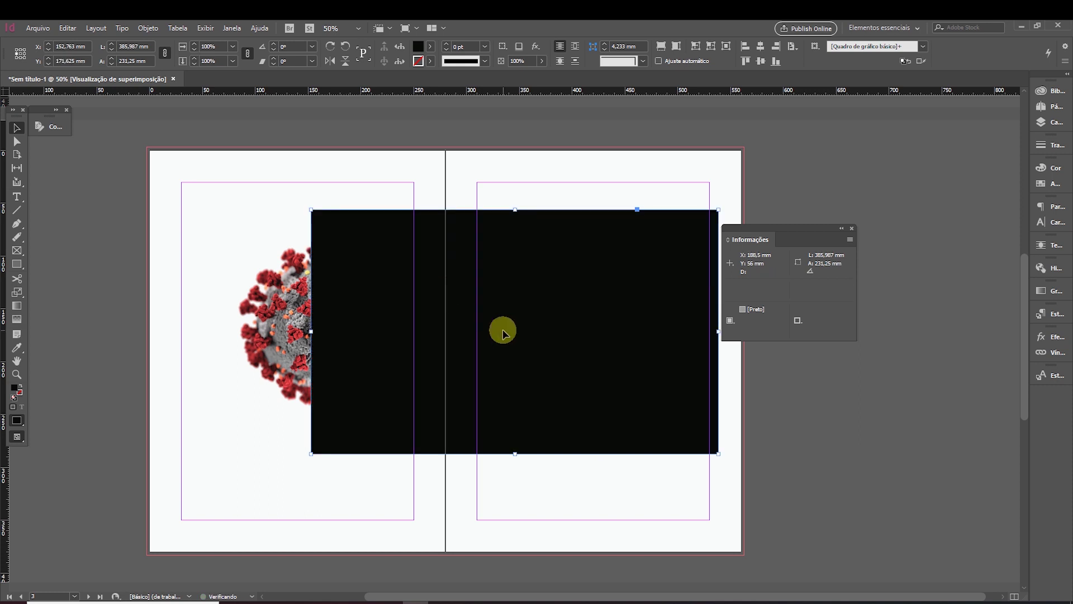
key(Delete)
Enlarge the picture frame to about 722.5 × 385.5 mm and scale the virus image inside it to about 329 × 185 mm.
click(348, 345)
drag(477, 450, 888, 575)
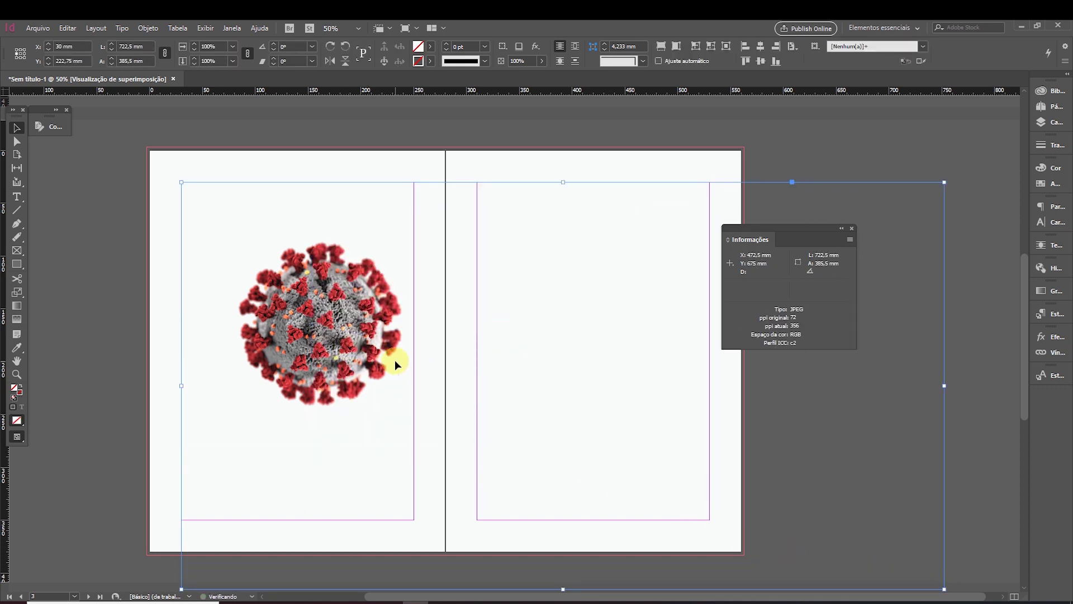
click(362, 349)
click(362, 350)
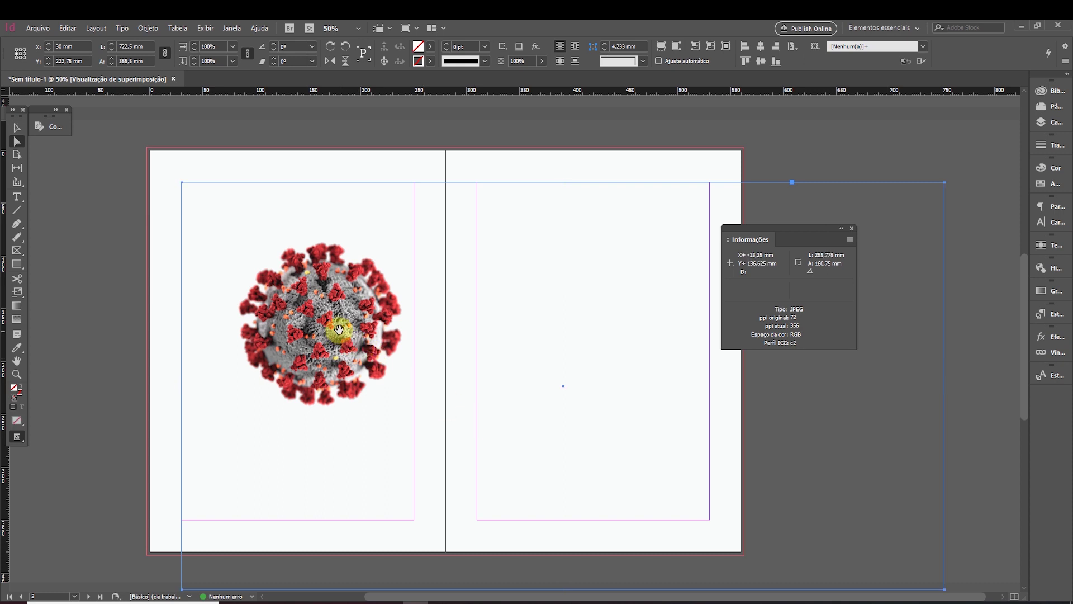
drag(561, 455, 514, 437)
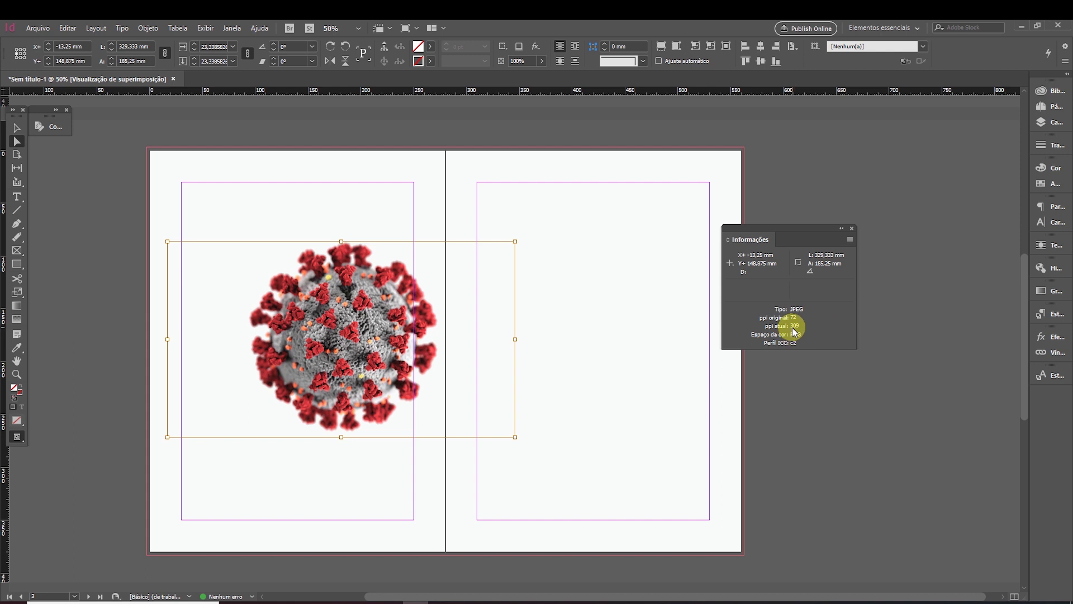
Shift the virus image right within its frame and enlarge it so the virus spans the fold of the spread.
click(17, 127)
click(150, 228)
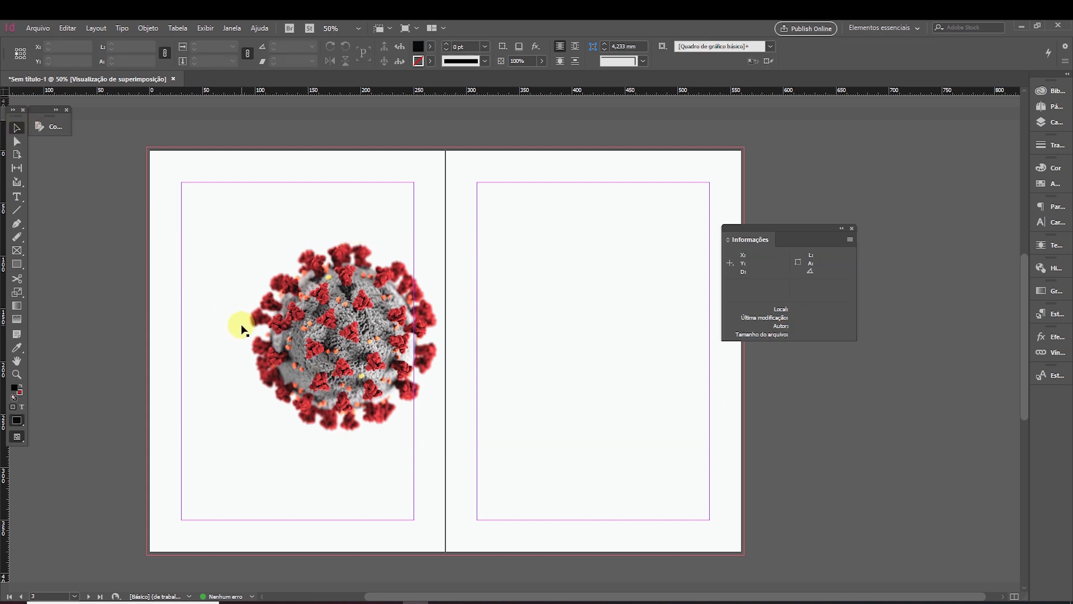
click(341, 343)
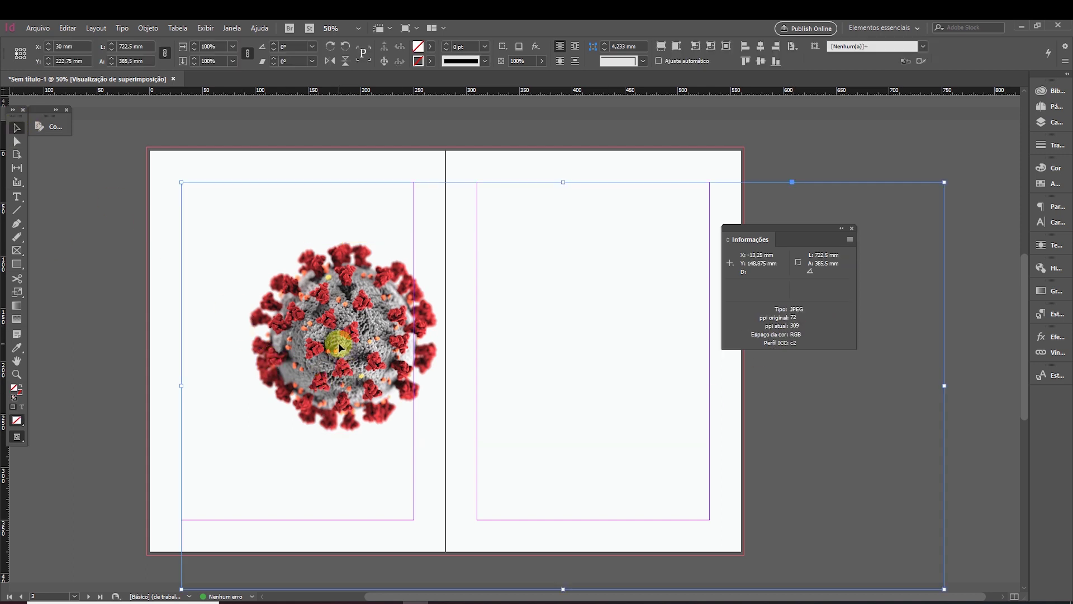
drag(351, 342, 419, 343)
drag(583, 435, 705, 502)
click(16, 127)
click(294, 198)
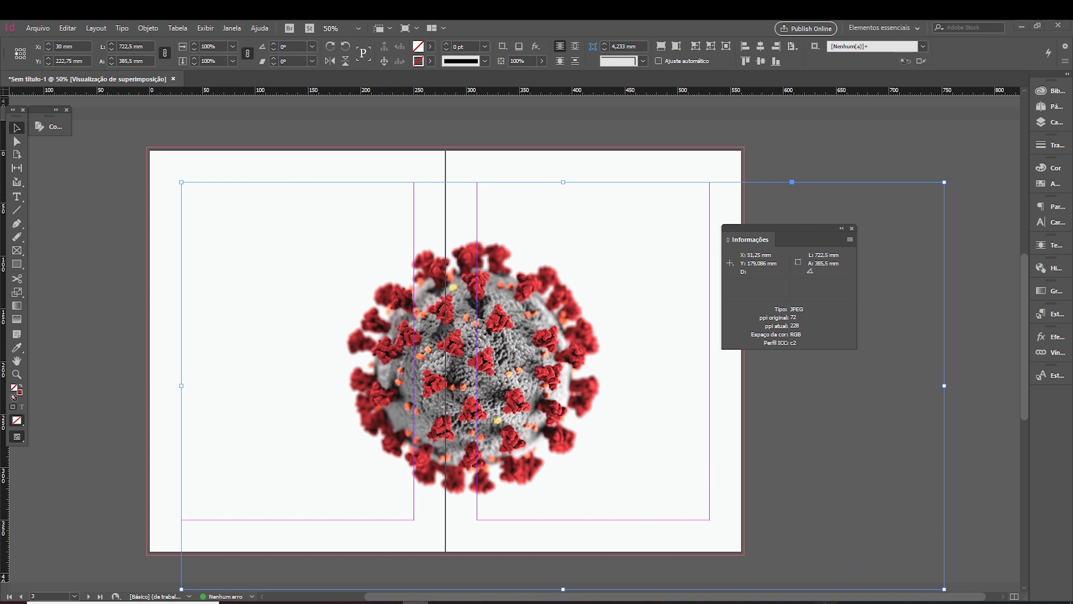
Switch to Audacity and stop the audio recording.
click(826, 602)
click(250, 129)
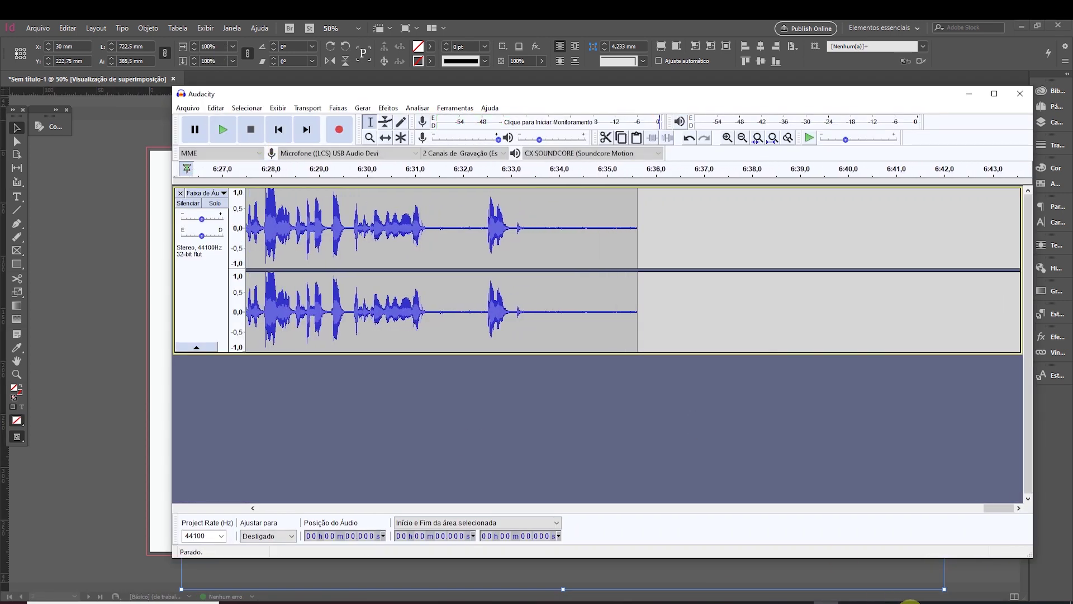